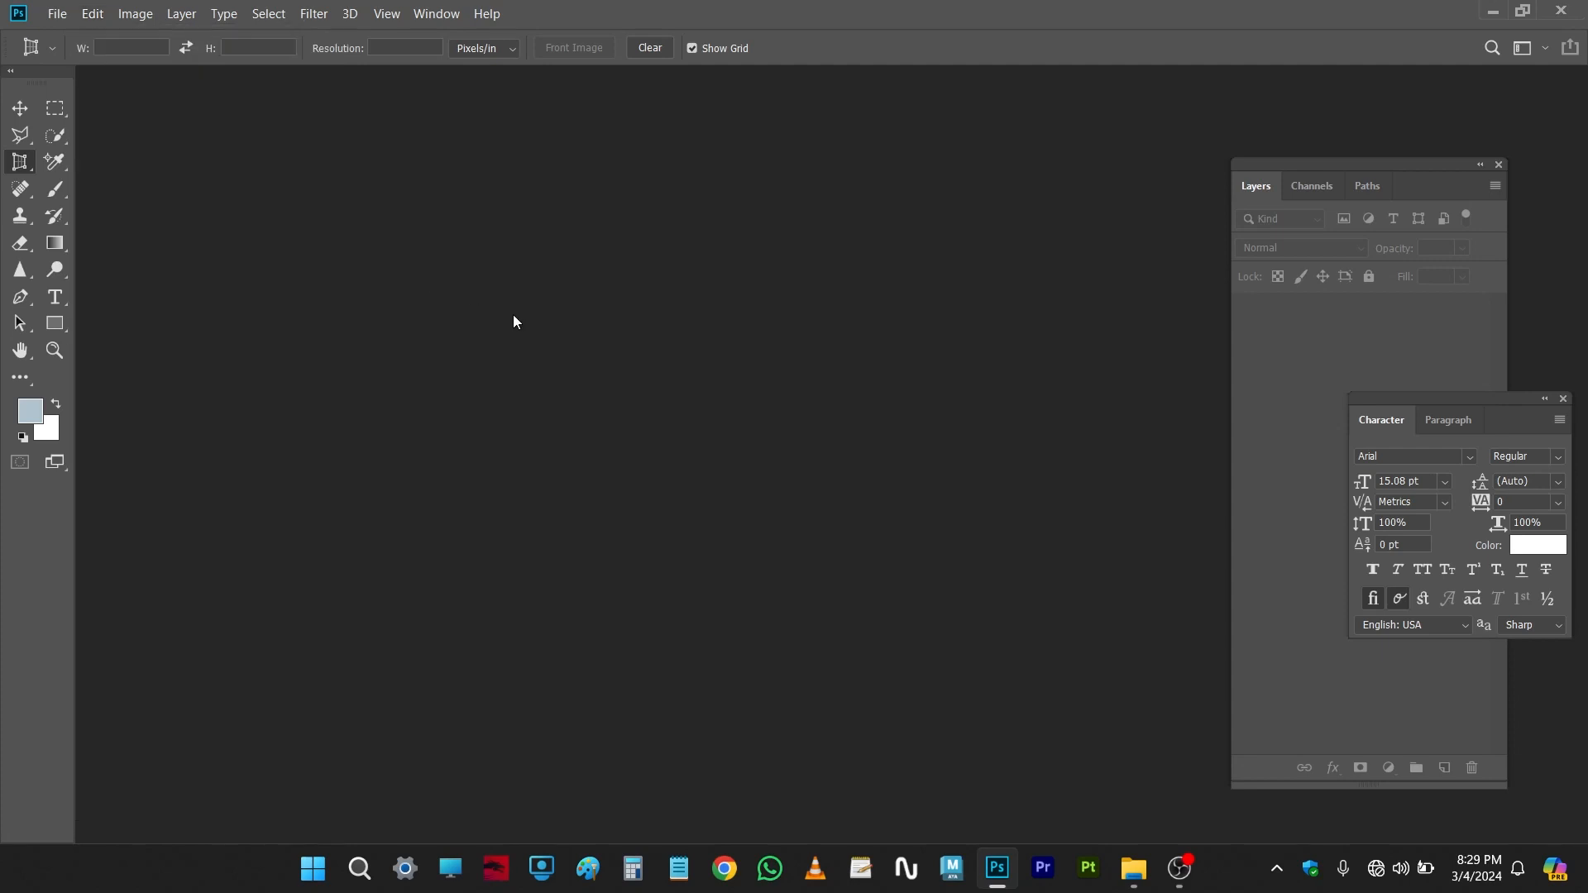
Step: Open the martin-katler-l1IFK8dj6fA-unsplash photo from the Downloads folder
key(ctrl+o)
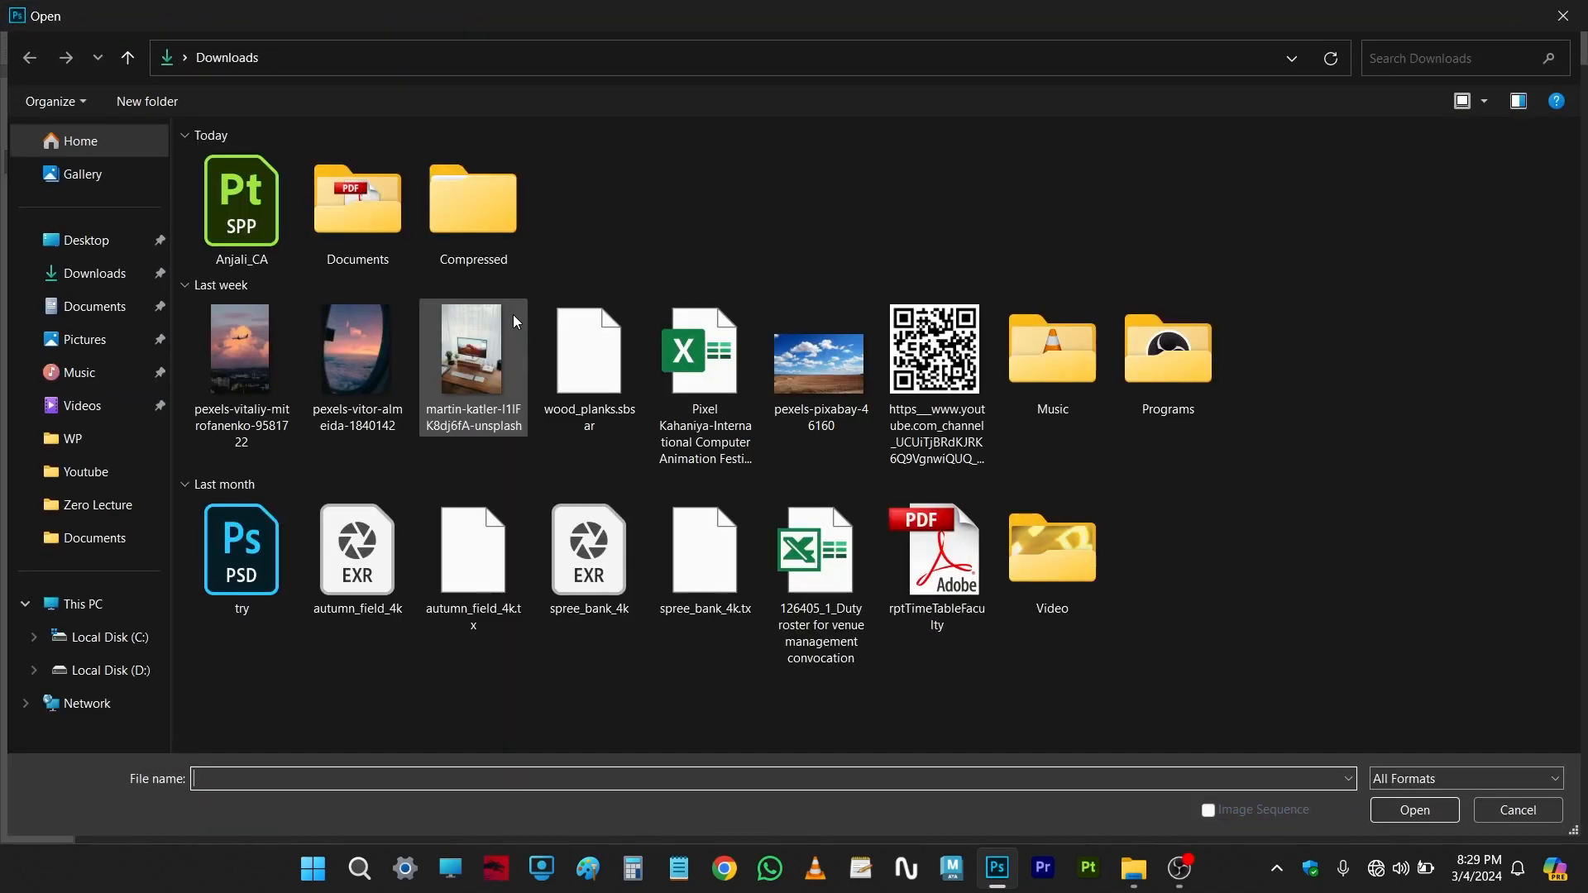
double_click(503, 369)
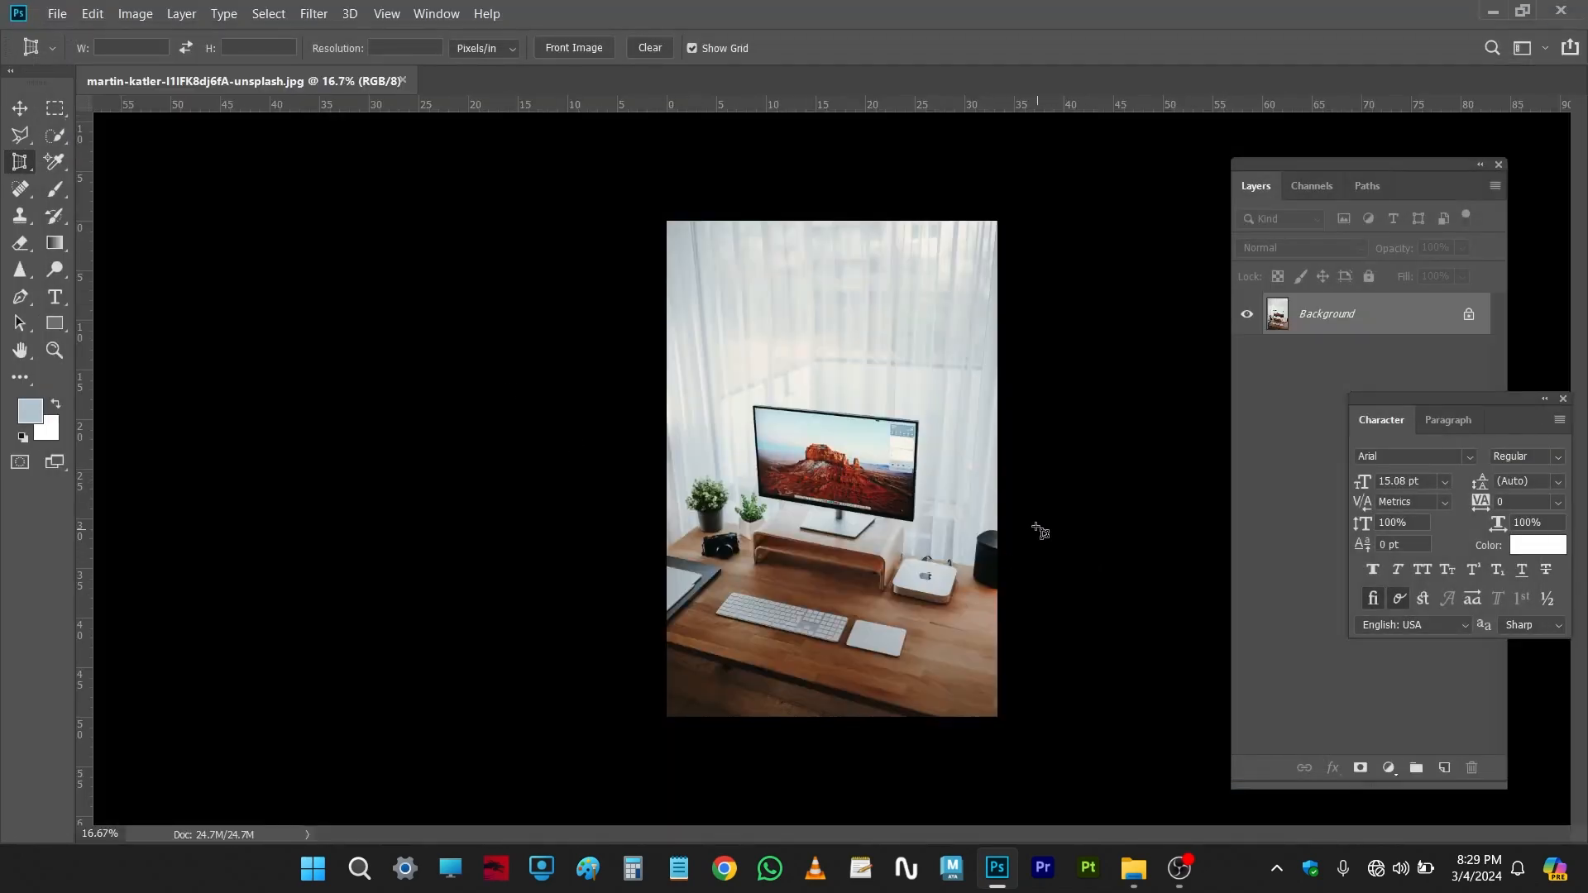
Step: Change the pasteboard colour around the image to Default, then to Dark Gray
scroll(1038, 524, up, 1)
scroll(301, 374, down, 3)
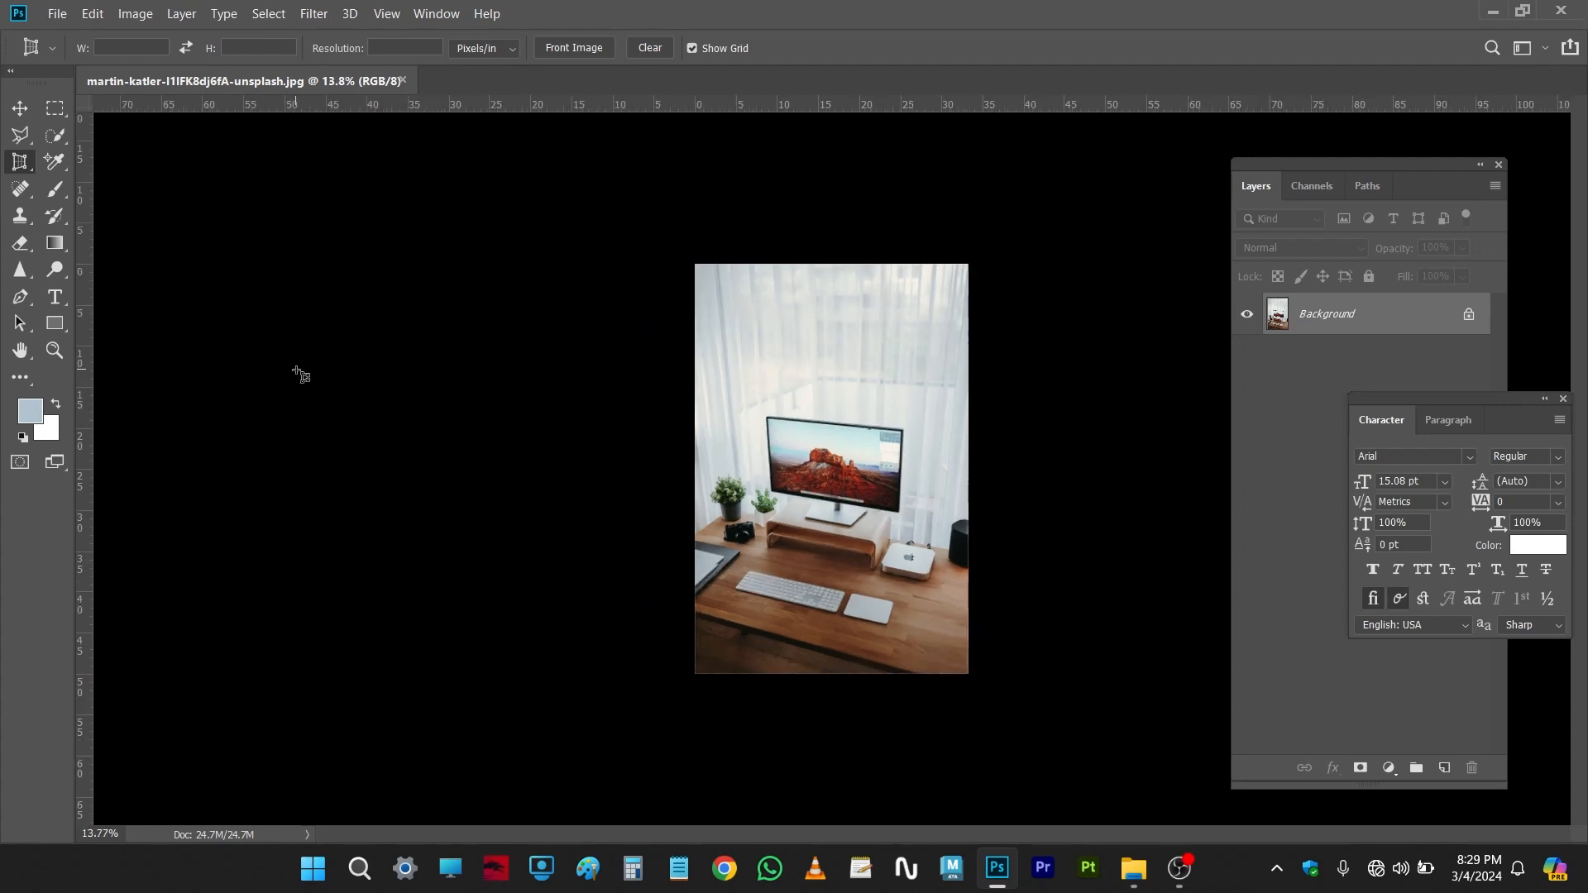
right_click(329, 285)
key(Escape)
right_click(366, 278)
click(400, 288)
right_click(371, 256)
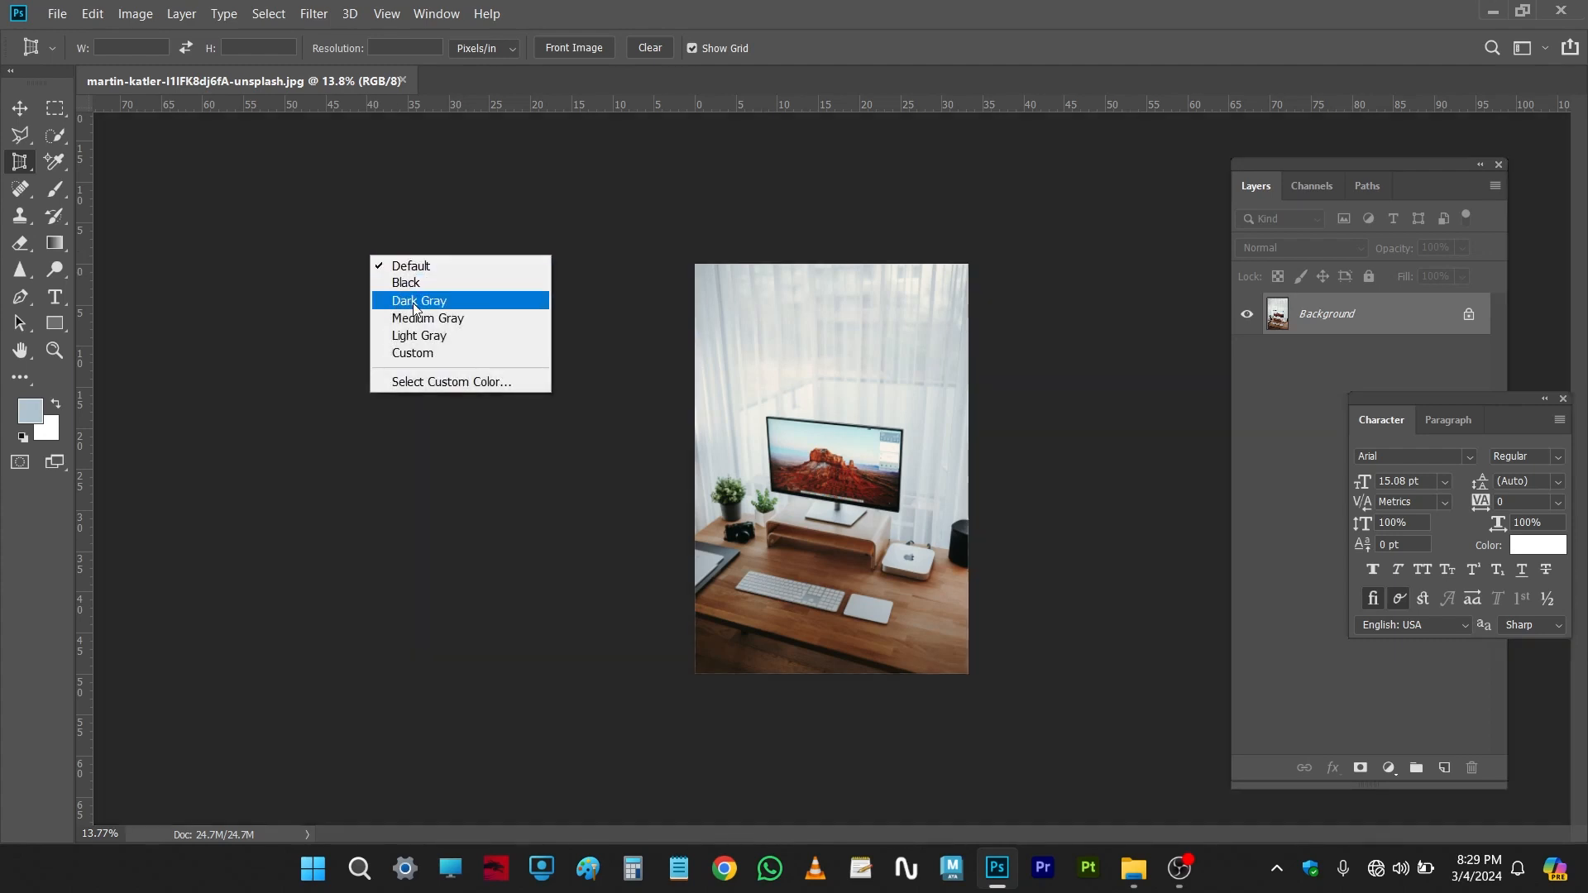
click(416, 301)
Step: Switch the pasteboard colour to Medium Gray, then to Custom
right_click(340, 263)
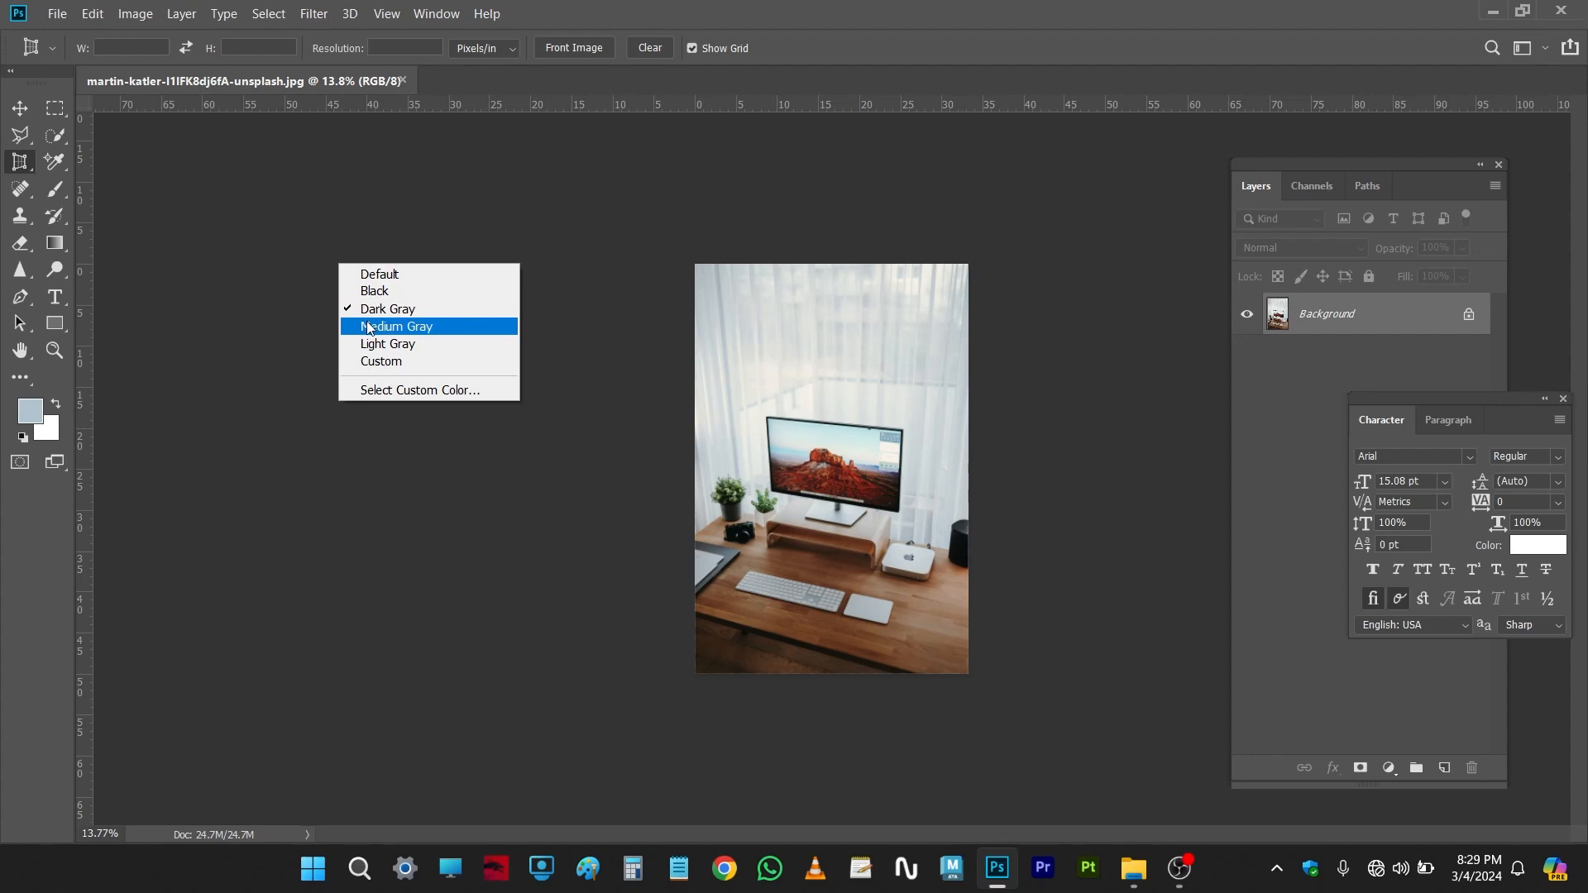
click(369, 328)
right_click(369, 270)
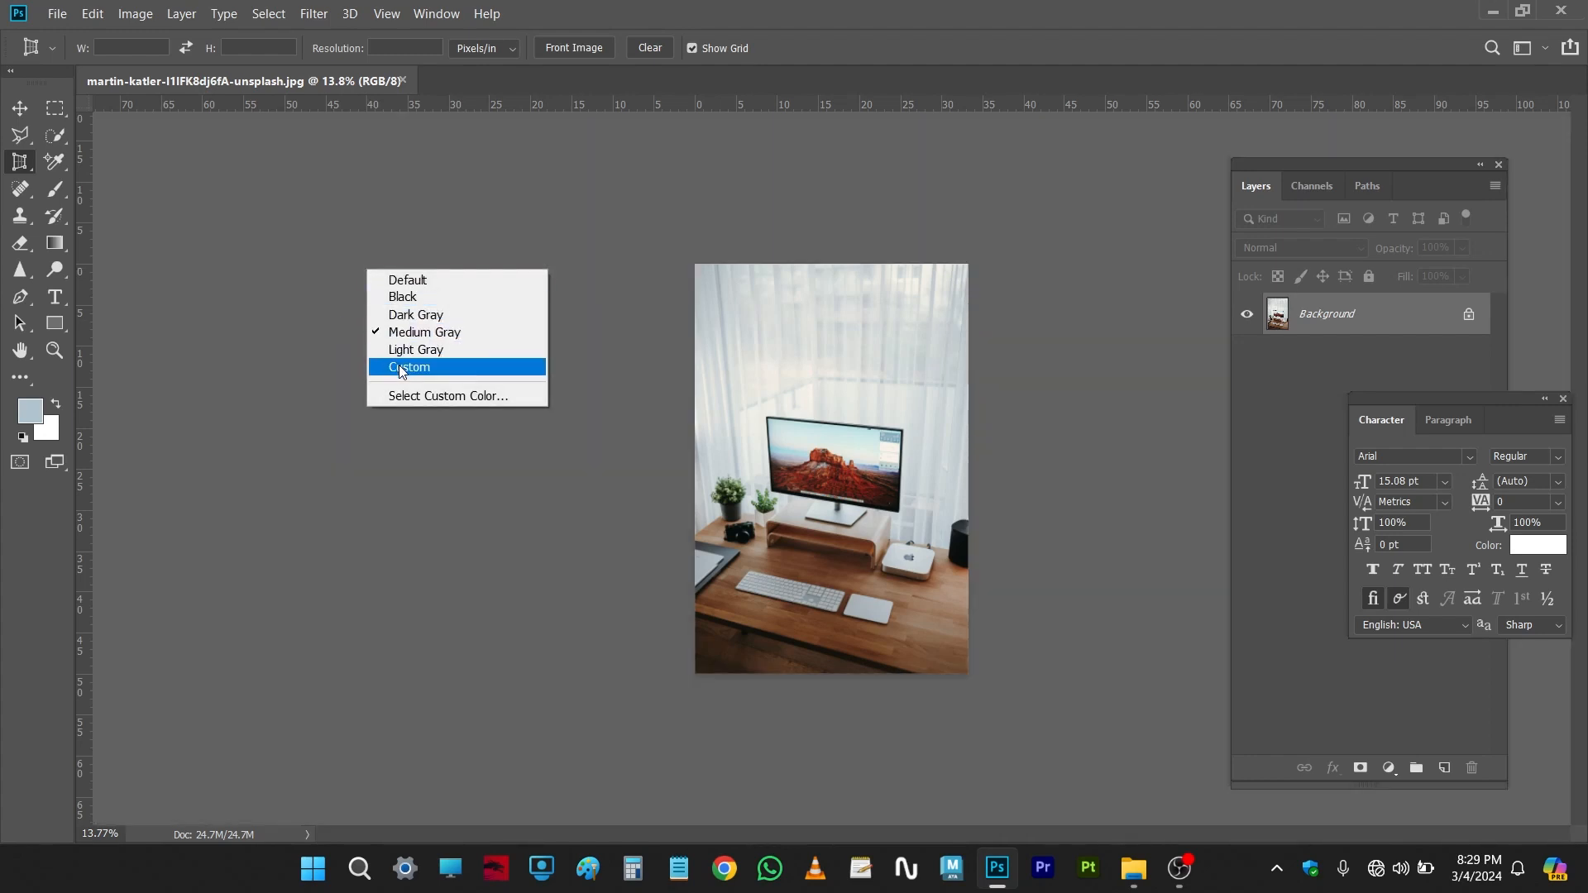
click(400, 368)
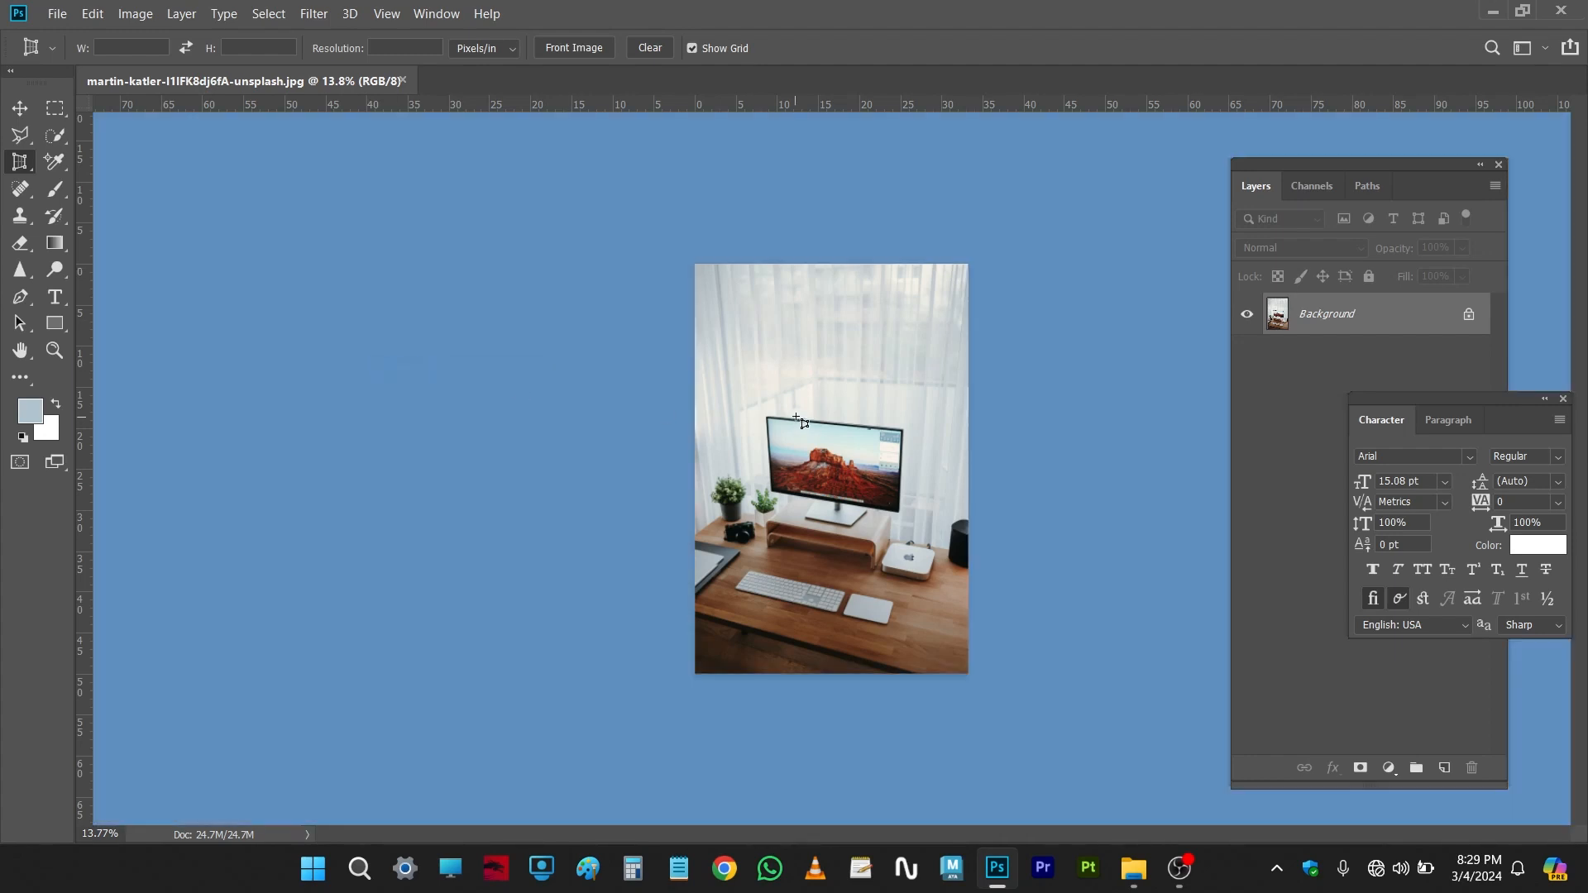
Step: Pick a light blue custom pasteboard colour in the Color Picker and confirm it
right_click(436, 294)
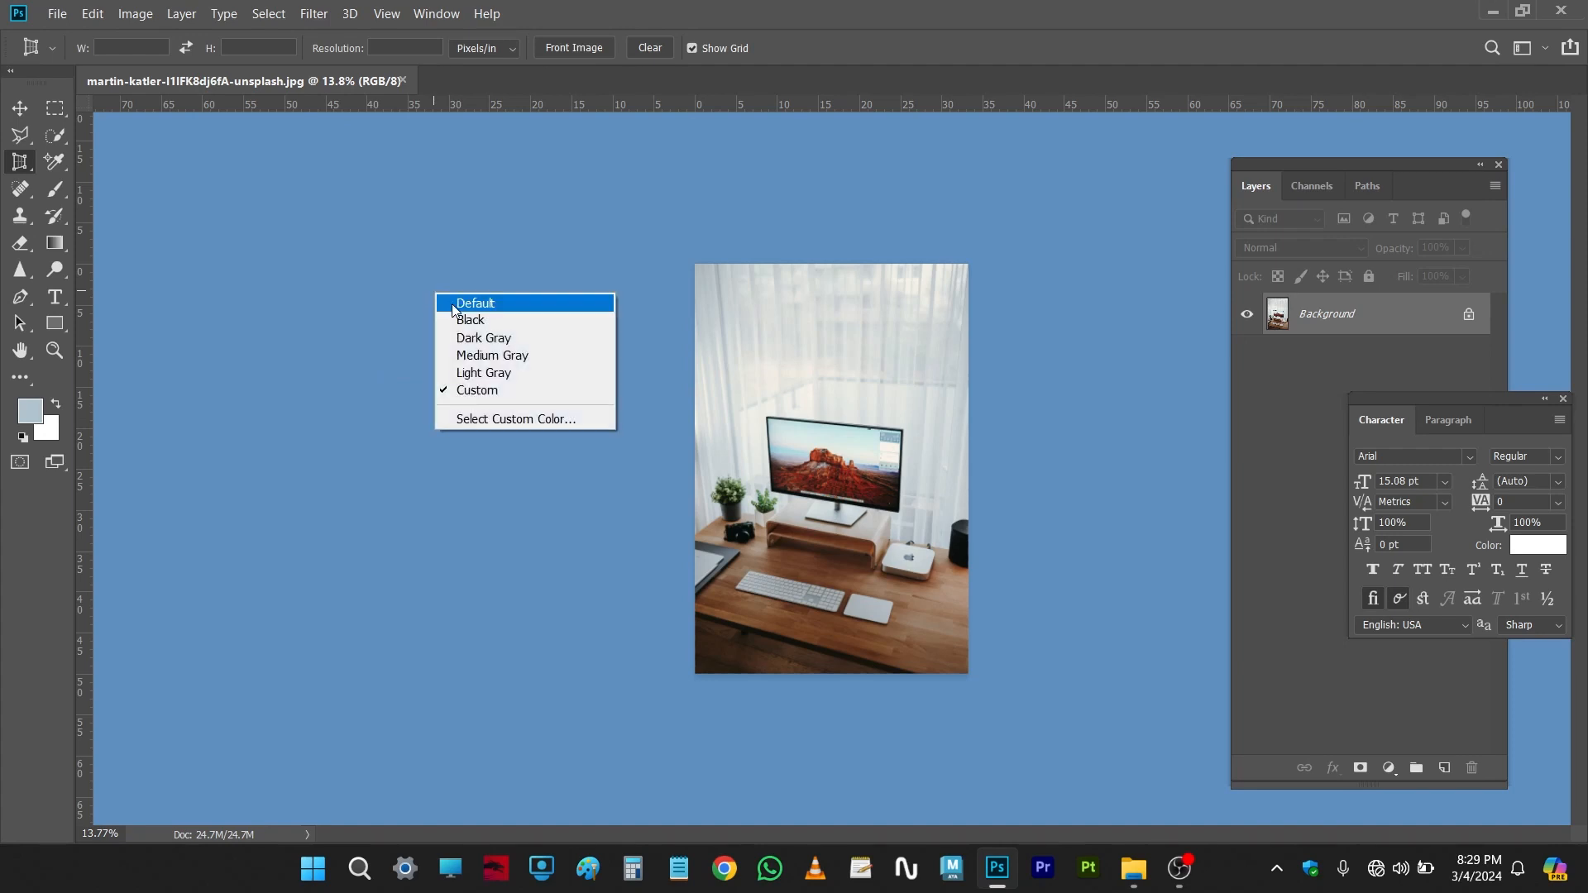
click(488, 420)
drag(1130, 361, 1099, 337)
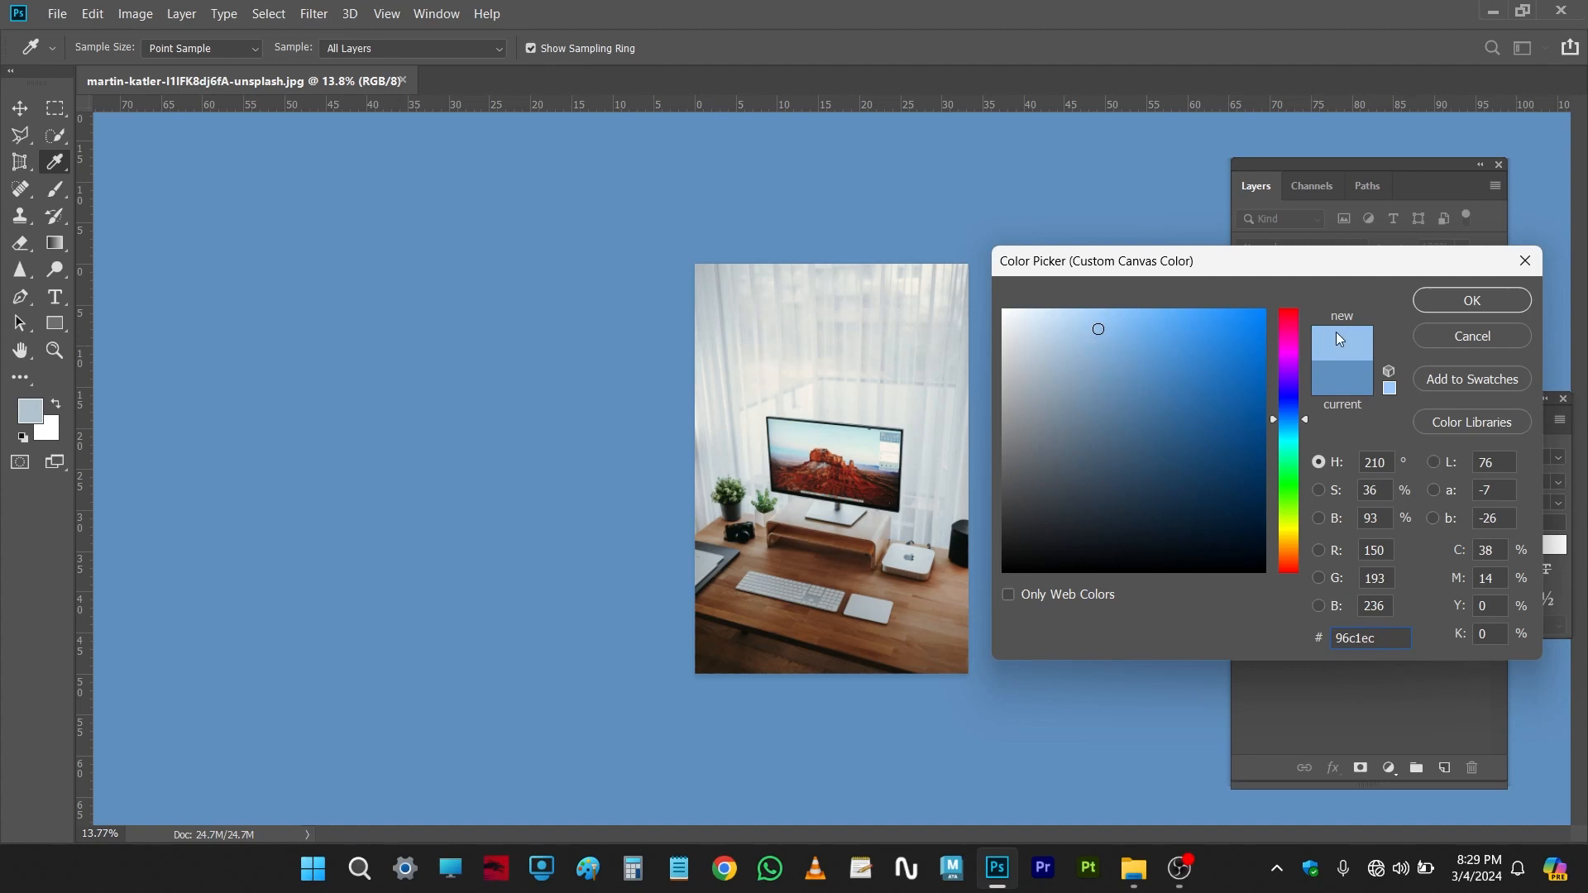
click(1417, 301)
Step: Set the pasteboard colour back to Dark Gray
right_click(475, 305)
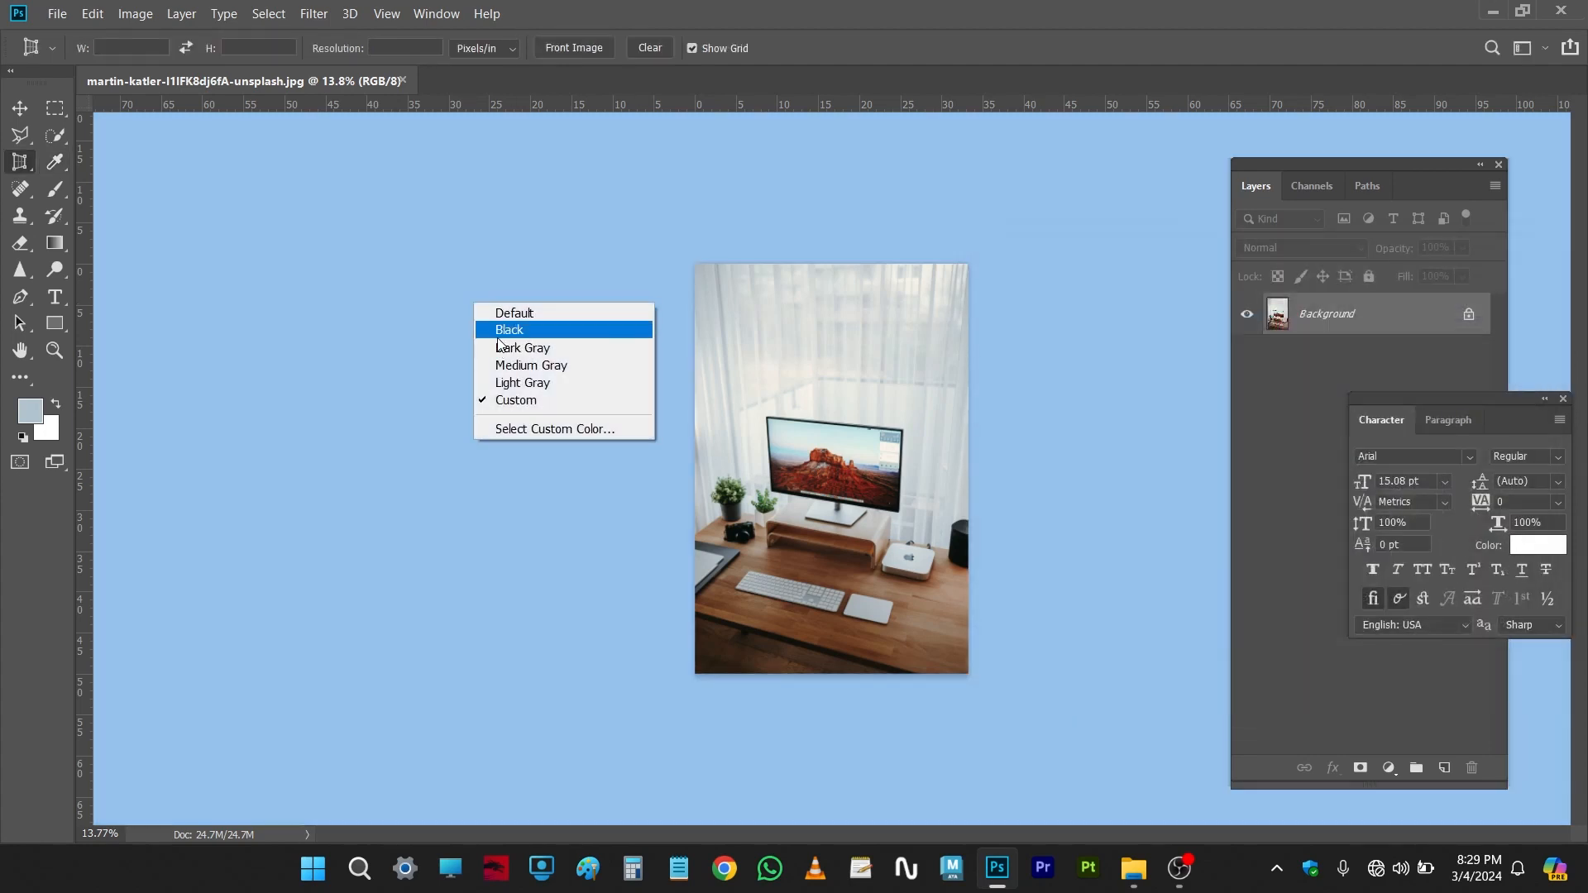
click(500, 346)
Step: Select the Crop Tool
scroll(544, 385, up, 3)
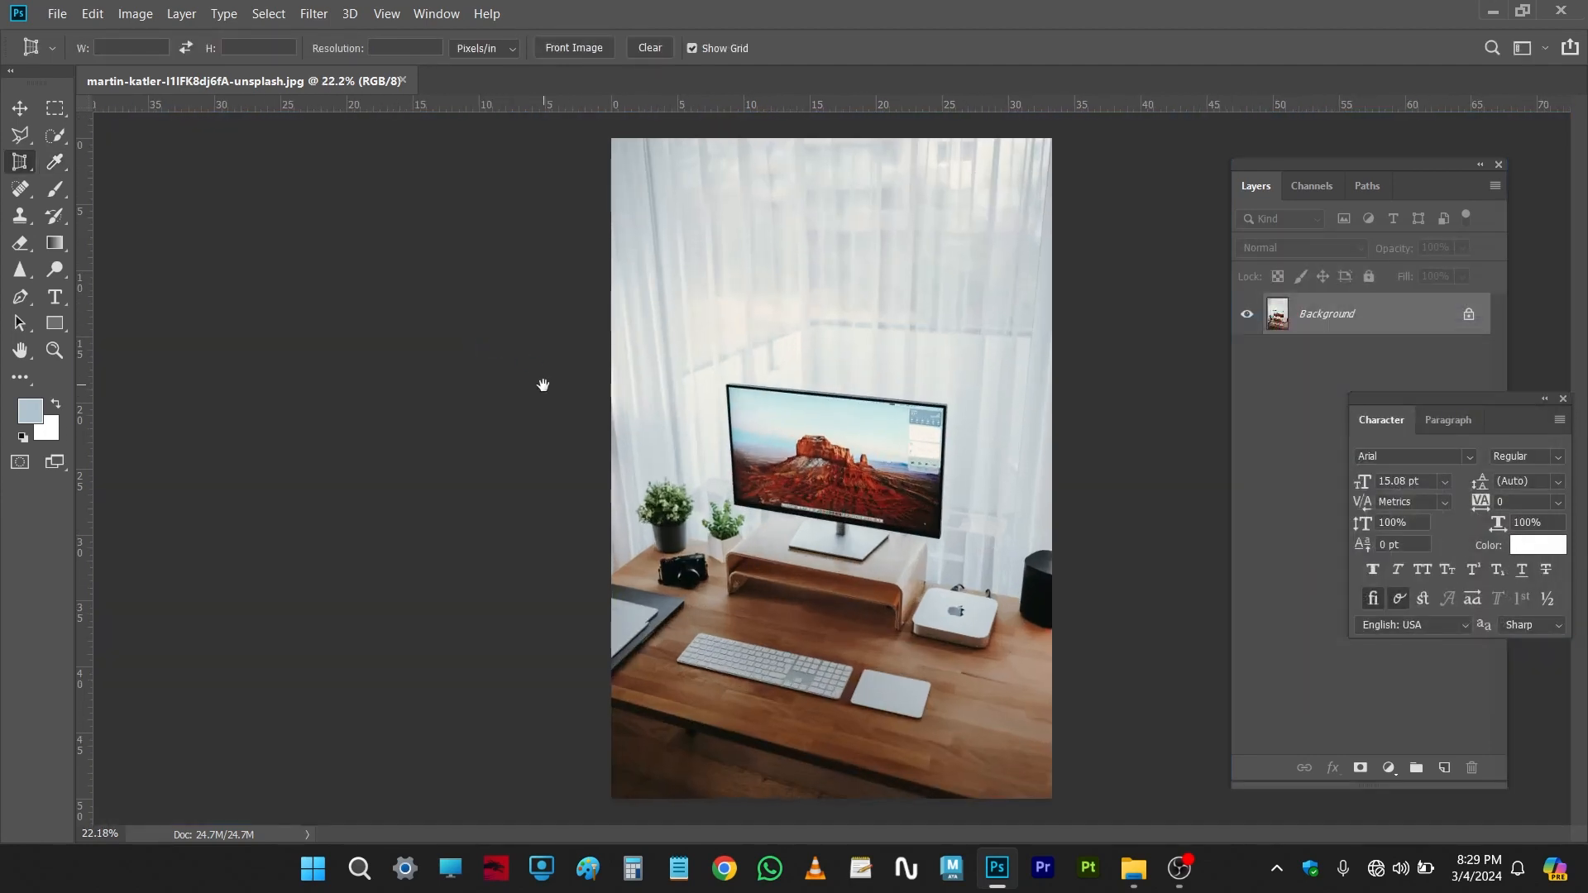
scroll(477, 397, up, 4)
drag(489, 396, 195, 360)
drag(334, 404, 251, 339)
right_click(20, 162)
click(91, 162)
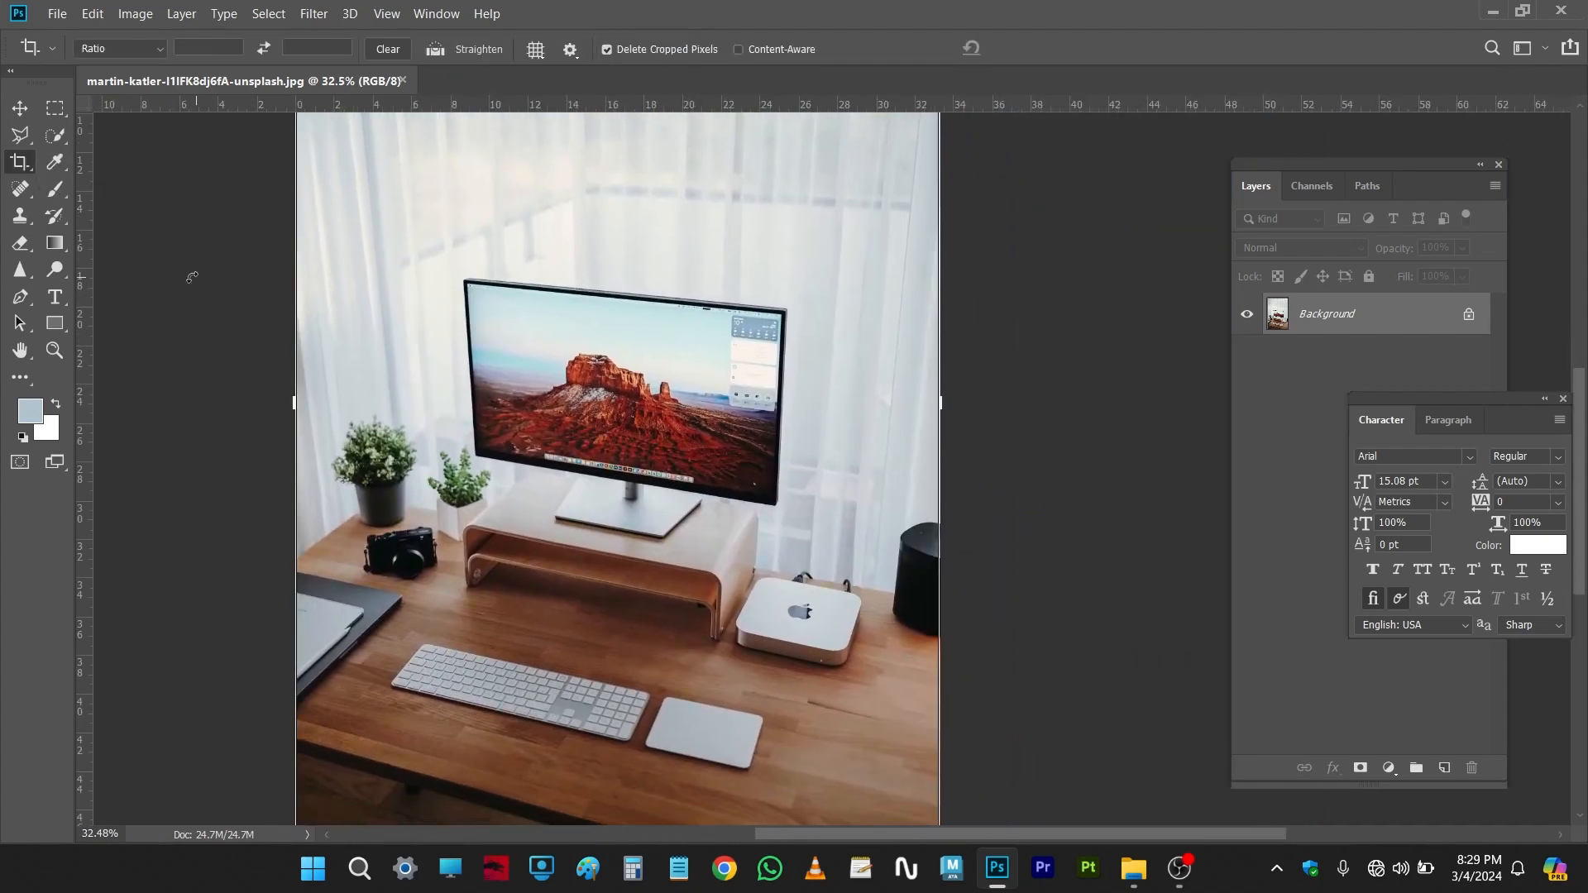
Step: Crop off the top part of the photo to frame the monitor and desk, and commit the crop
scroll(266, 324, down, 2)
drag(385, 400, 436, 322)
drag(550, 249, 543, 417)
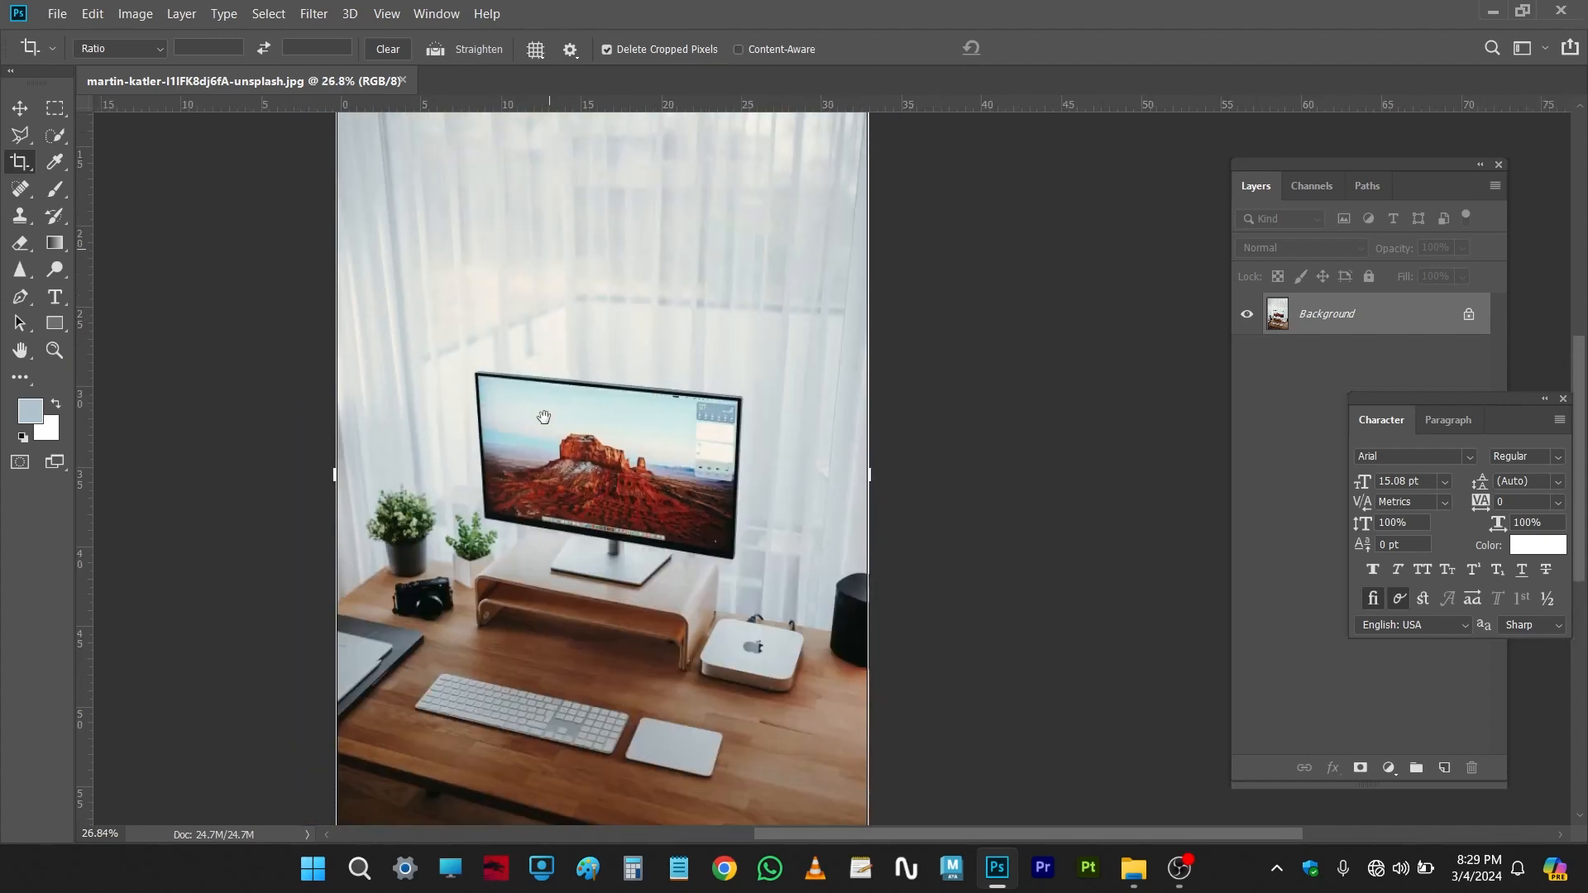
click(422, 278)
scroll(528, 411, down, 3)
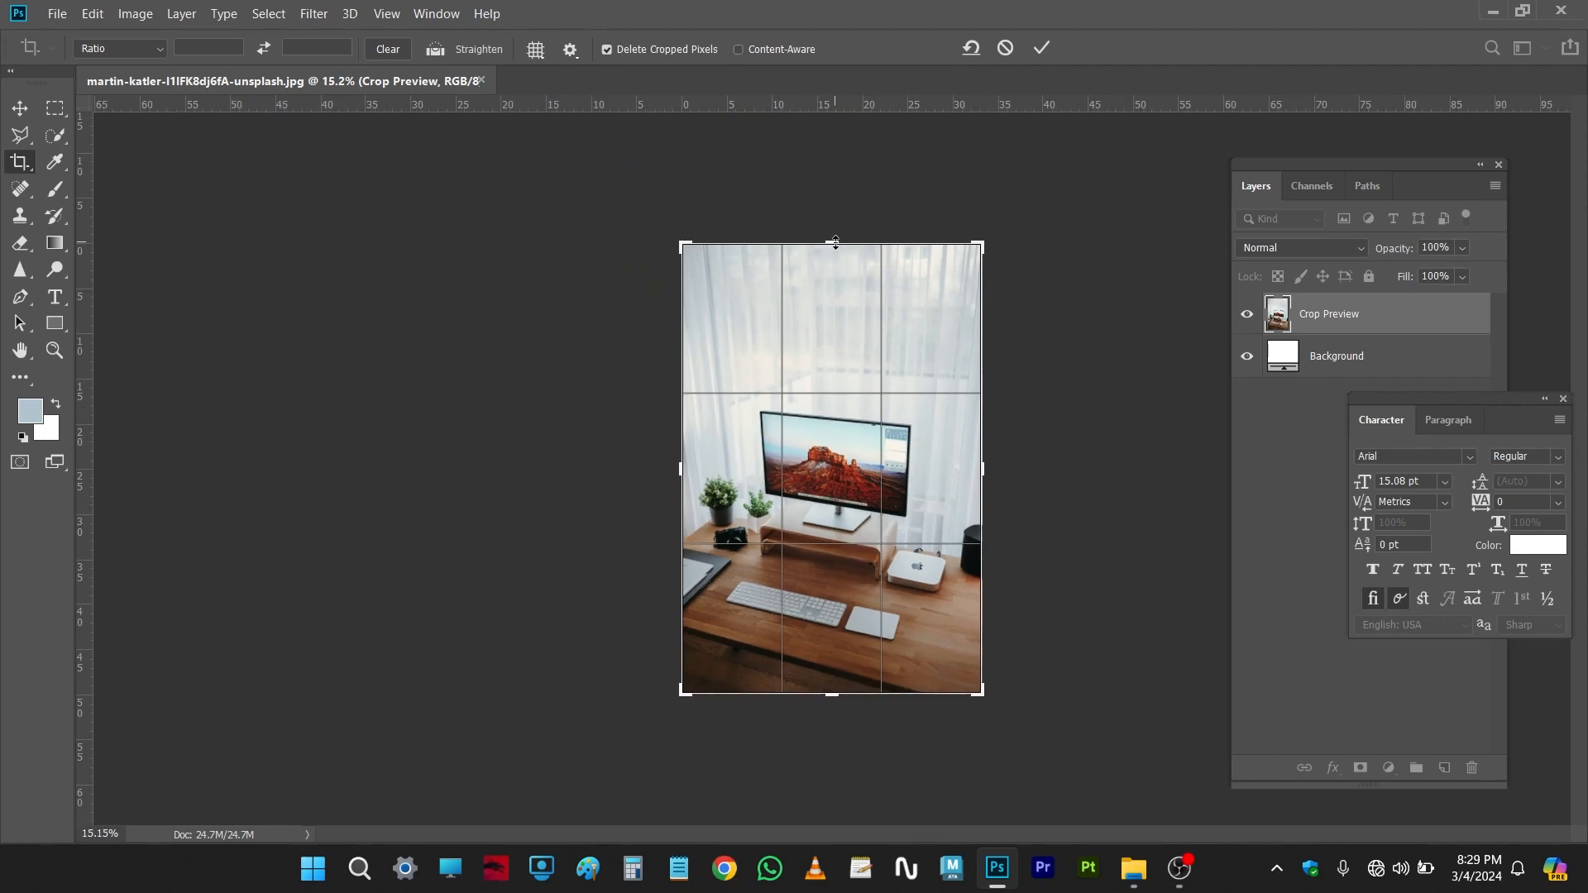
drag(836, 242, 833, 311)
drag(824, 623, 834, 611)
scroll(916, 460, up, 3)
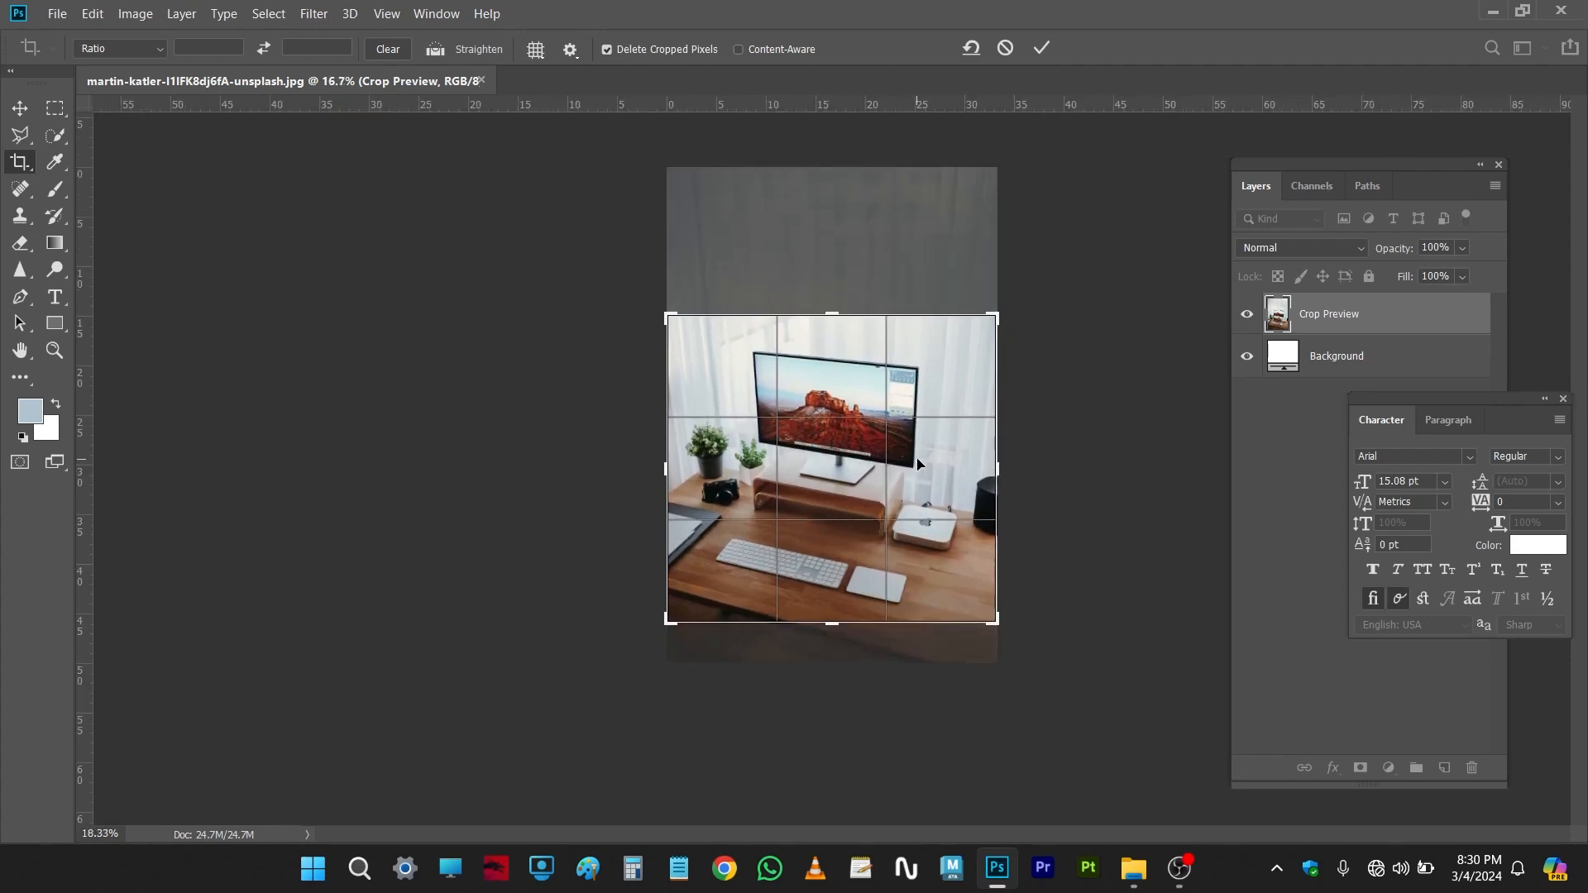
scroll(947, 451, down, 2)
click(1042, 50)
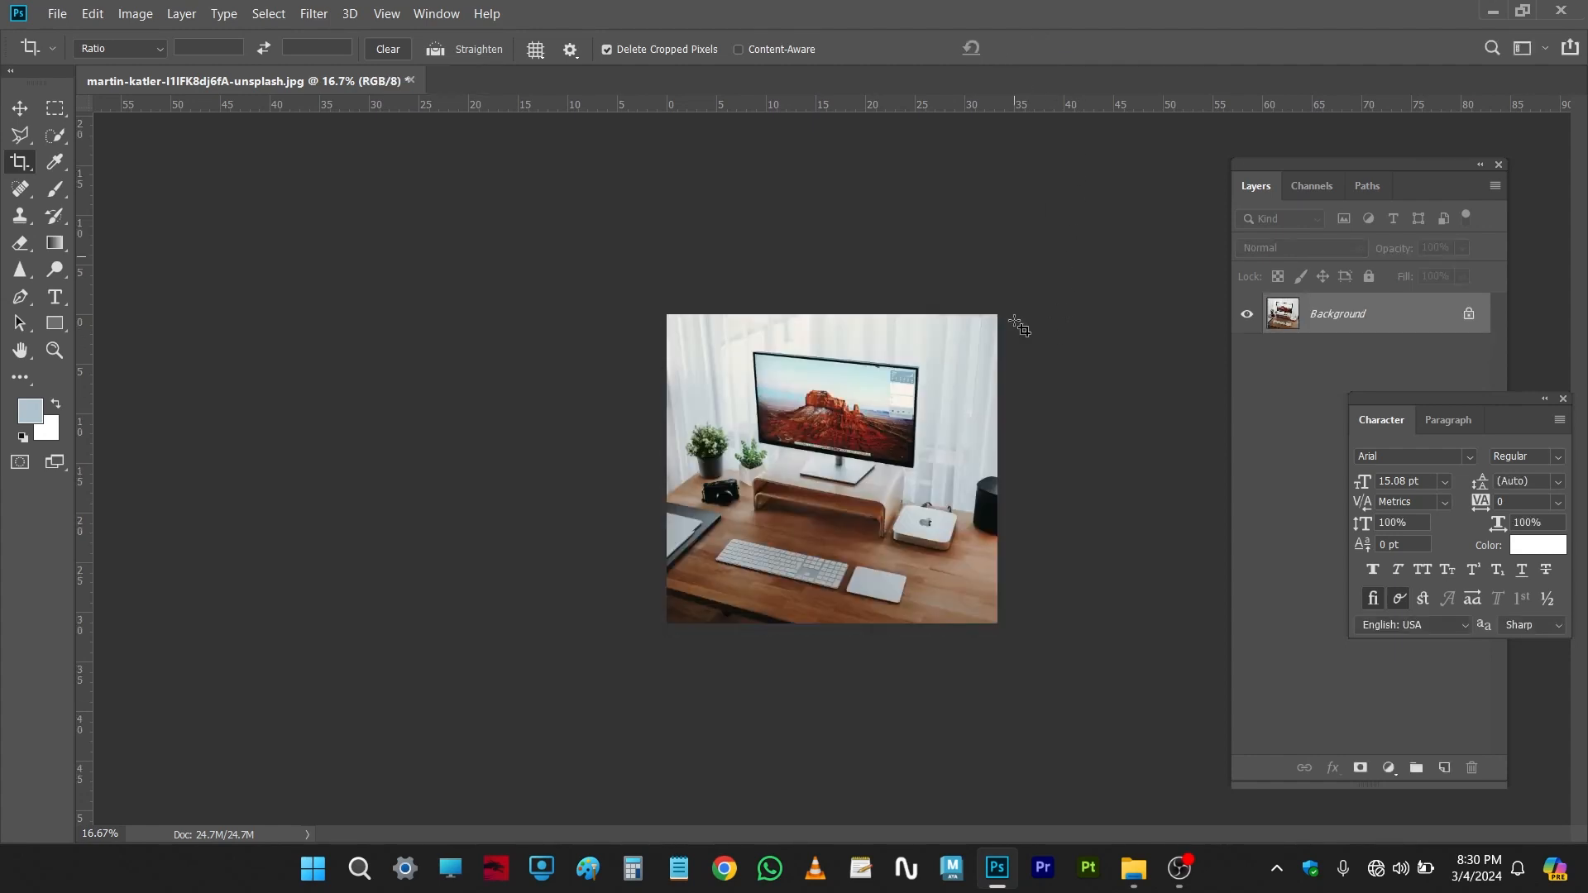
Step: Undo the crop
key(ctrl+plus)
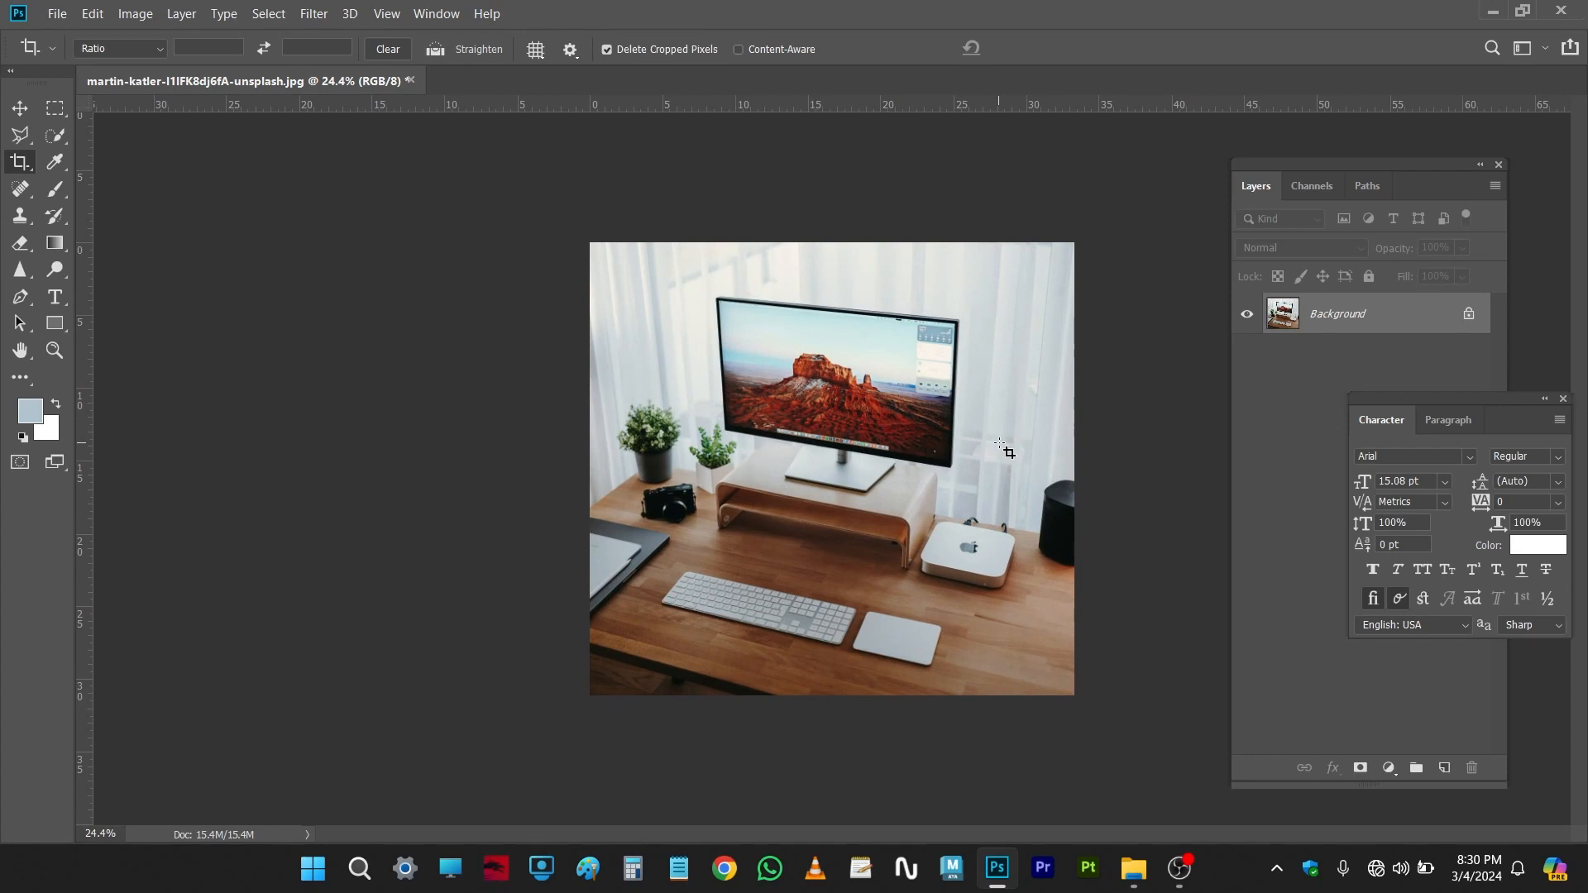
key(ctrl+z)
Step: Draw a new crop box around the monitor, reposition and resize it to include the desk, and commit the crop
key(ctrl+minus)
right_click(16, 168)
click(82, 161)
drag(680, 332, 927, 539)
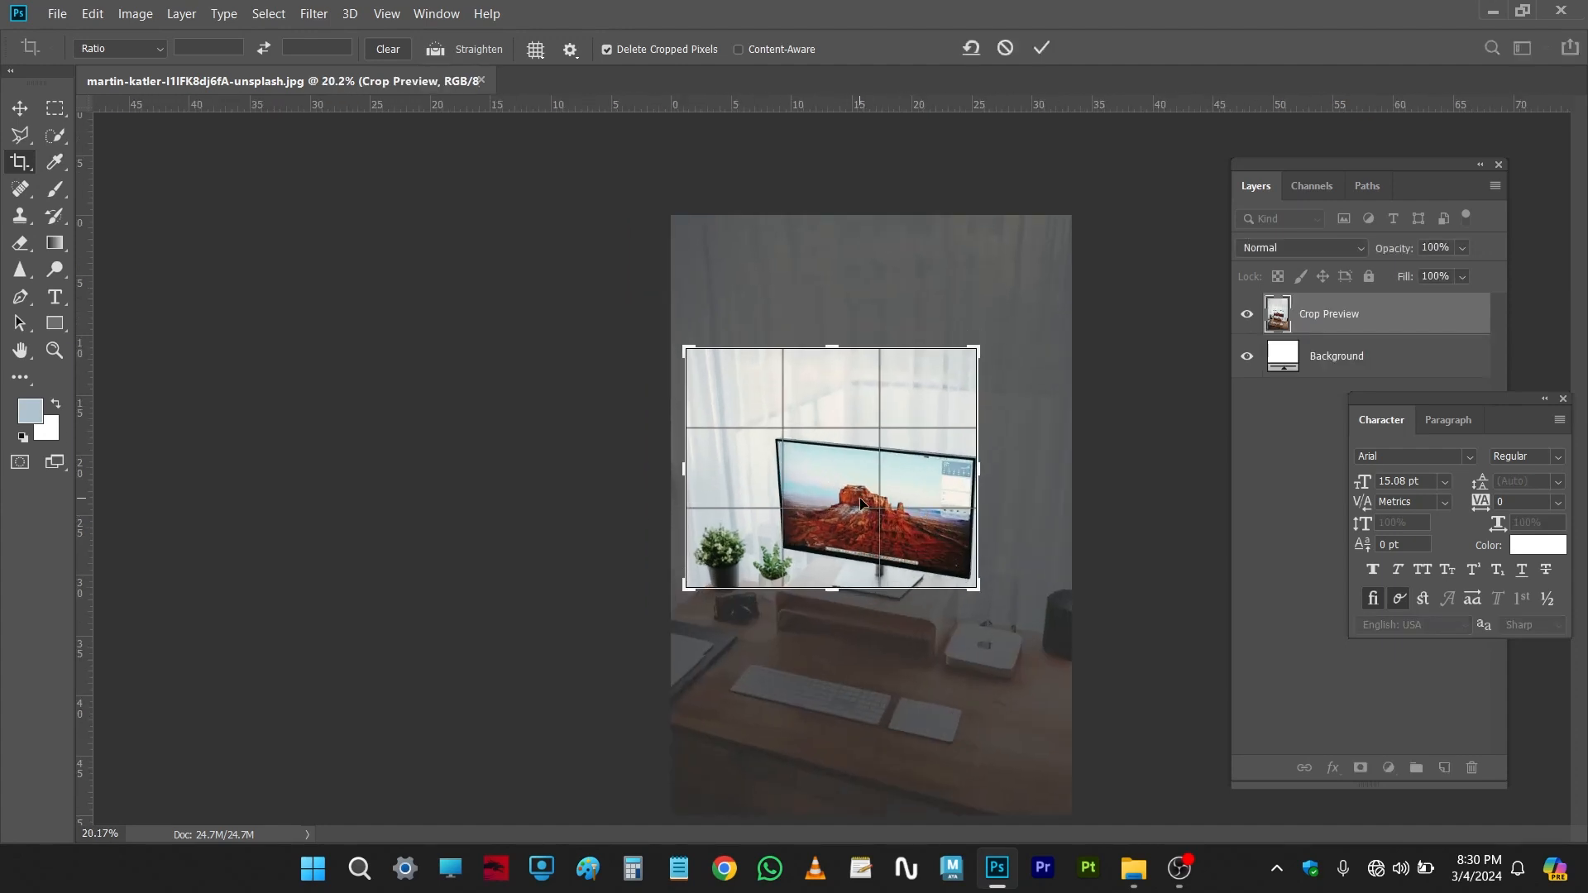
drag(809, 474, 765, 417)
key(ctrl+r)
drag(691, 590, 653, 672)
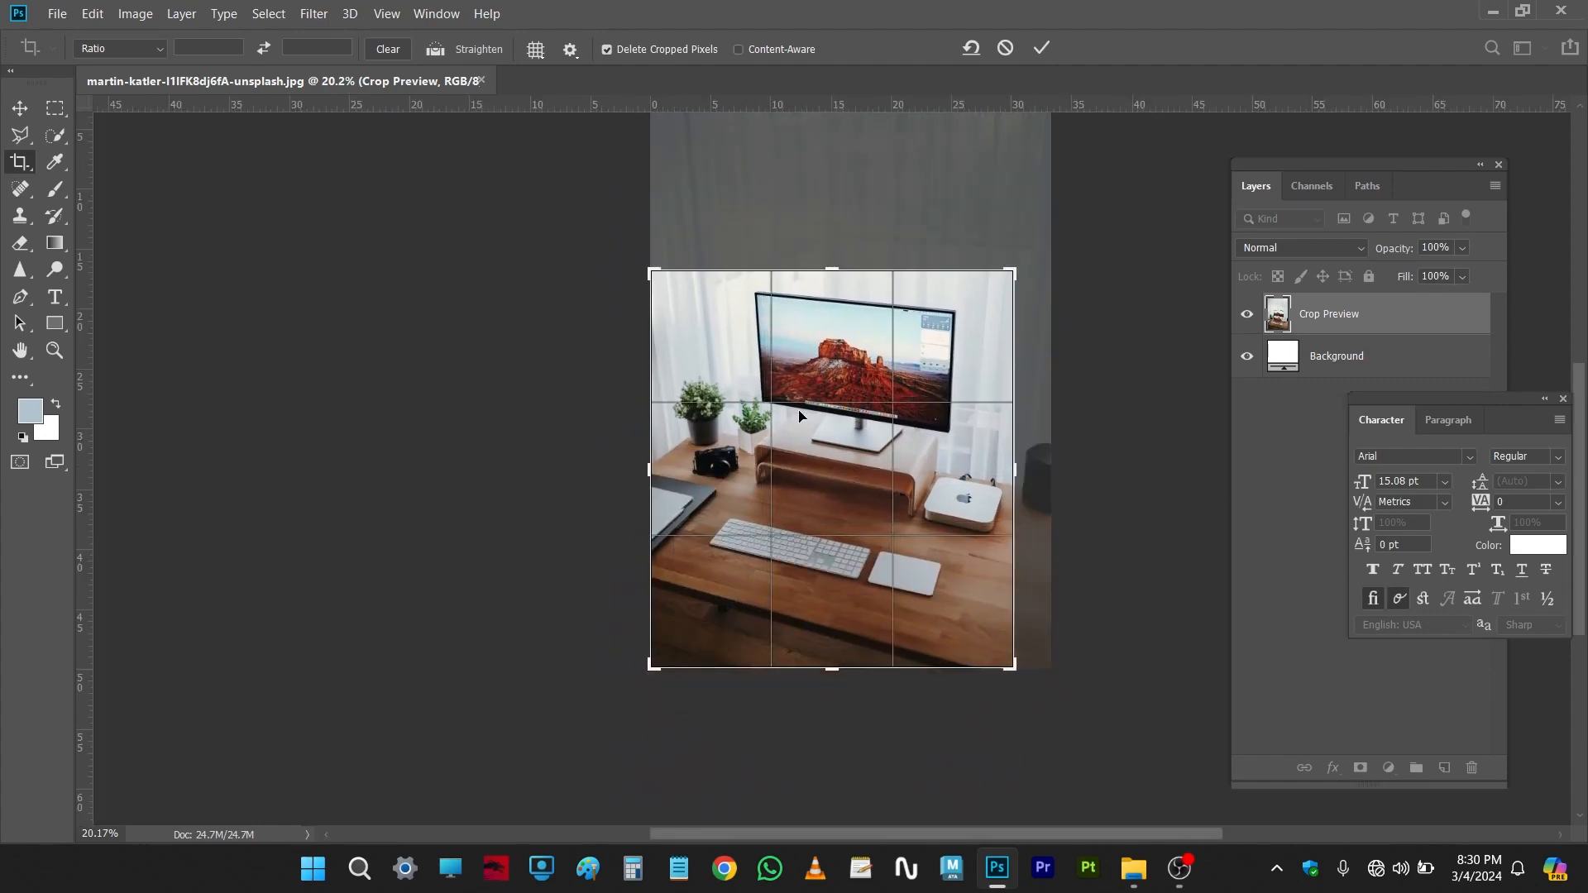
drag(1011, 465, 1033, 466)
drag(839, 265, 833, 248)
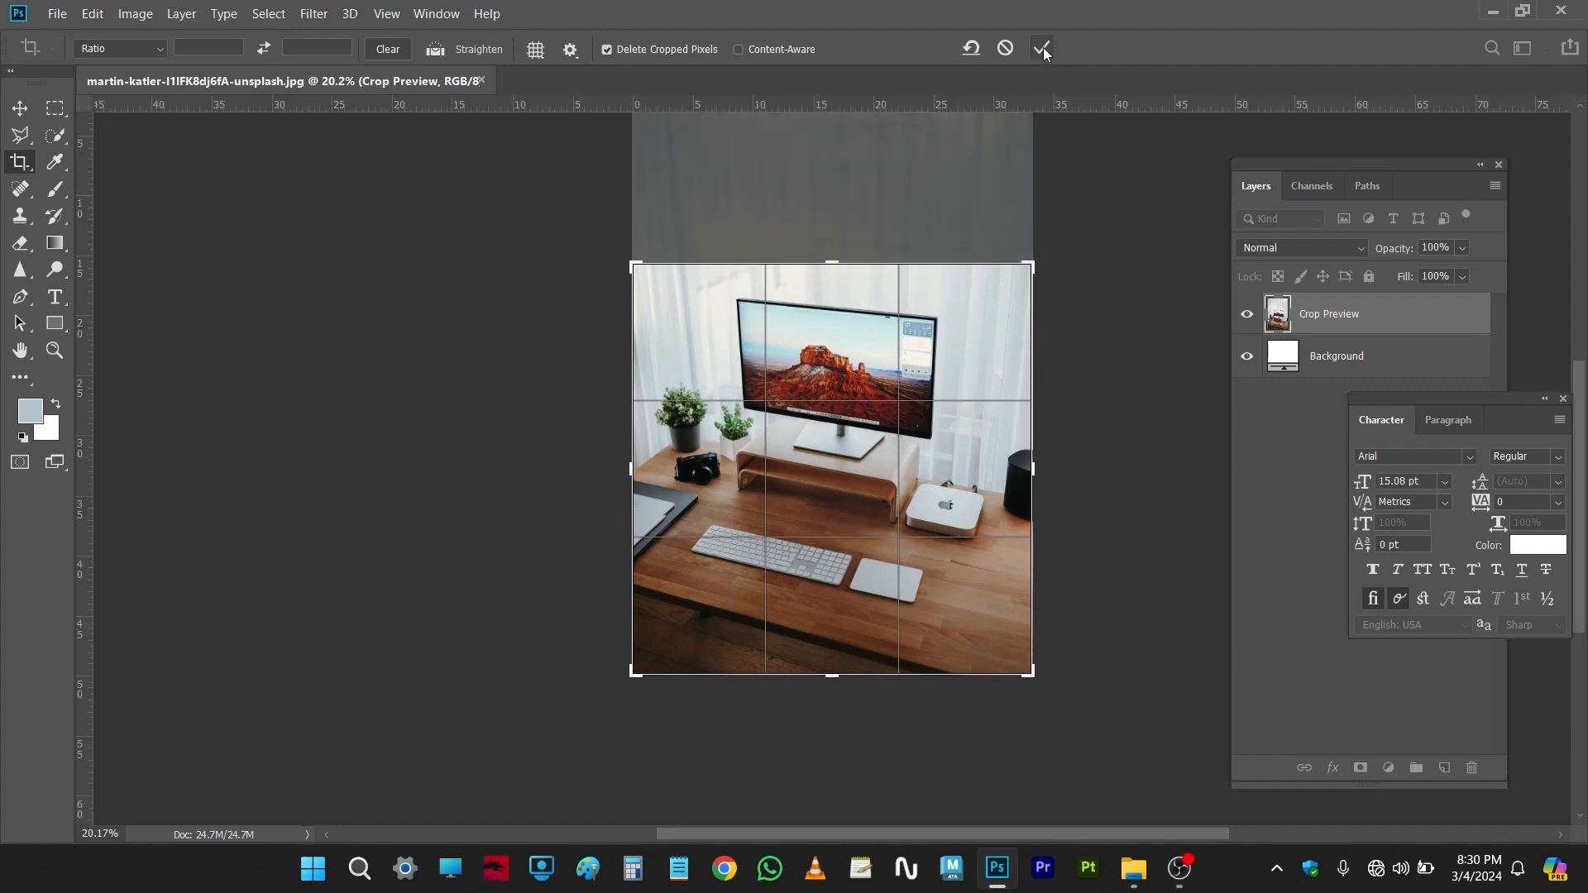
click(1042, 49)
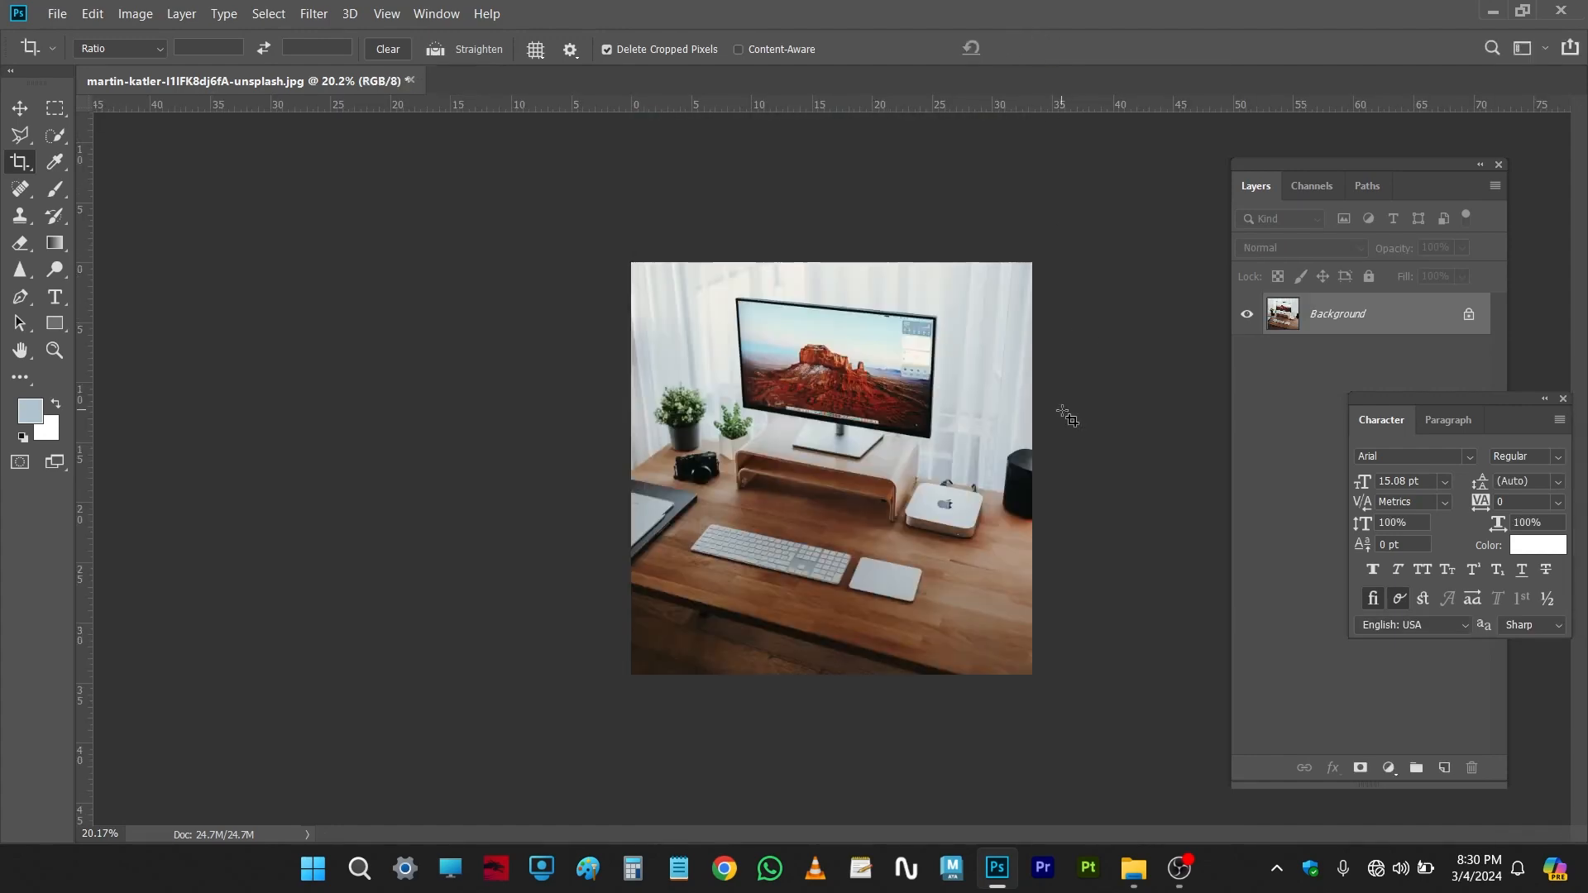
Step: Undo the second crop
scroll(1001, 418, down, 1)
key(ctrl+z)
Step: Start a crop over the whole photo and extend its left edge beyond the image to enlarge the canvas
scroll(1001, 417, down, 1)
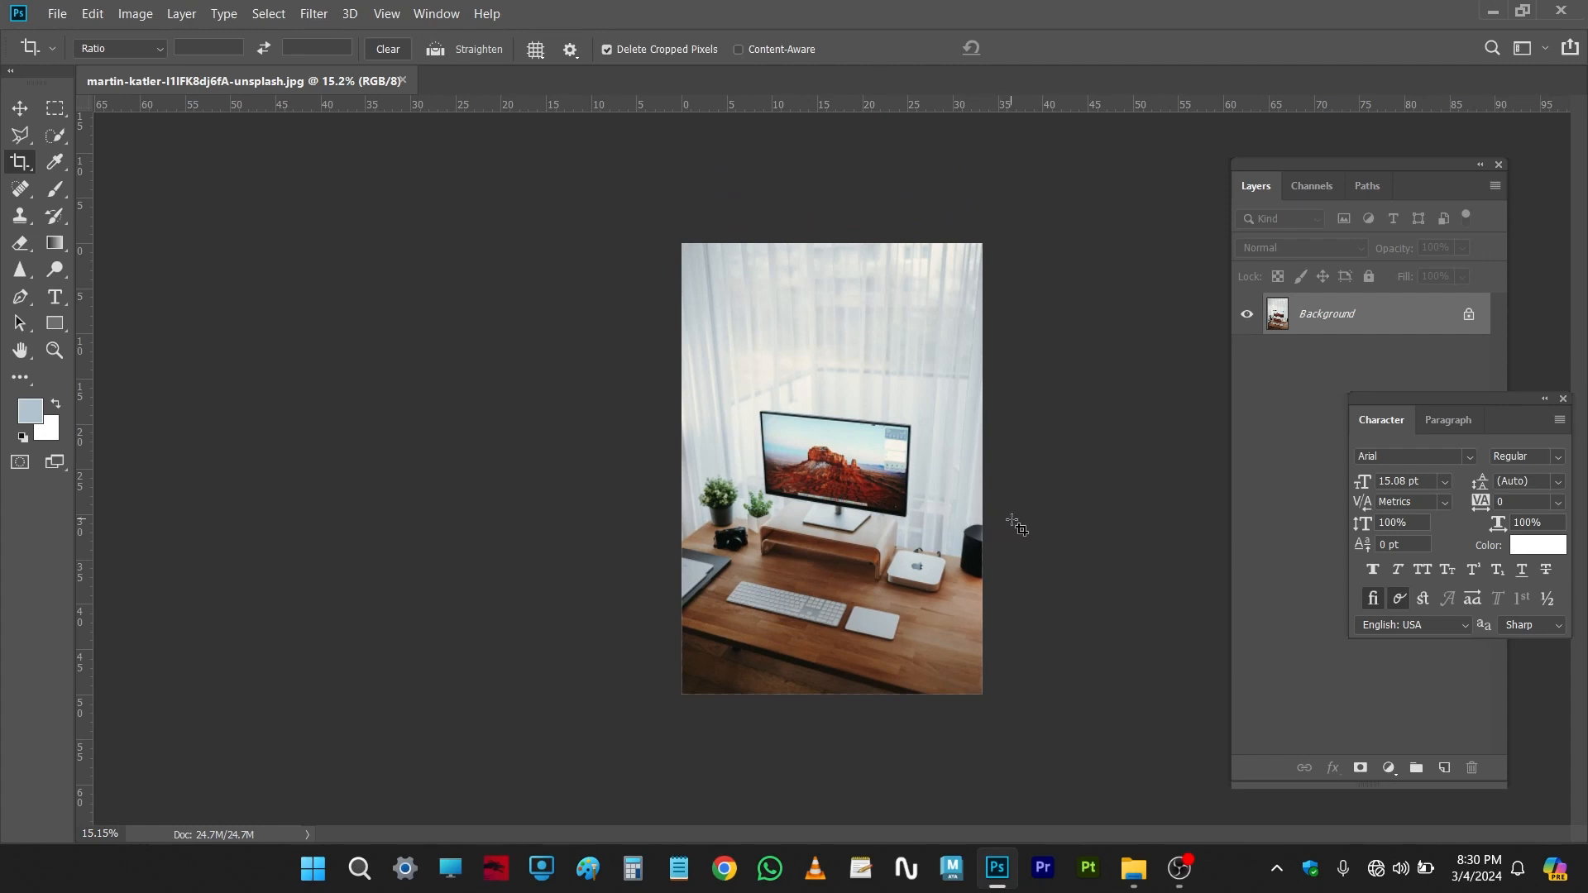
scroll(1017, 527, down, 1)
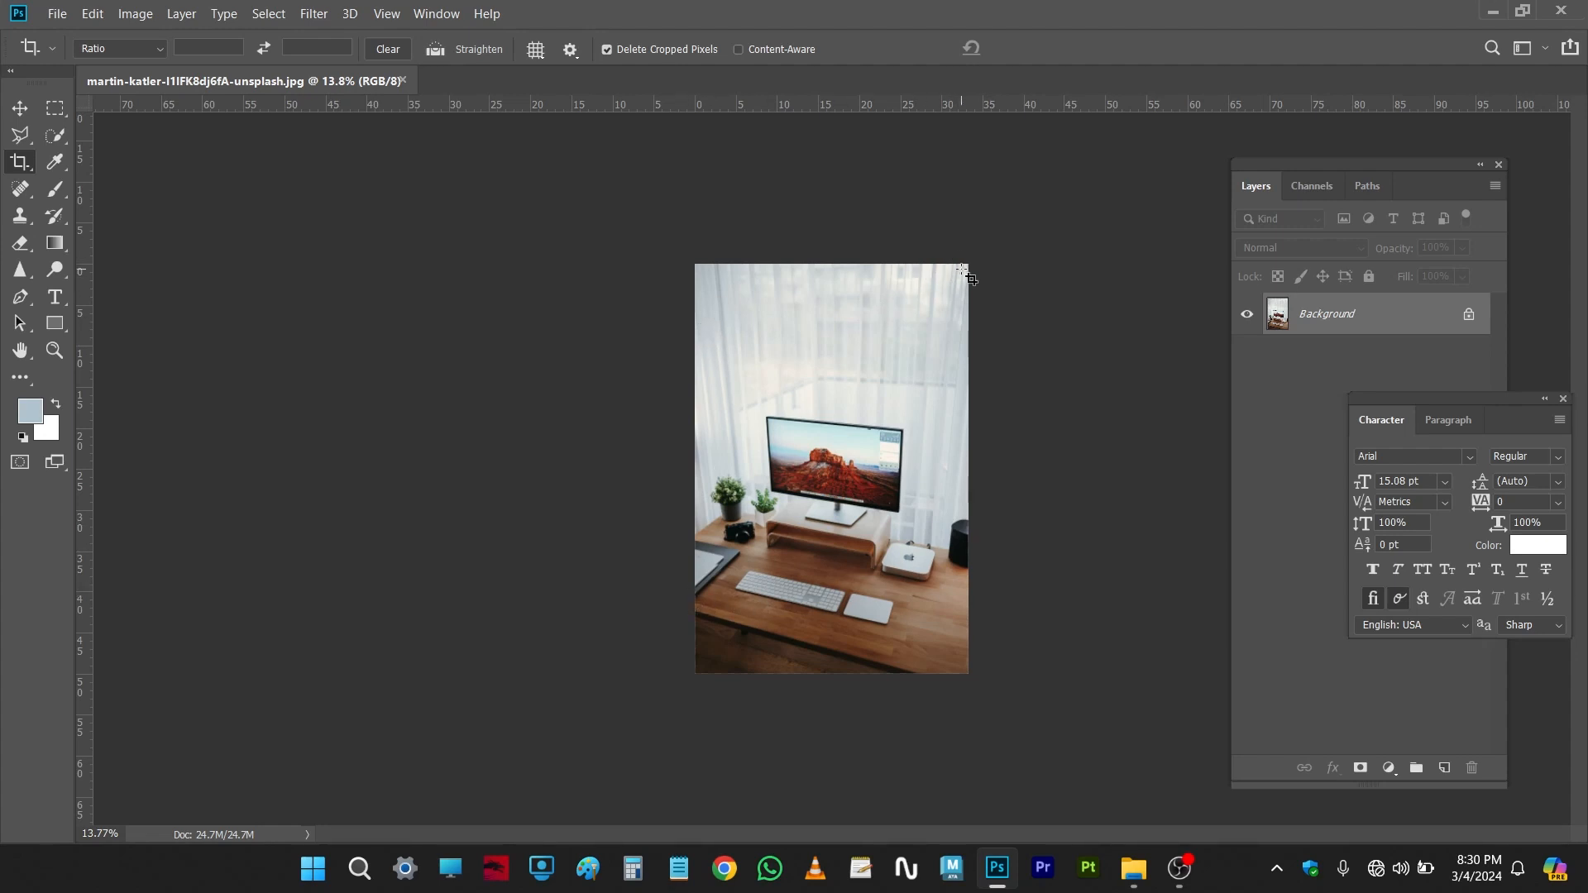
drag(968, 269, 629, 683)
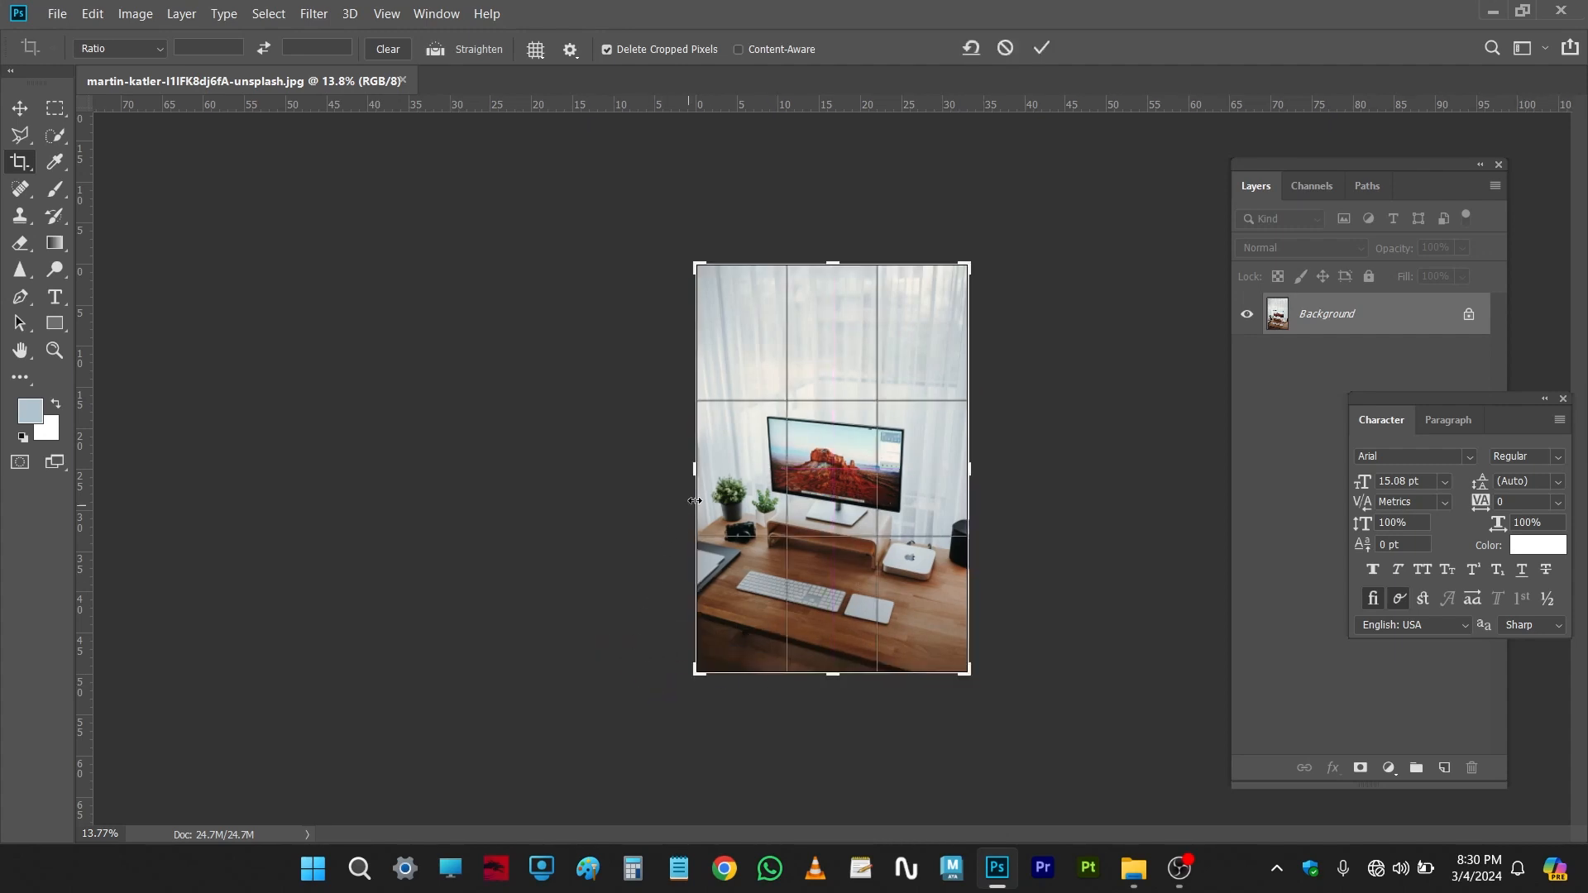
drag(695, 470, 581, 476)
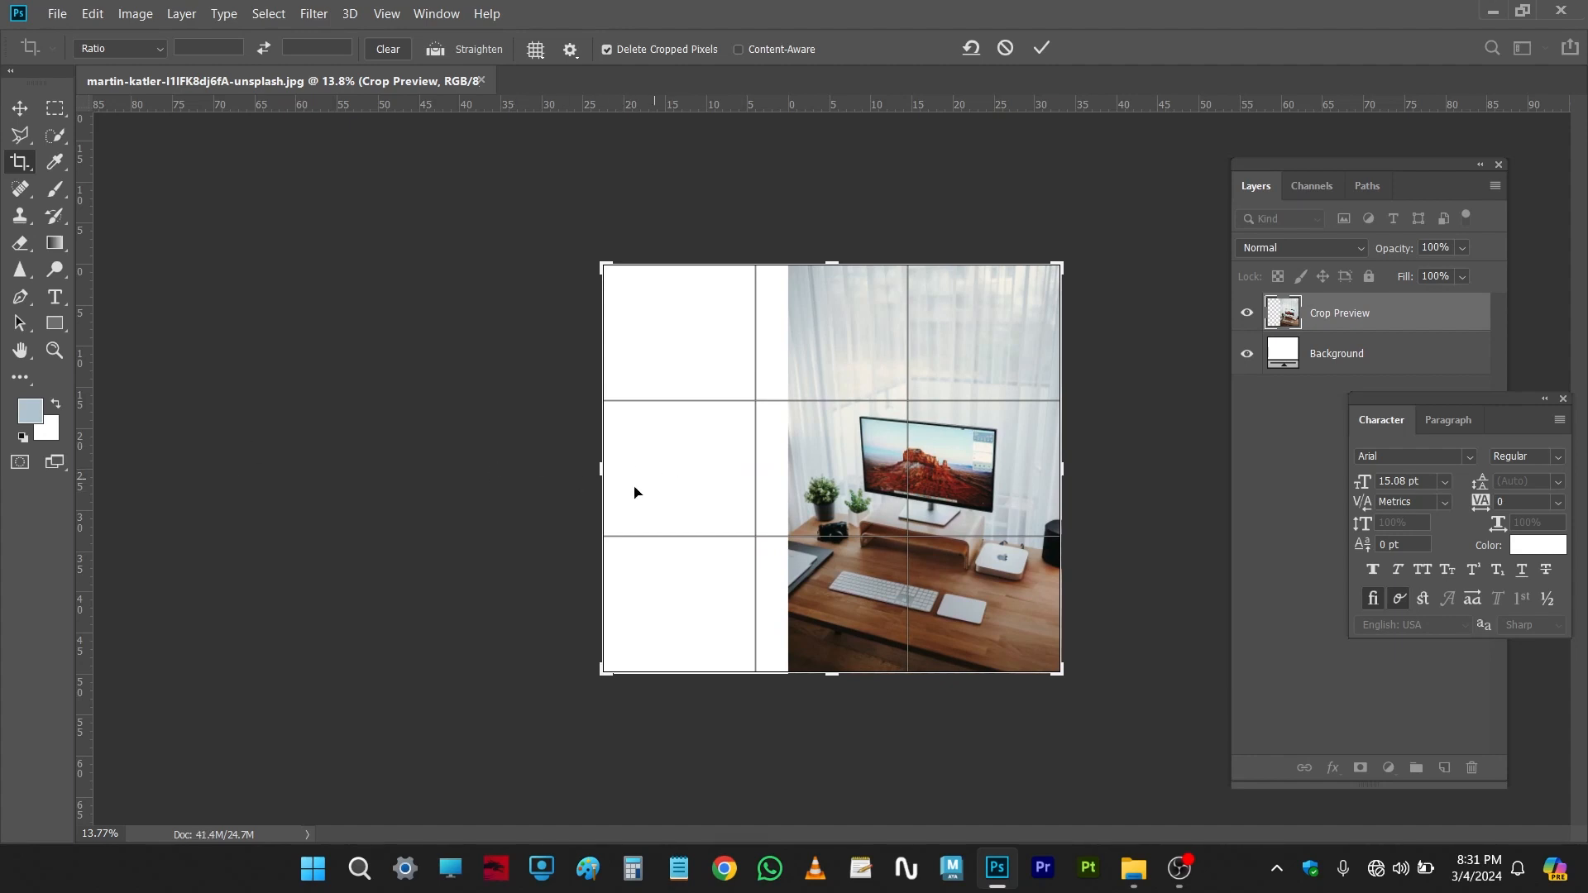
Step: Set the background colour to a salmon red in the Color Picker
click(51, 432)
drag(1082, 365, 1120, 348)
click(1463, 301)
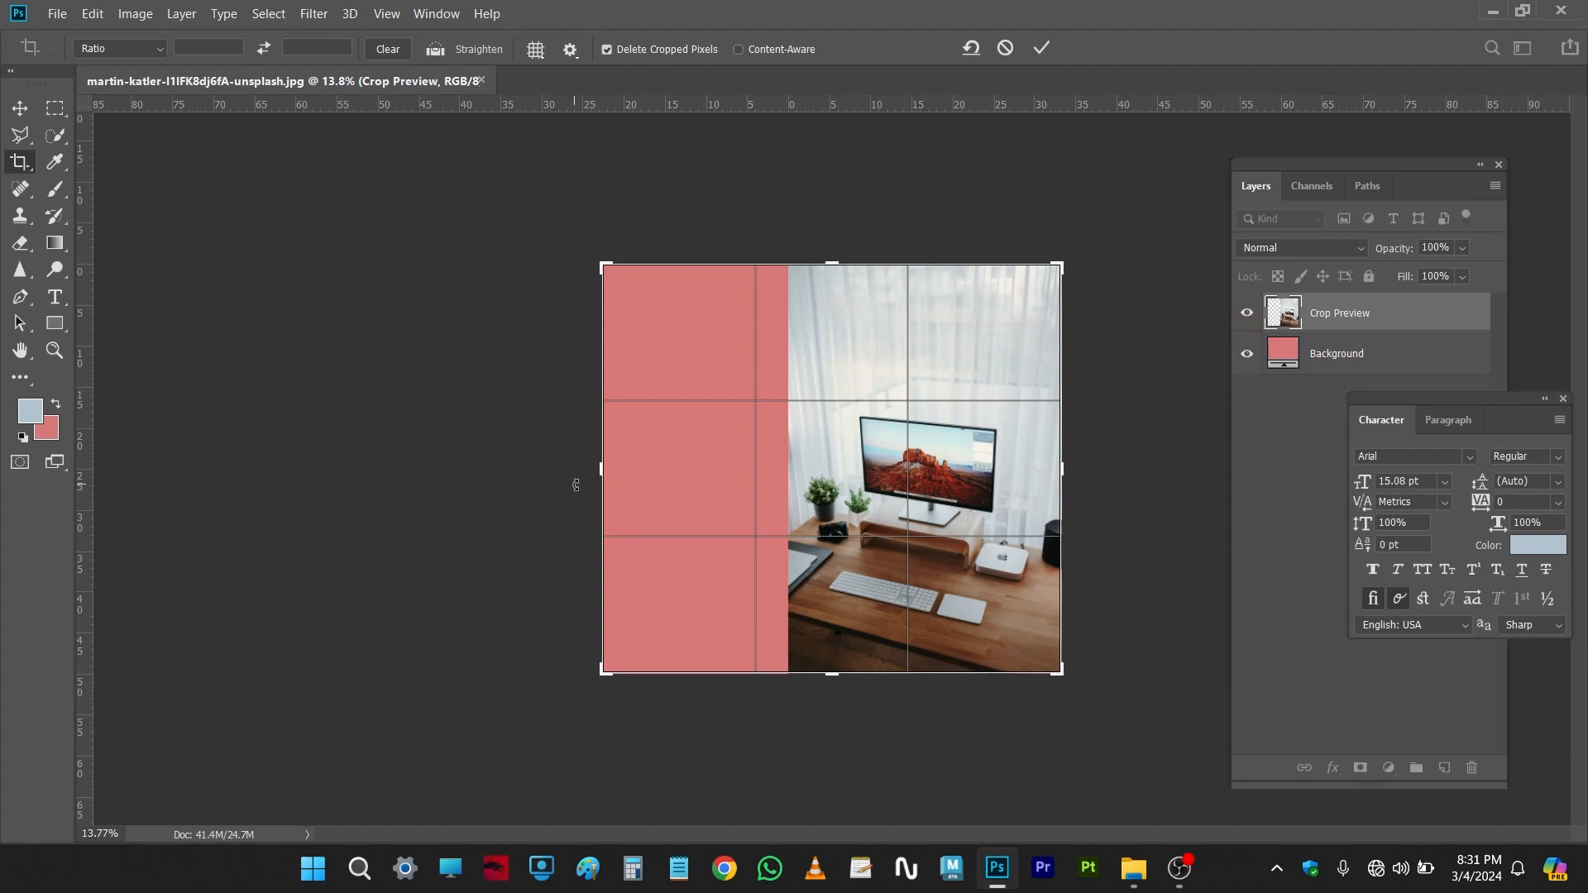
Step: Set the background colour to light blue e1f7fc
click(50, 432)
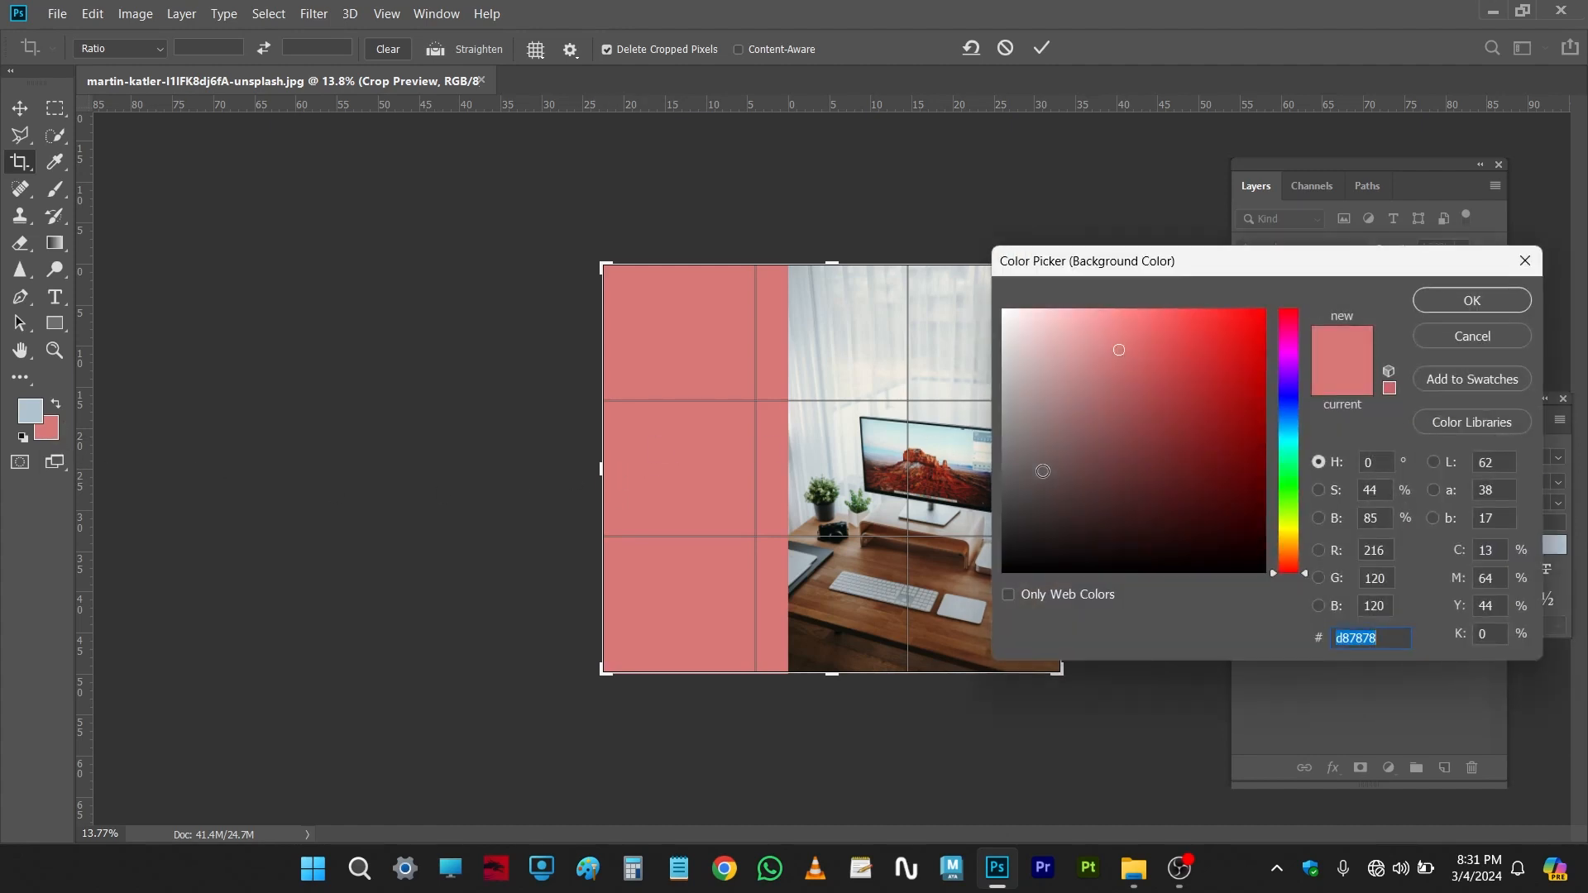
drag(1186, 418, 1010, 338)
drag(1288, 417, 1279, 432)
drag(1060, 350, 1035, 316)
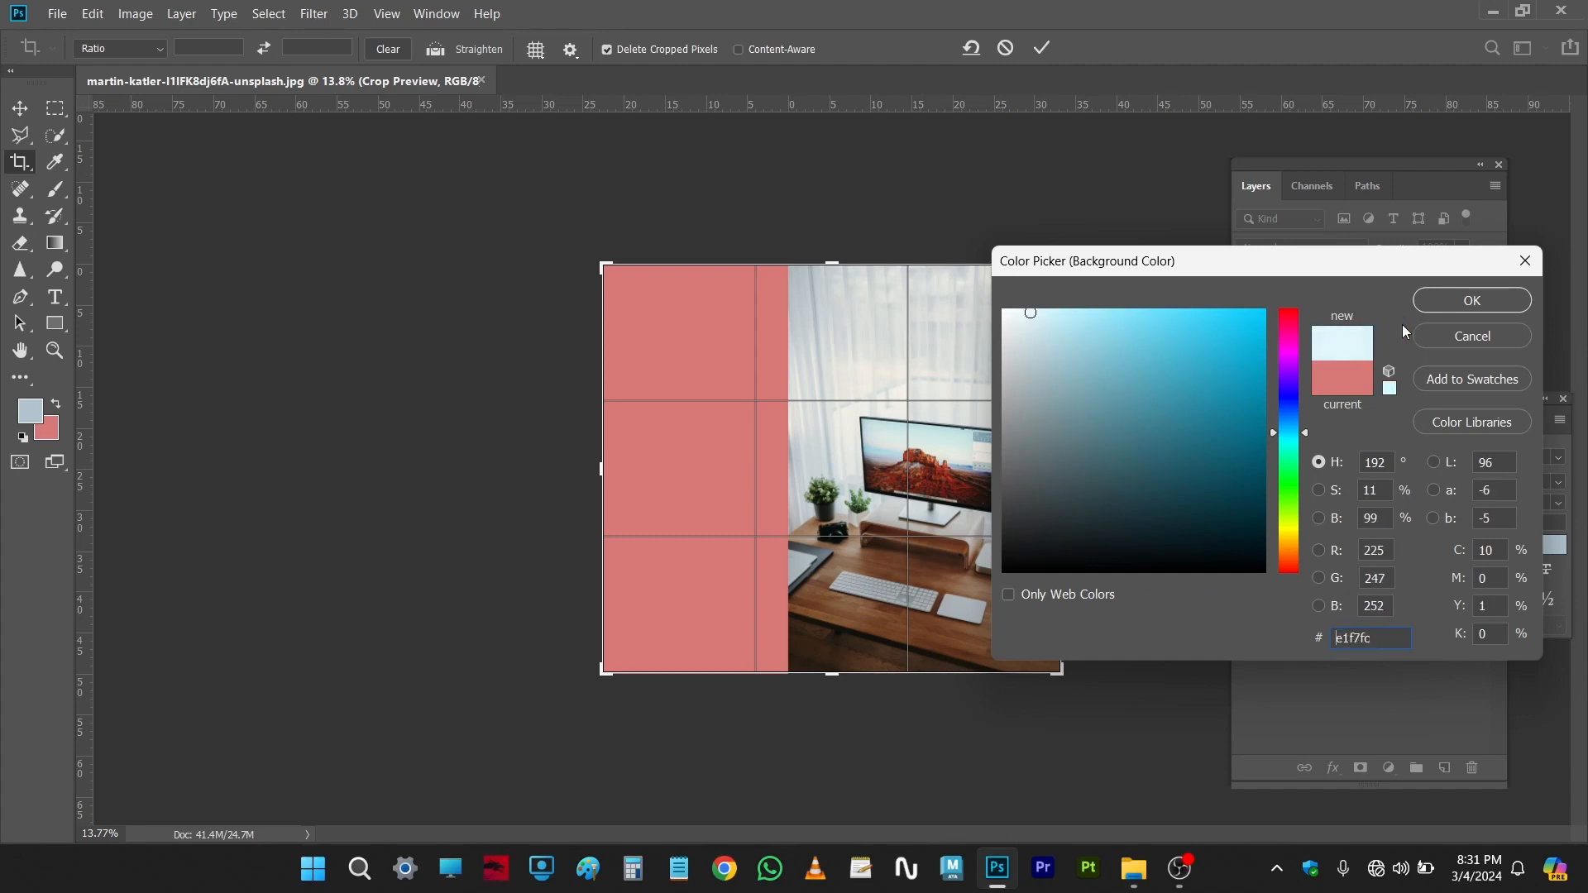
click(1461, 312)
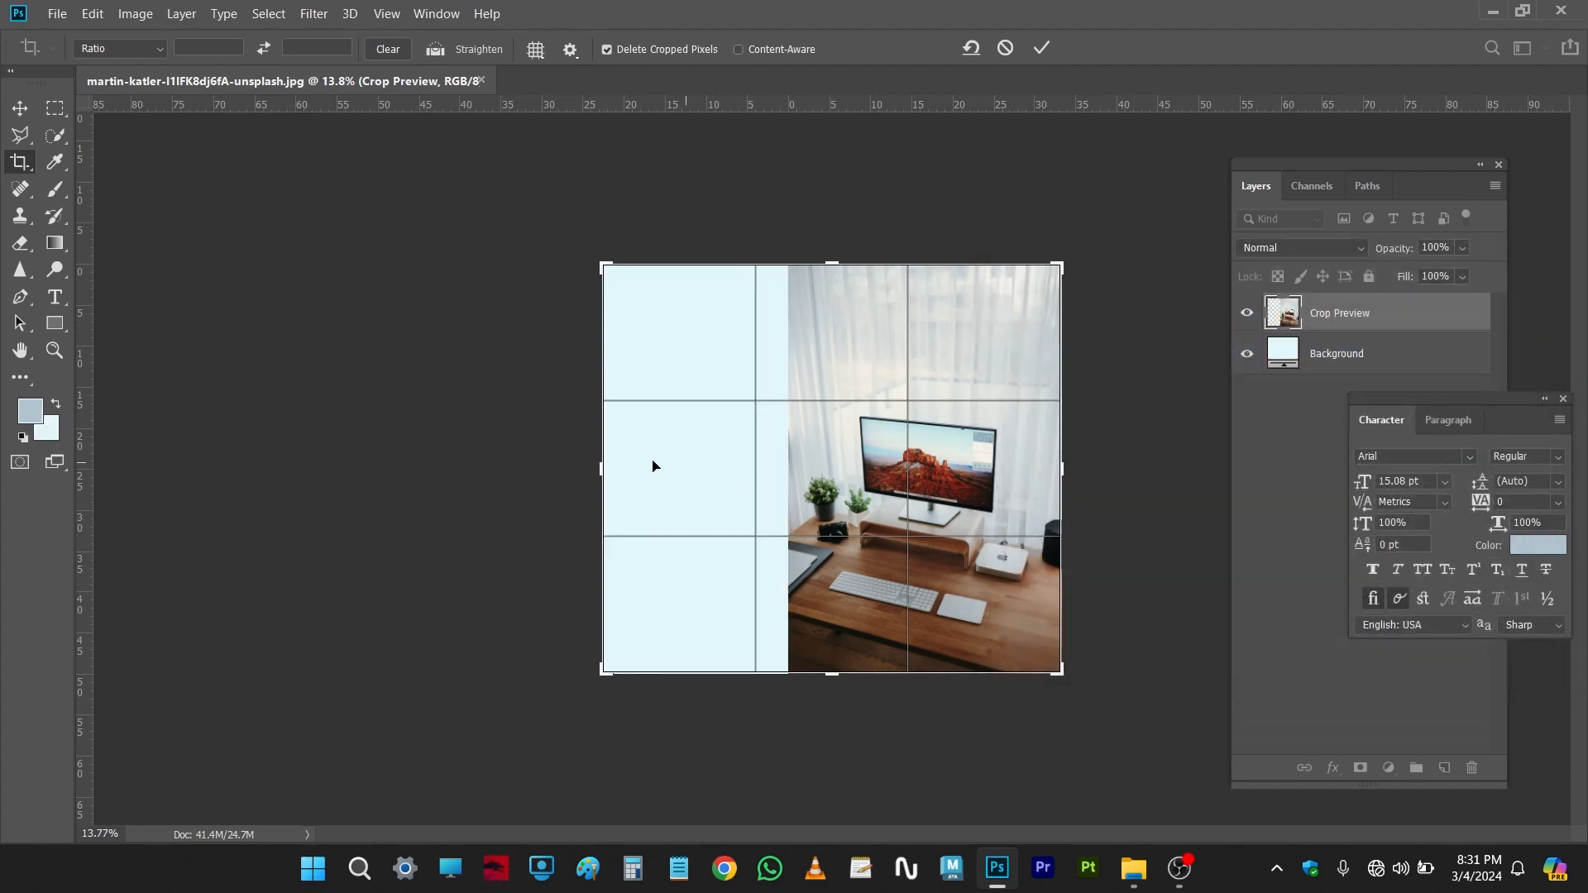
Step: Adjust the crop box edges and commit the extended canvas crop
drag(591, 475, 586, 452)
mouse_move(832, 263)
mouse_down()
mouse_move(832, 241)
mouse_move(833, 262)
mouse_up()
key(ctrl+r)
mouse_move(1077, 468)
mouse_down()
mouse_move(1099, 470)
mouse_move(1067, 469)
mouse_up()
click(1042, 47)
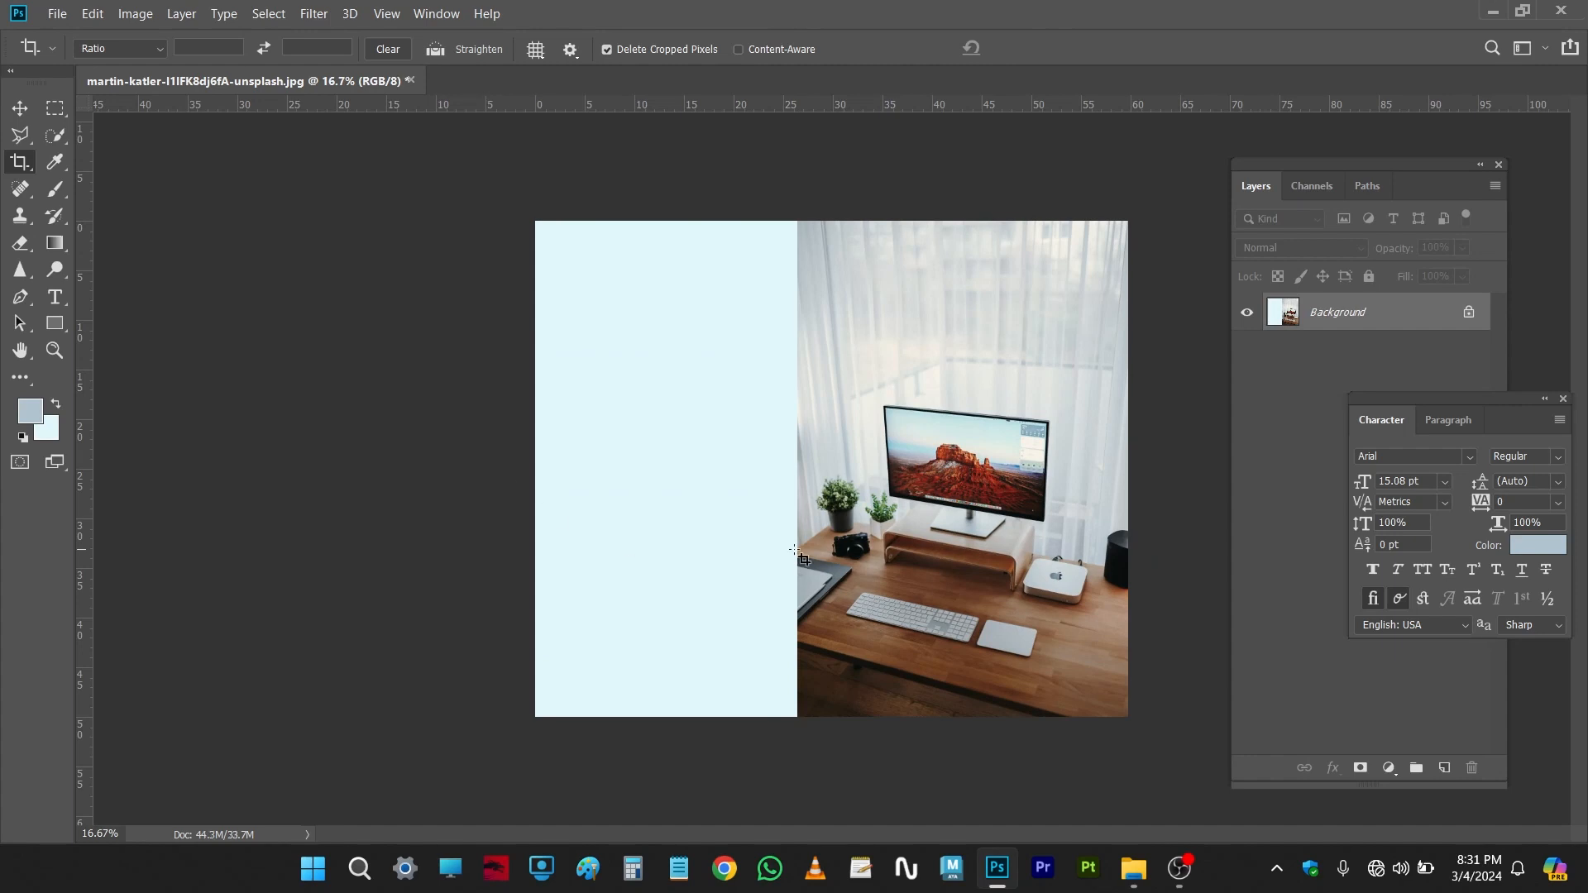
Step: Undo the canvas extension crop
scroll(798, 550, up, 4)
scroll(820, 455, down, 3)
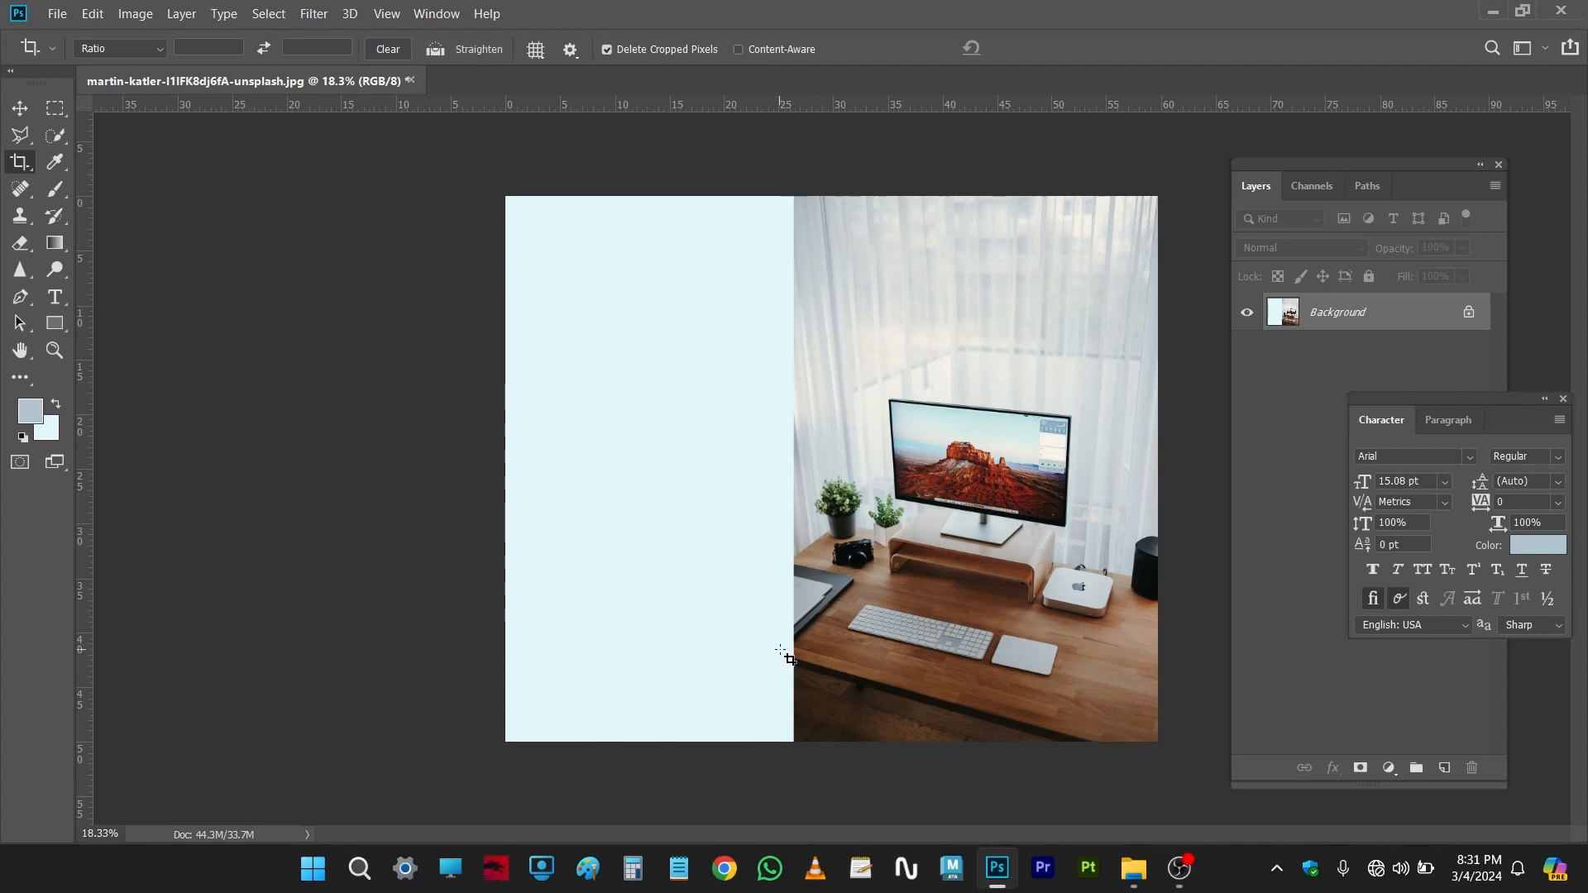
key(ctrl+z)
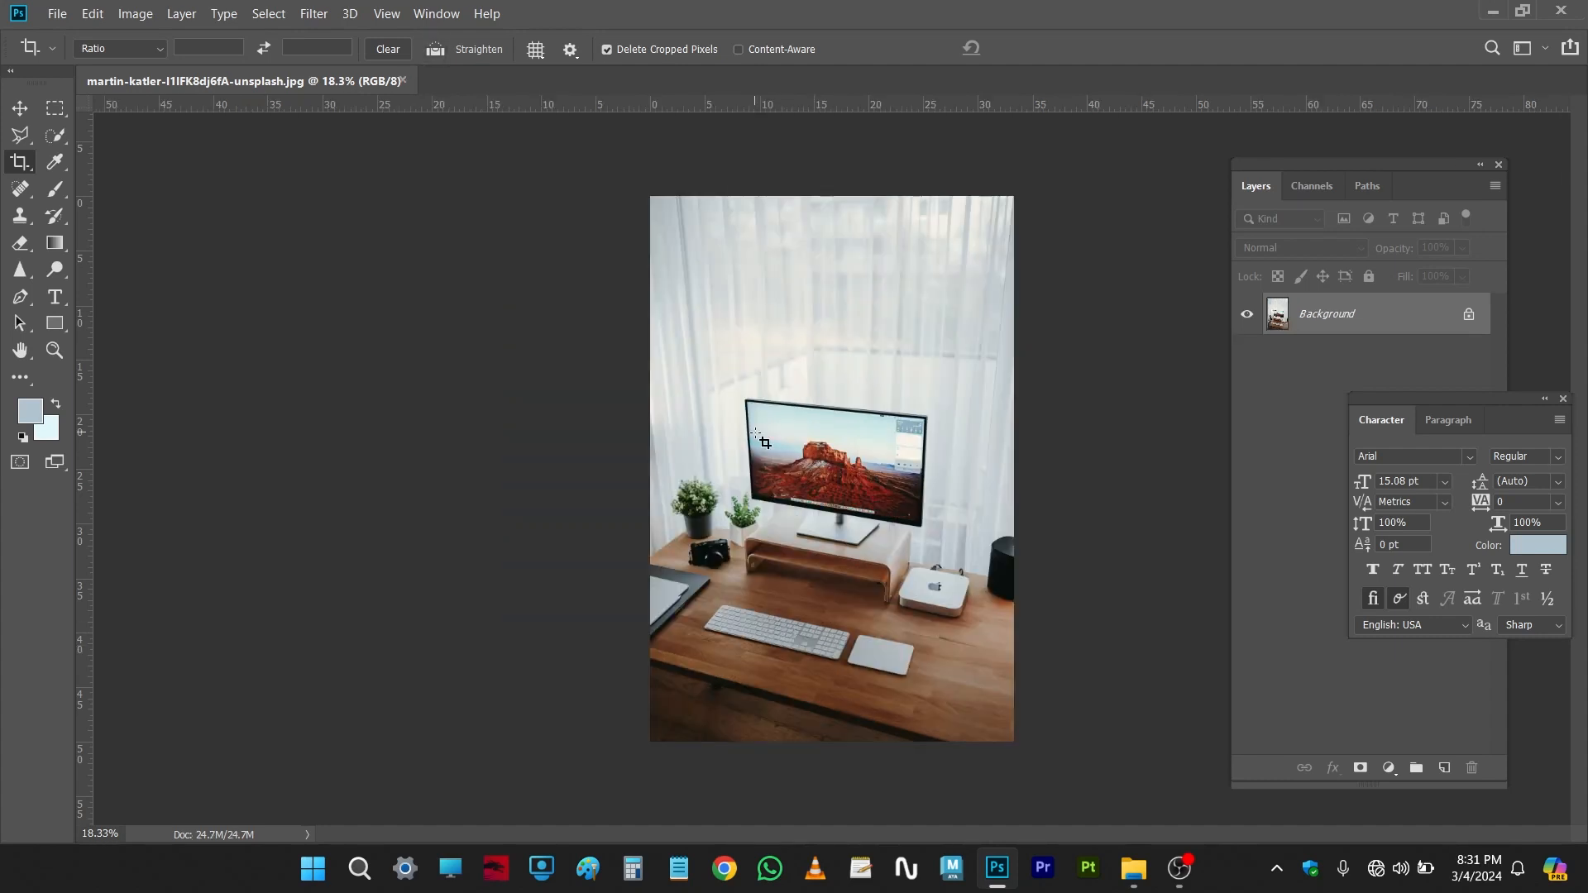
Step: Switch to the Perspective Crop Tool
right_click(20, 165)
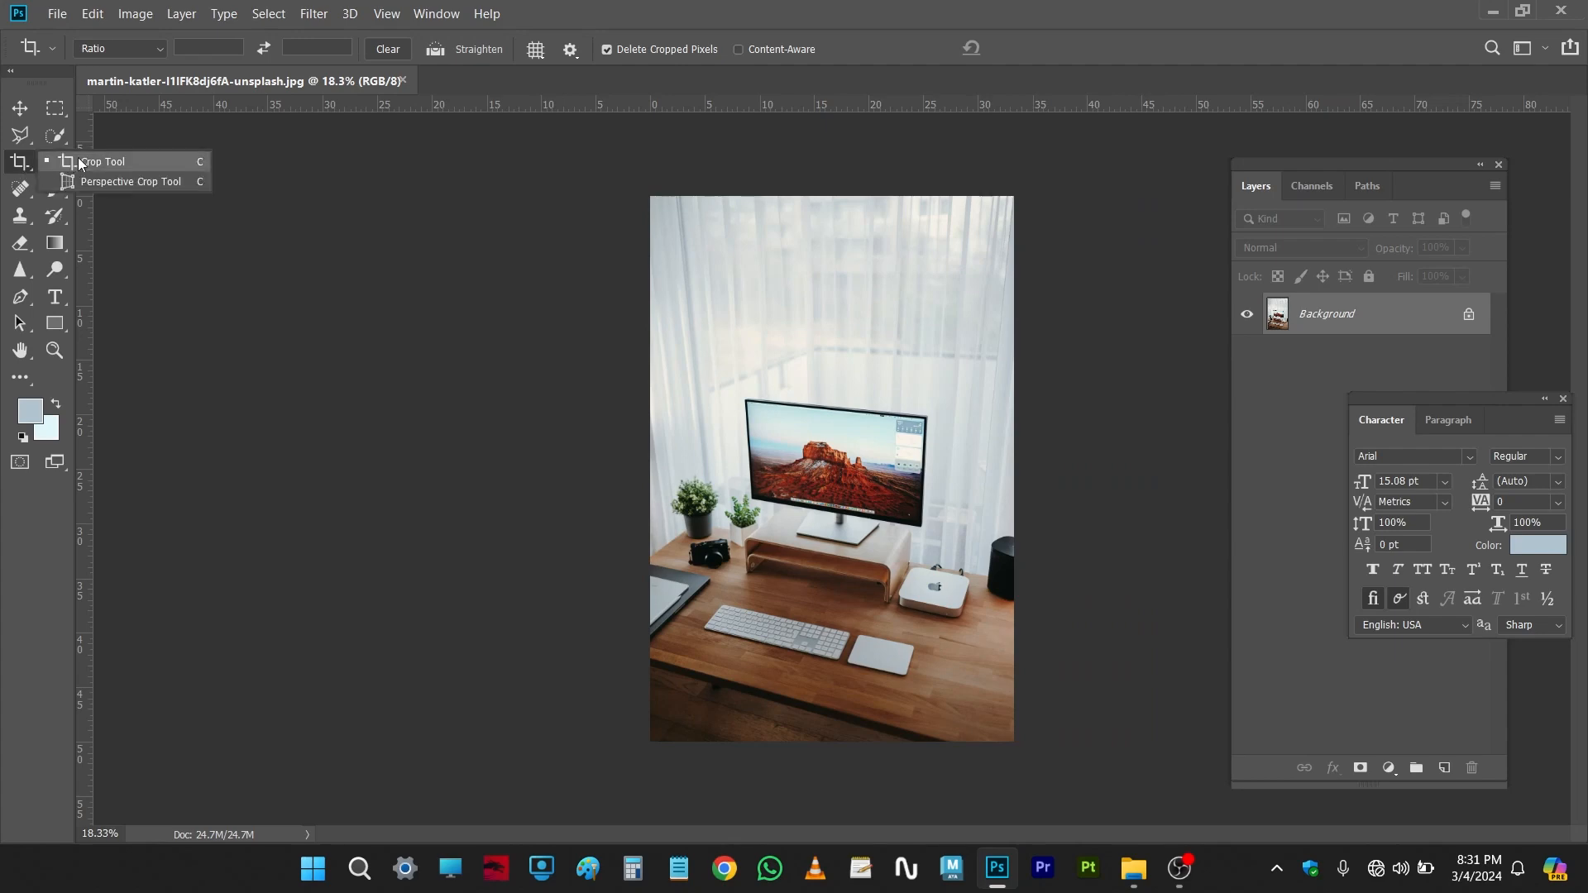
click(107, 181)
scroll(889, 474, up, 5)
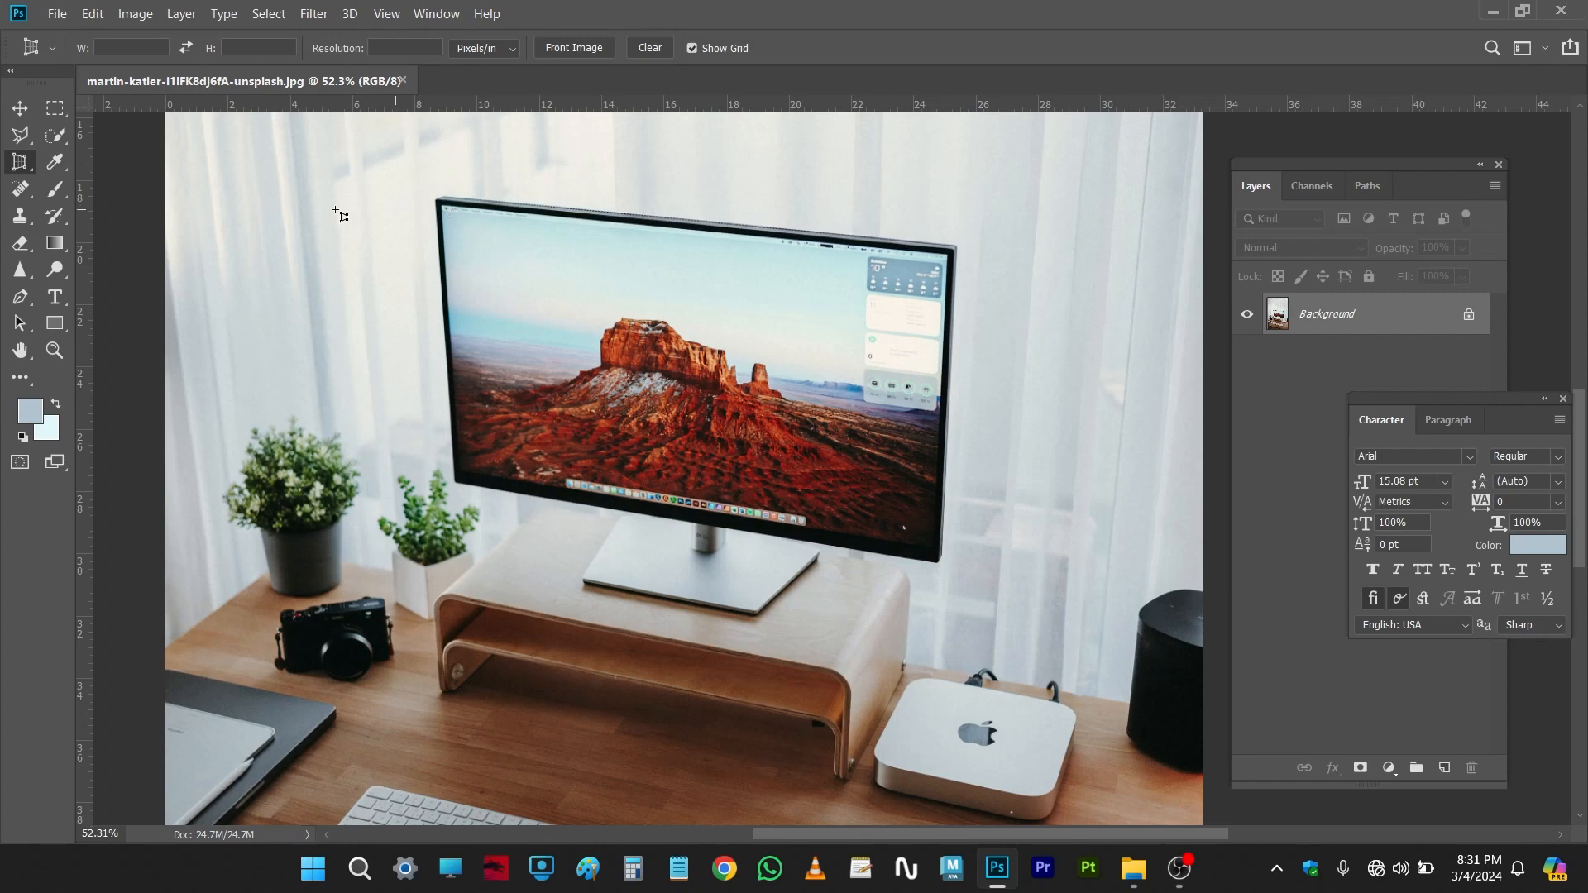
right_click(31, 167)
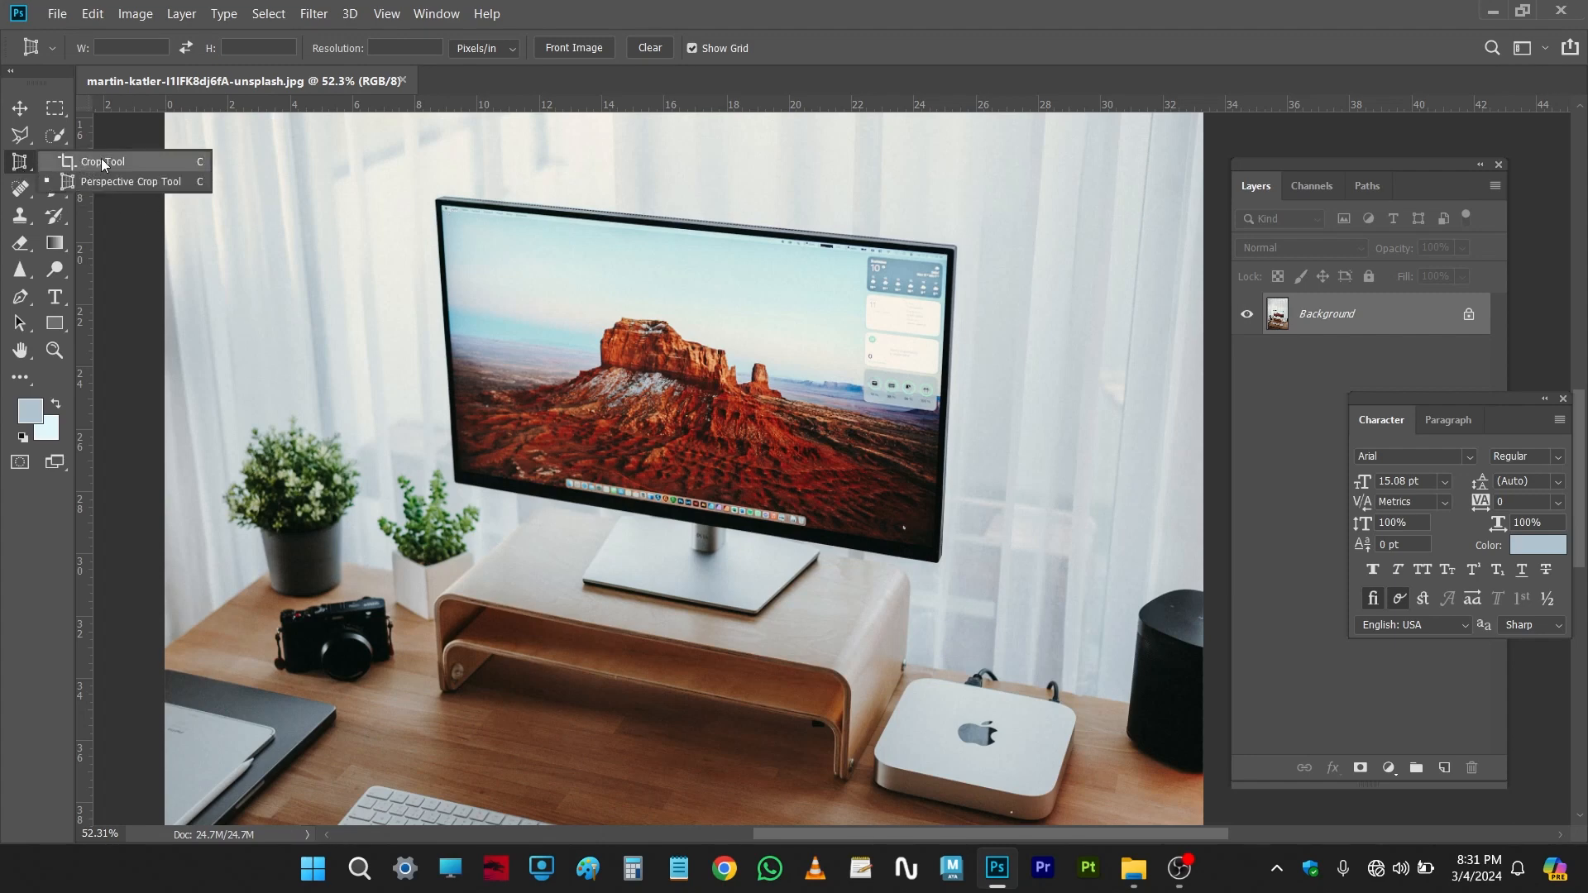
Step: Switch to the Crop Tool, draw a crop box around the monitor and commit the crop
click(103, 163)
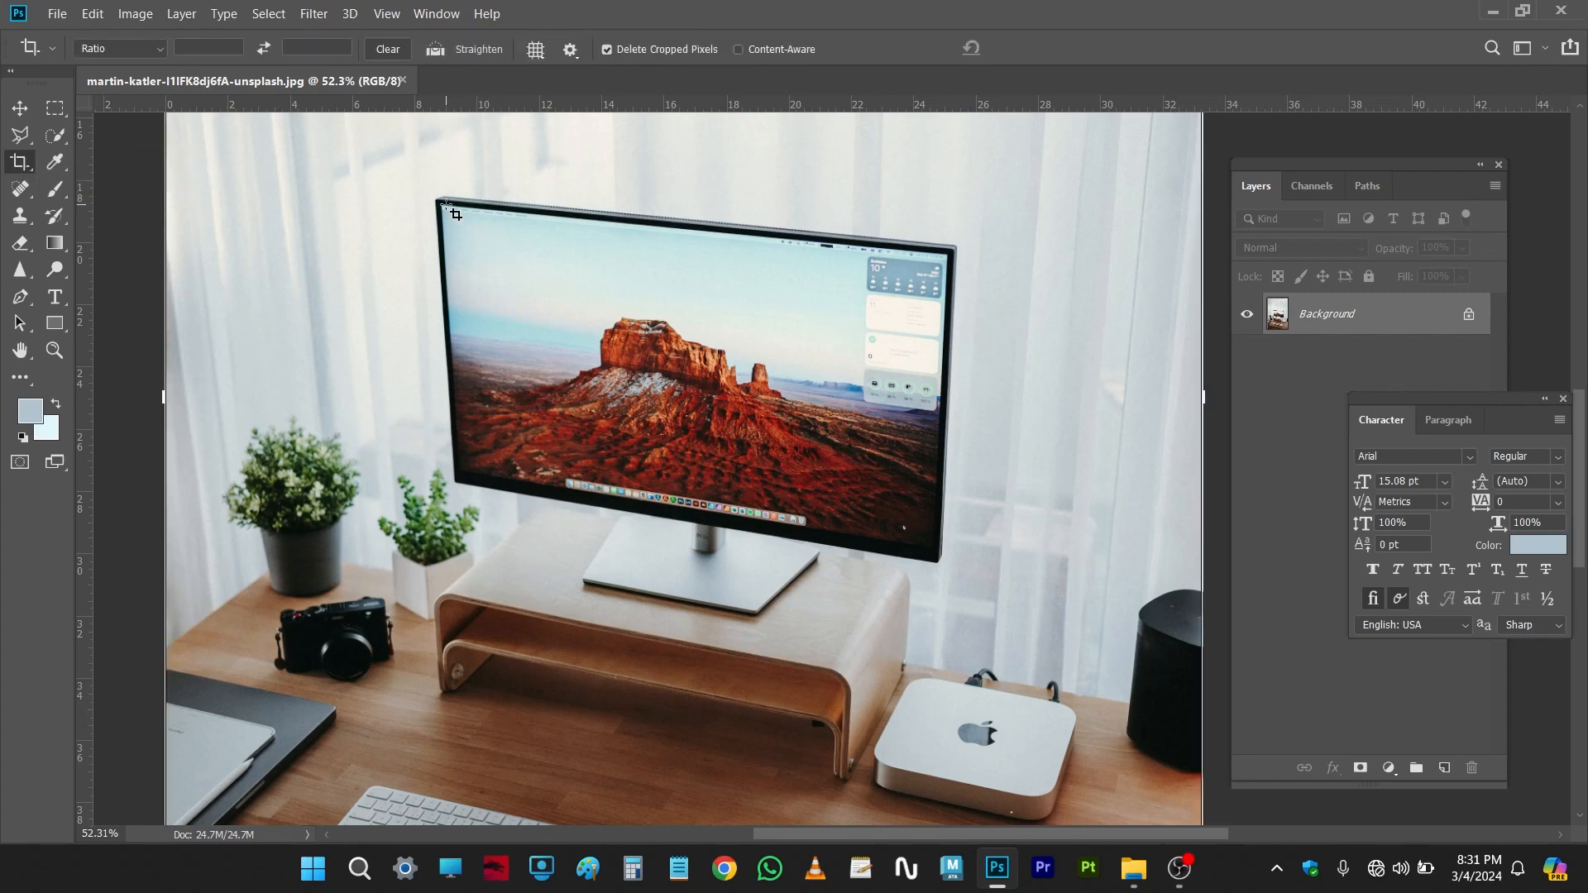
drag(442, 209, 522, 283)
key(Escape)
drag(438, 202, 947, 565)
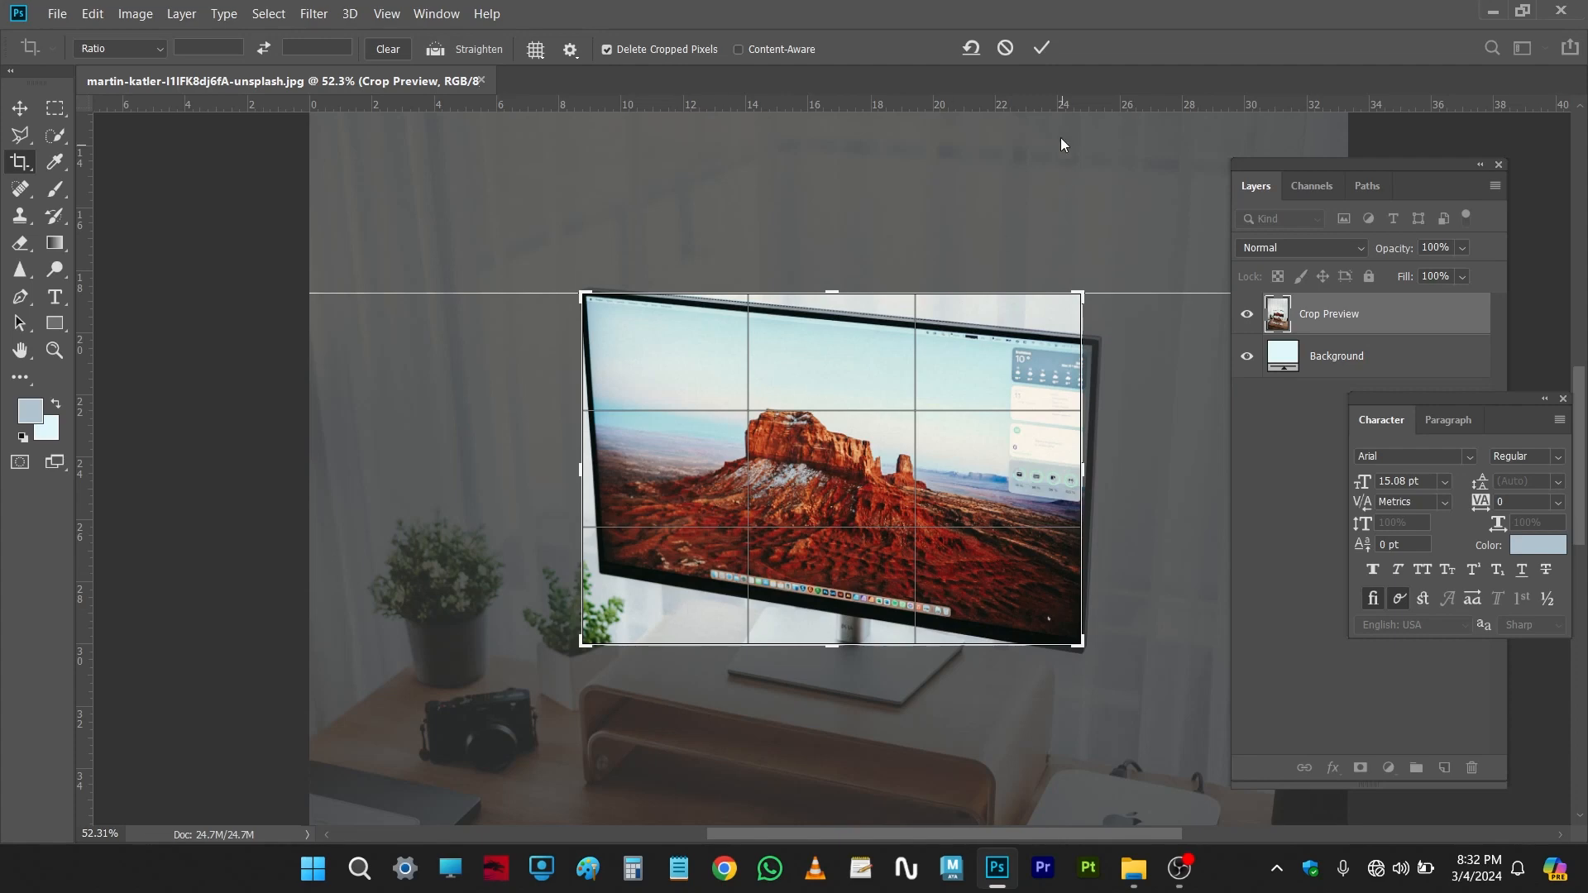
click(1040, 48)
Step: Undo the monitor crop
key(ctrl+z)
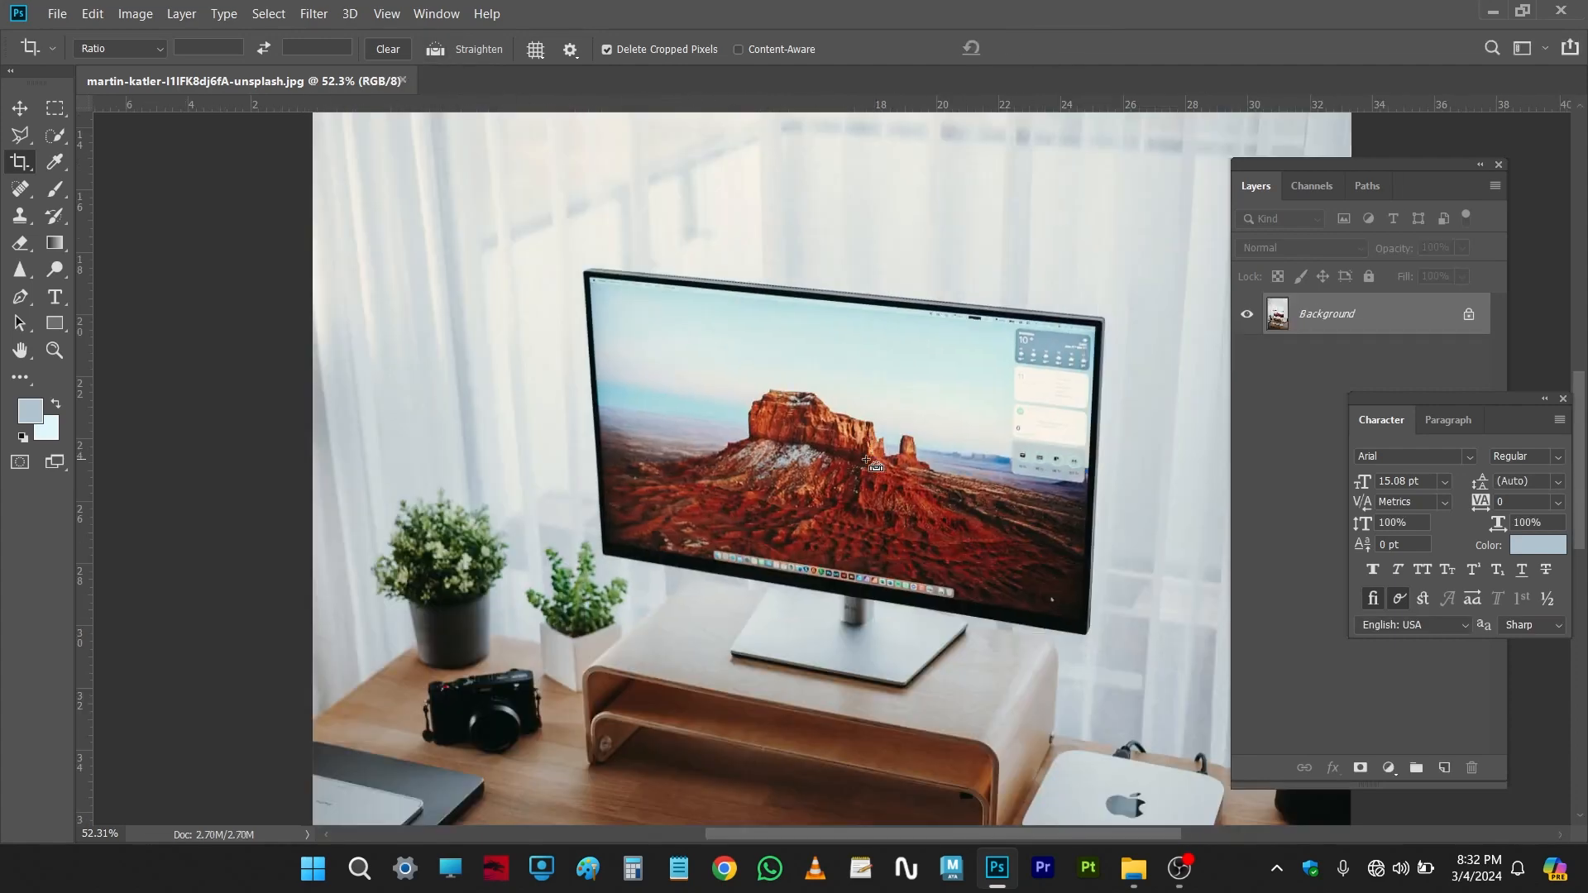
scroll(369, 343, down, 3)
scroll(552, 322, down, 1)
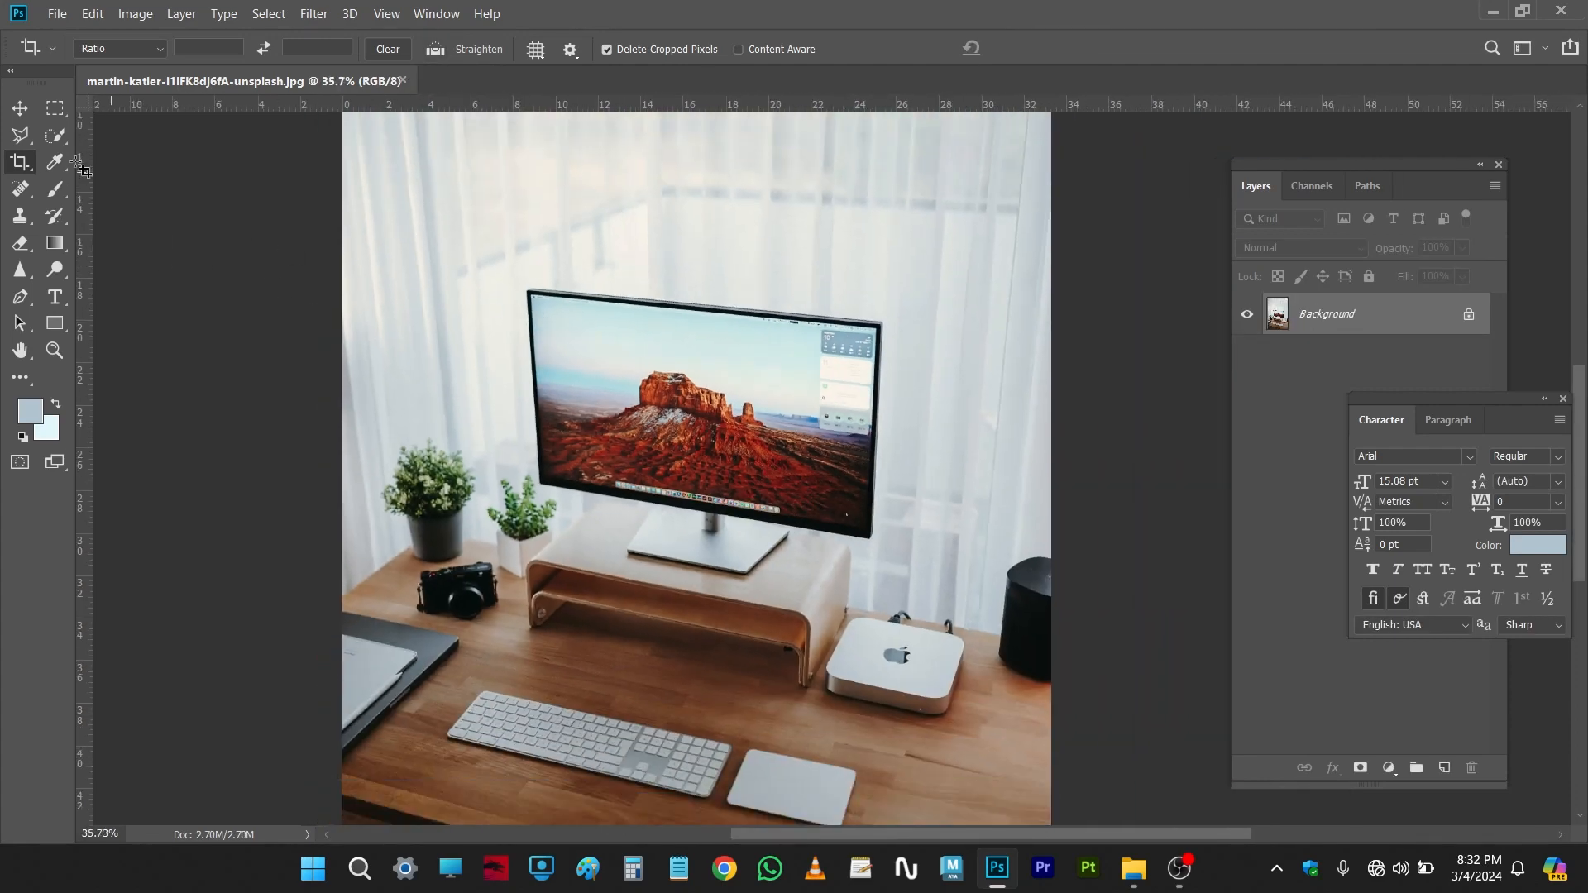
Step: With the Perspective Crop Tool, mark the monitor screen's four corners and commit the perspective crop
right_click(18, 163)
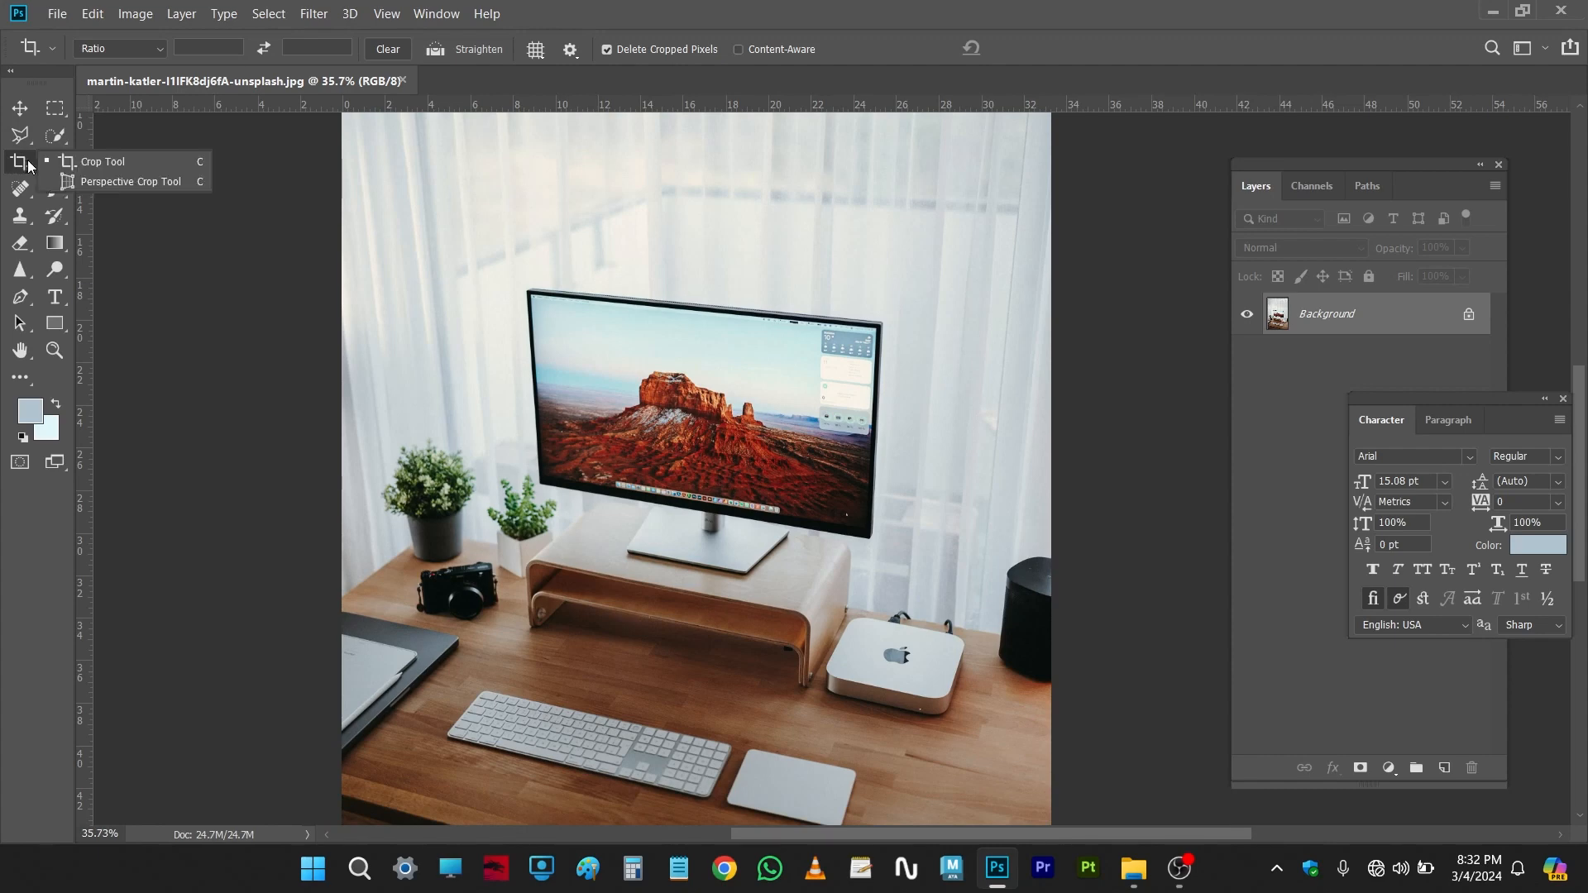
click(125, 182)
scroll(722, 403, up, 2)
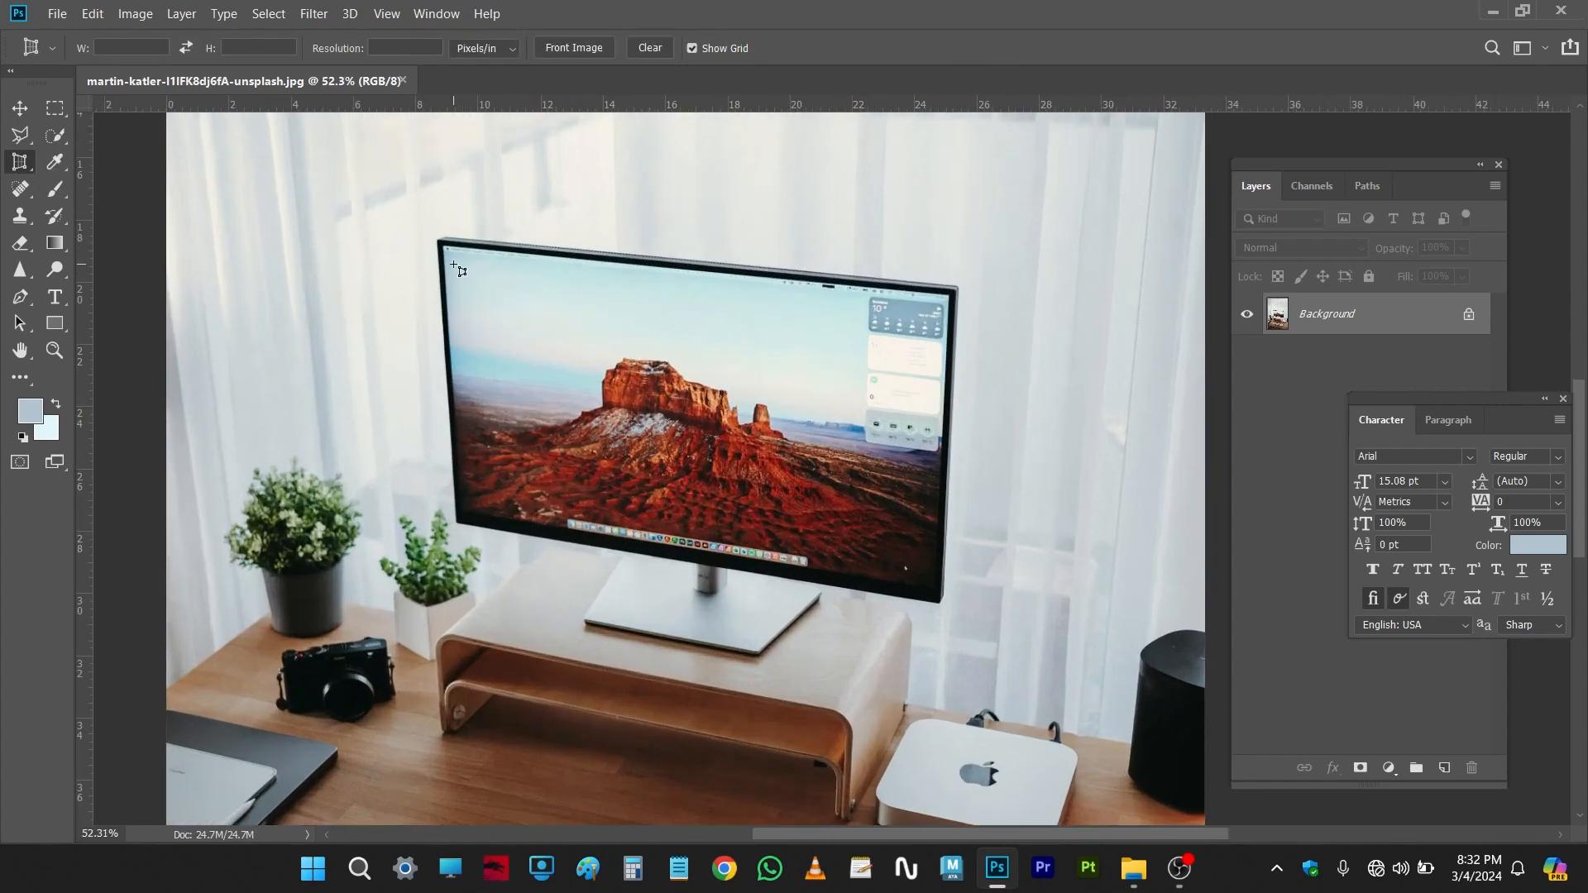
scroll(457, 263, up, 1)
drag(509, 355, 412, 319)
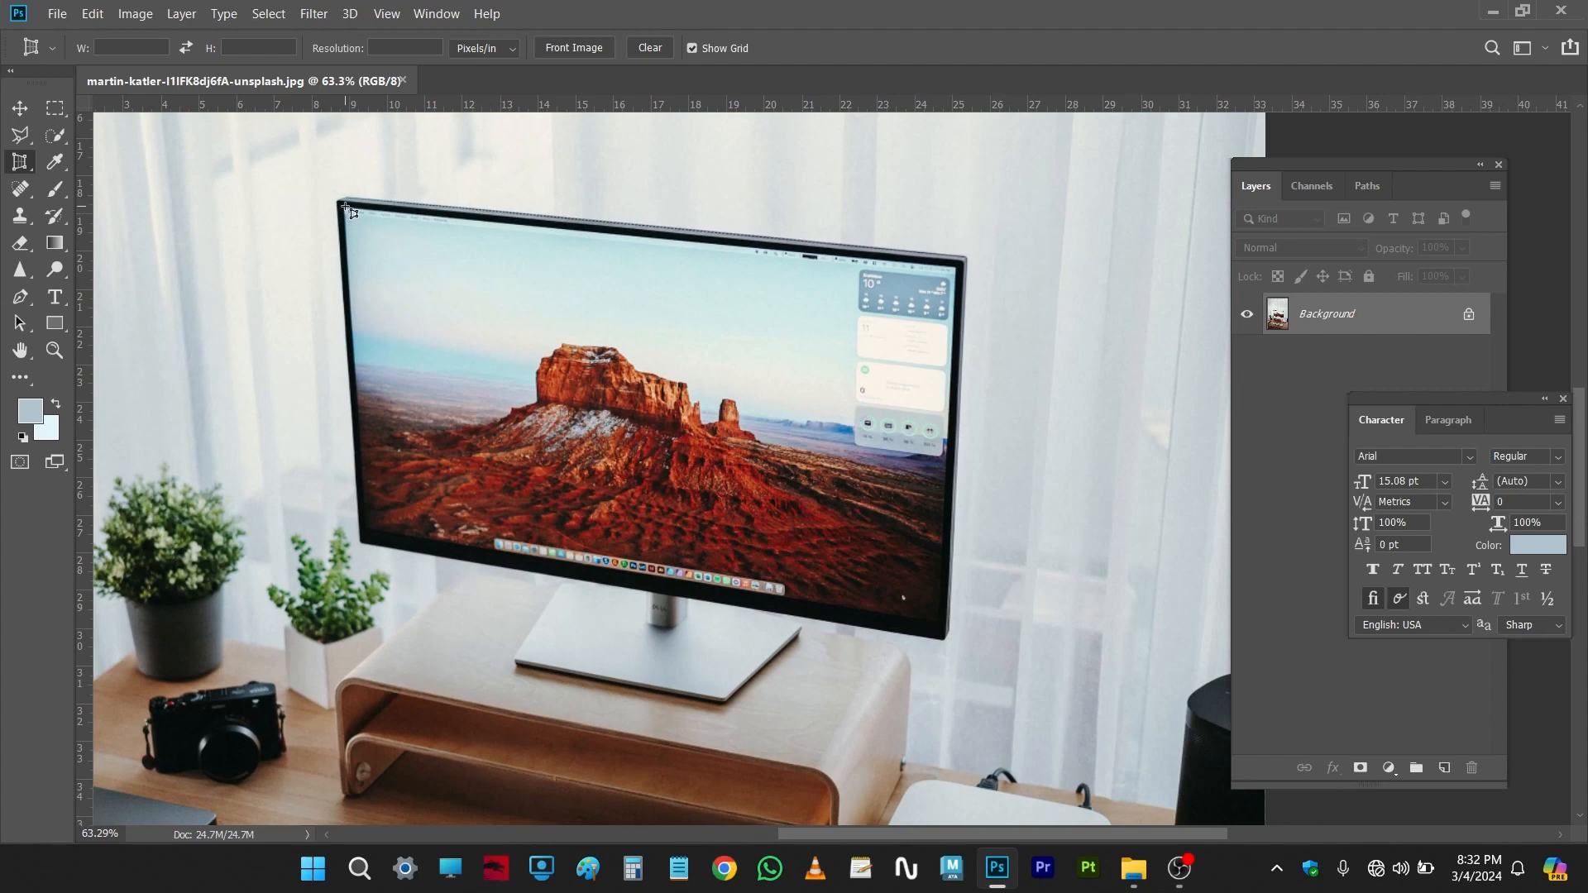
click(345, 206)
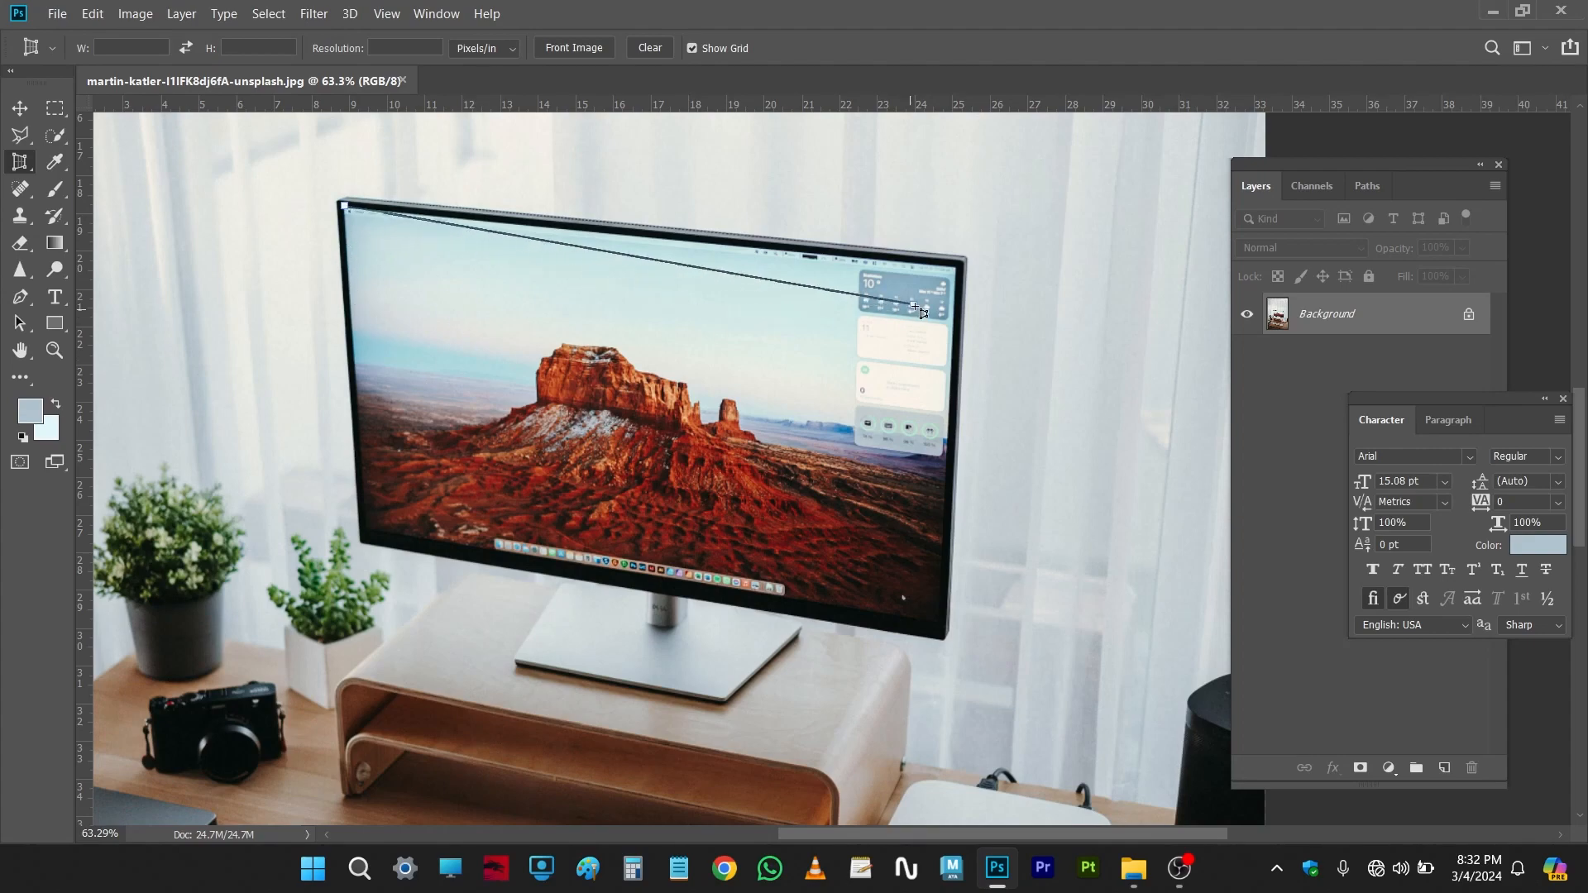
click(958, 268)
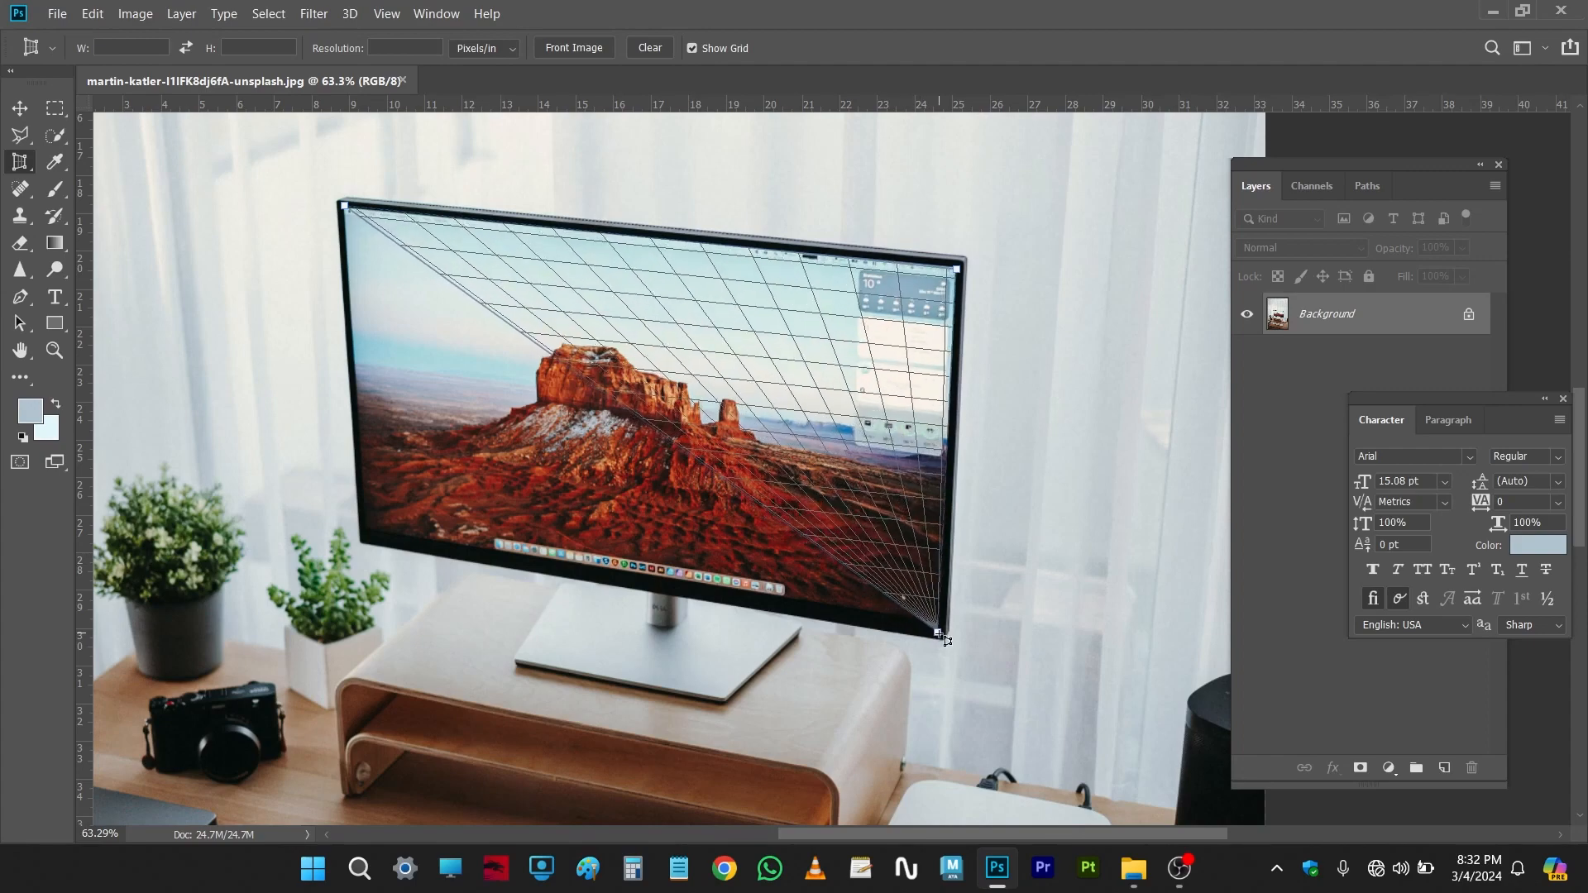
click(938, 634)
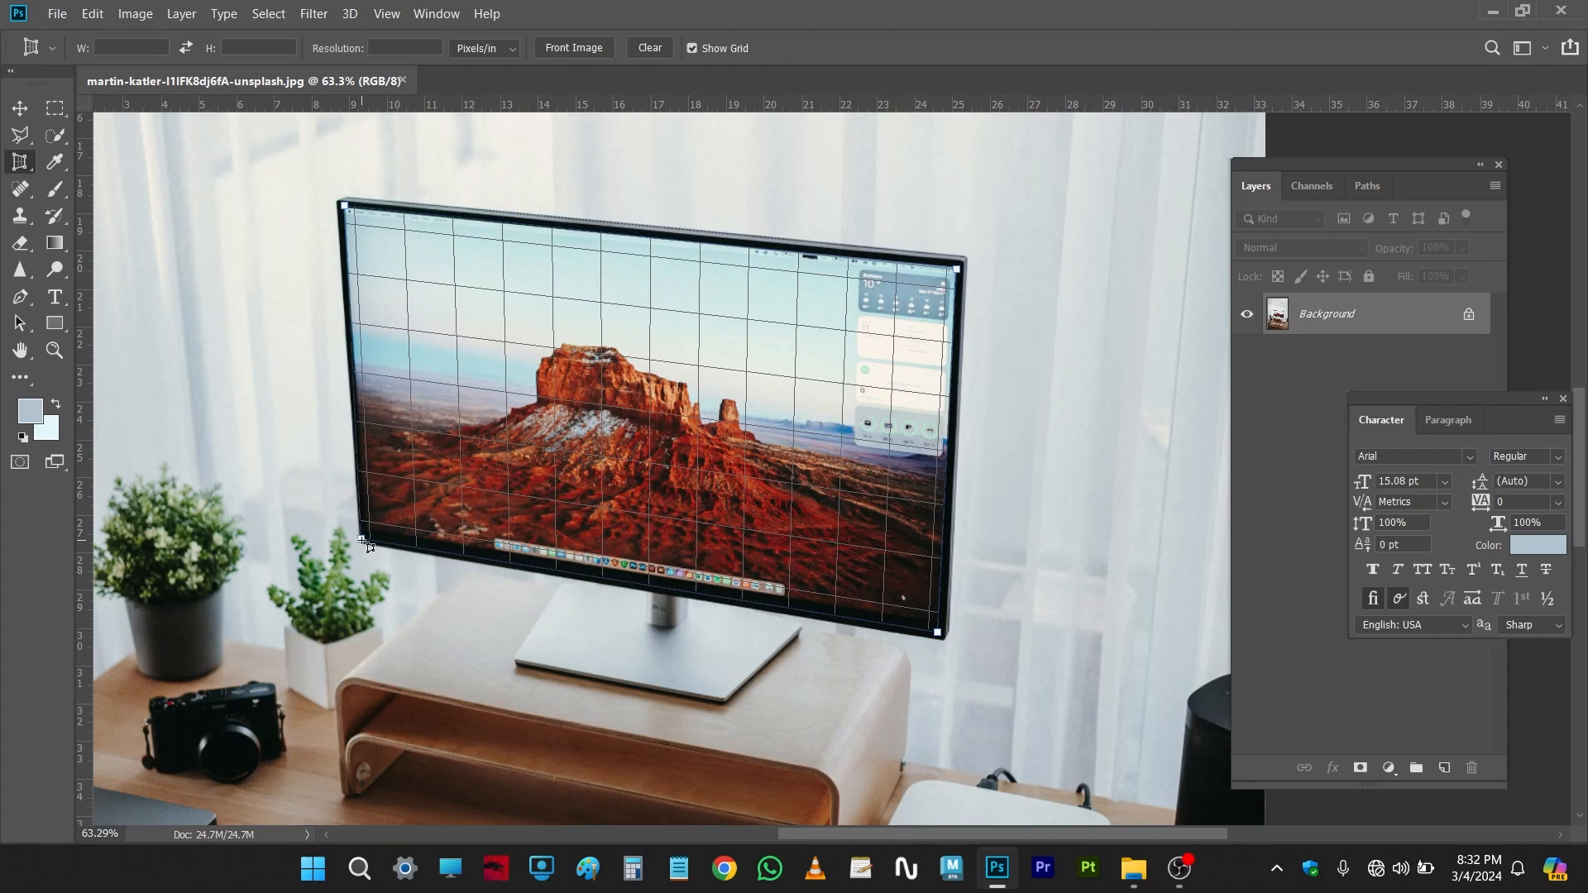
click(362, 540)
click(362, 537)
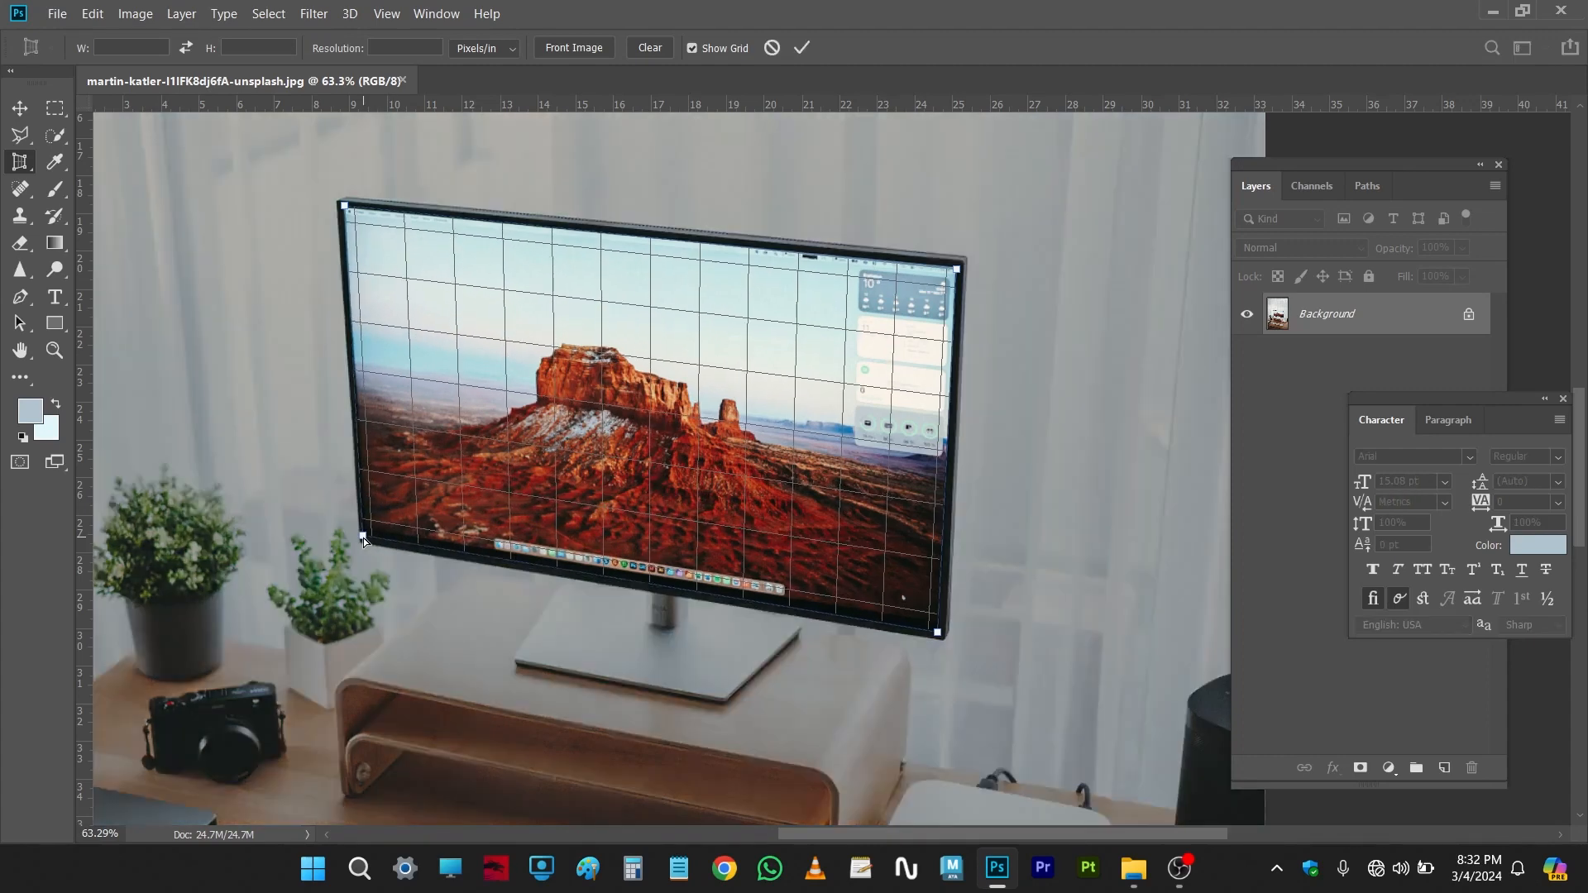
key(ctrl+0)
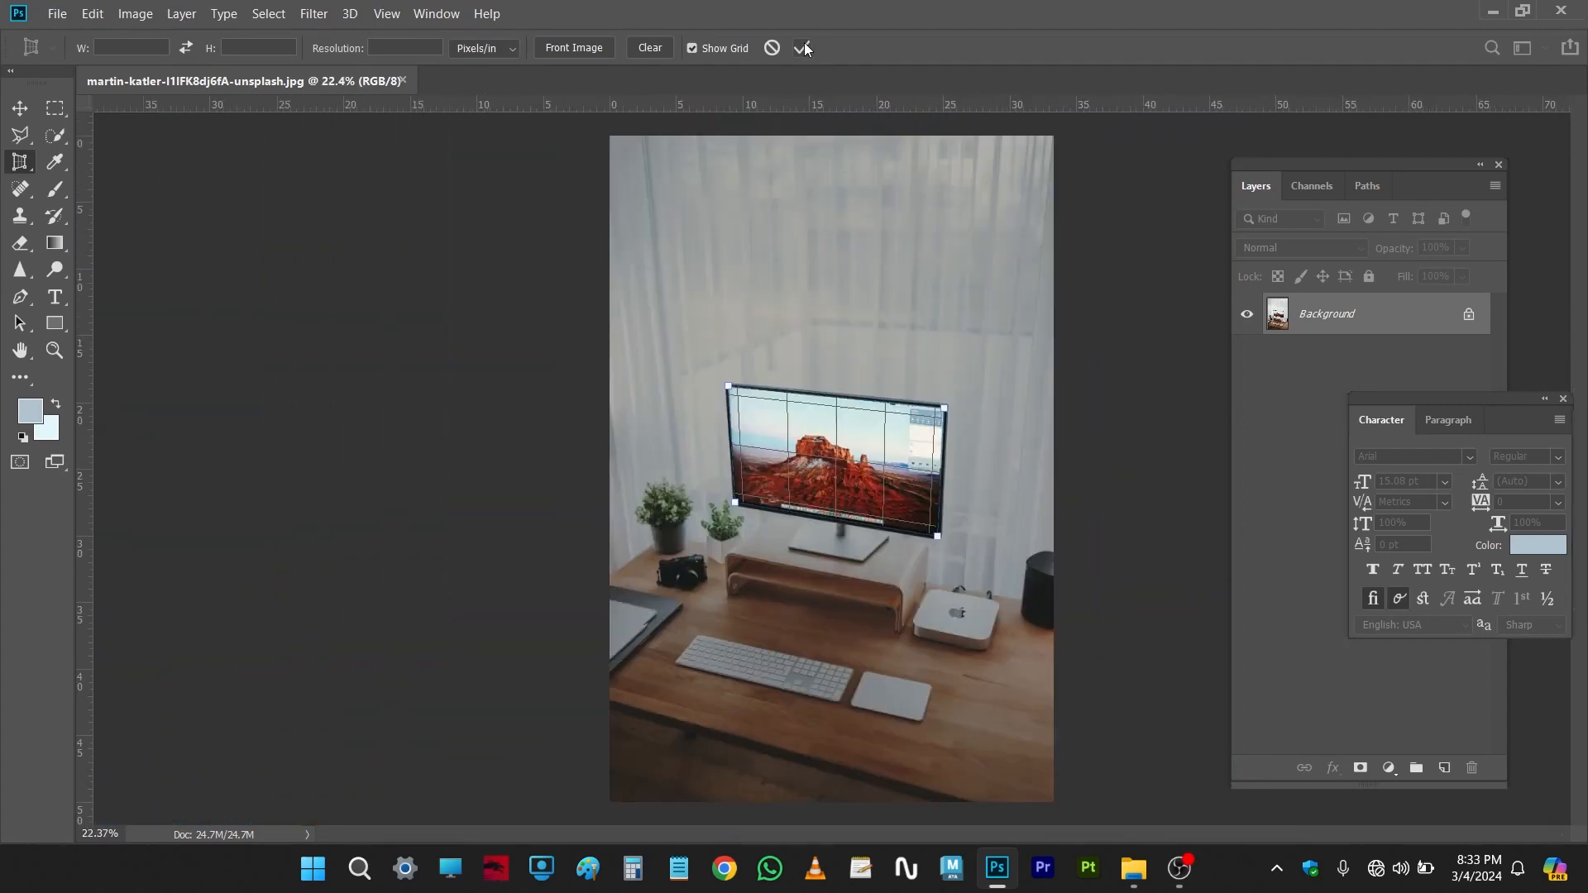
click(802, 47)
Step: Undo the monitor perspective crop
scroll(944, 497, up, 5)
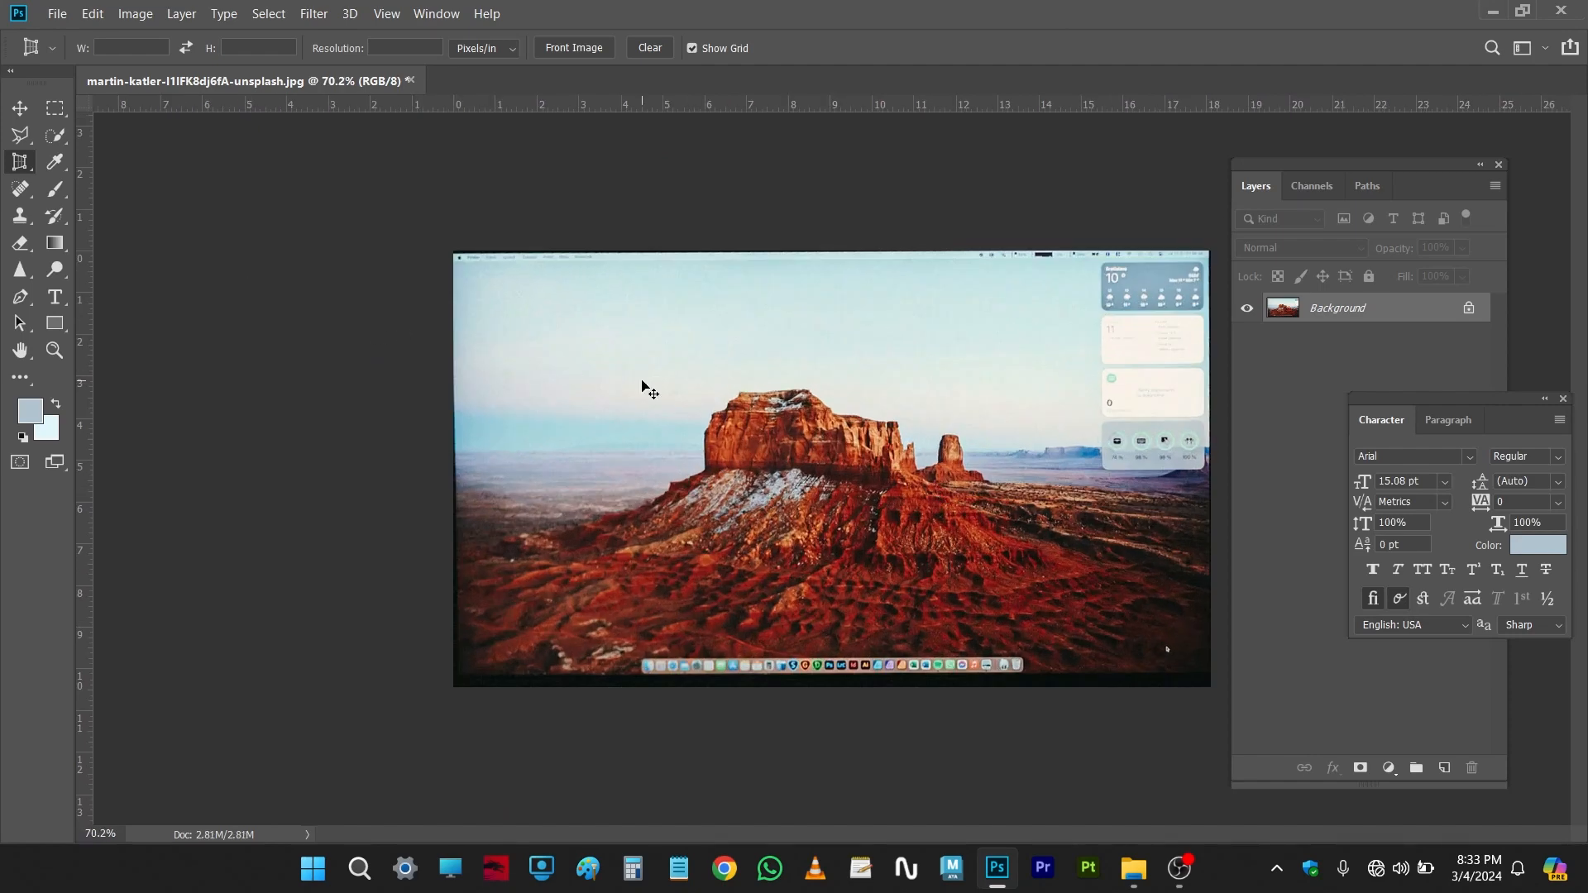
key(ctrl+z)
scroll(936, 511, down, 3)
scroll(1129, 718, up, 5)
Step: Perspective-crop the keyboard by marking its four corners, nudge the crop area, and commit
drag(1096, 728, 876, 509)
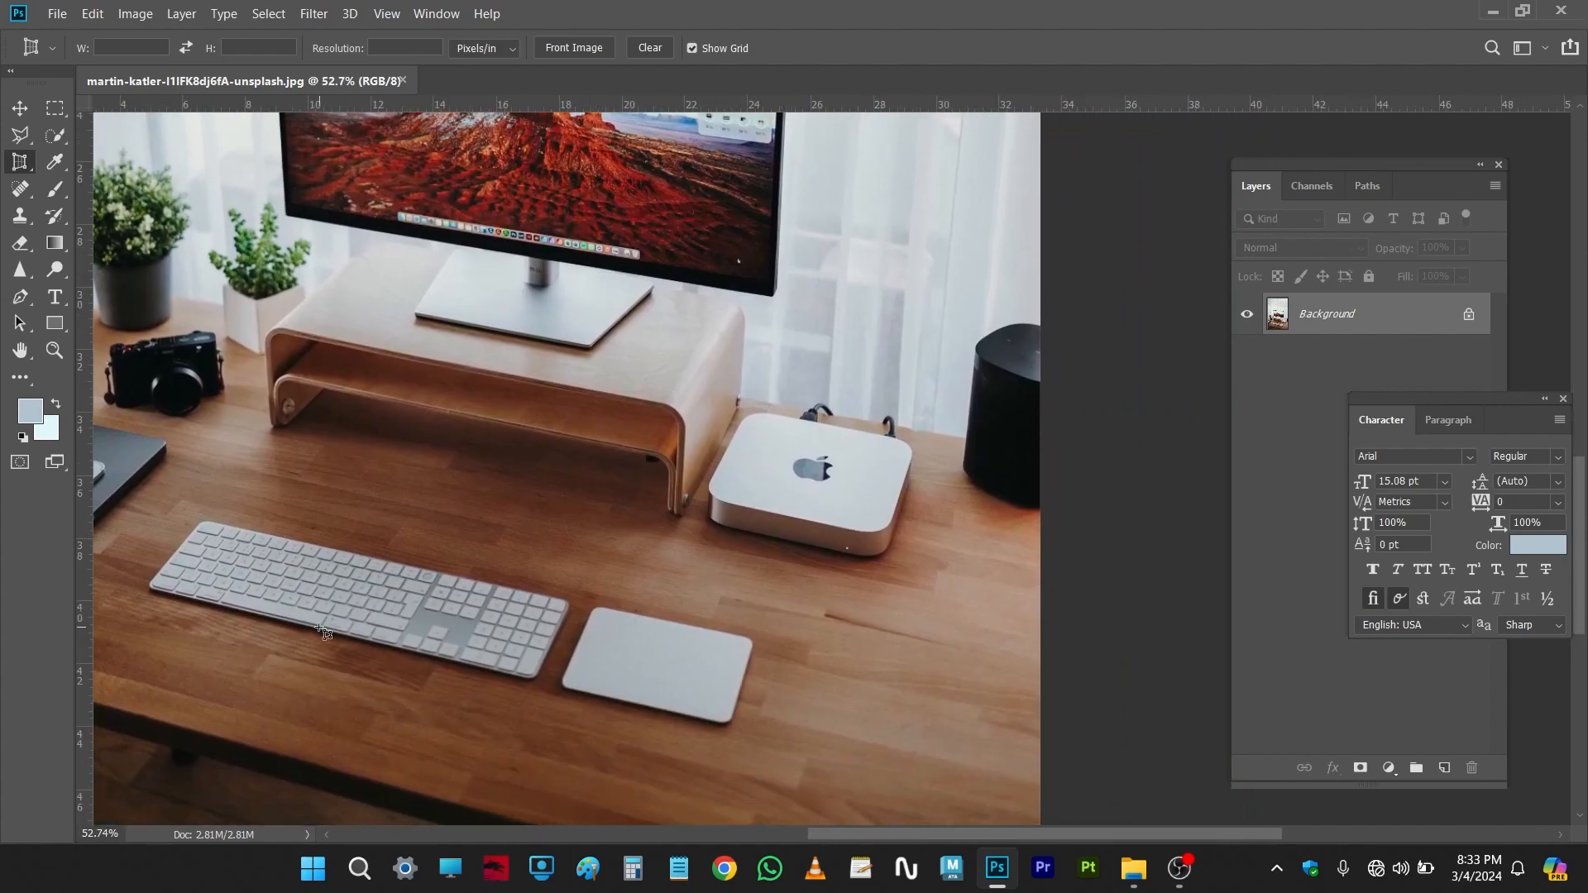
scroll(354, 608, up, 5)
drag(388, 618, 610, 491)
scroll(552, 530, up, 2)
right_click(20, 162)
click(97, 182)
drag(401, 358, 420, 331)
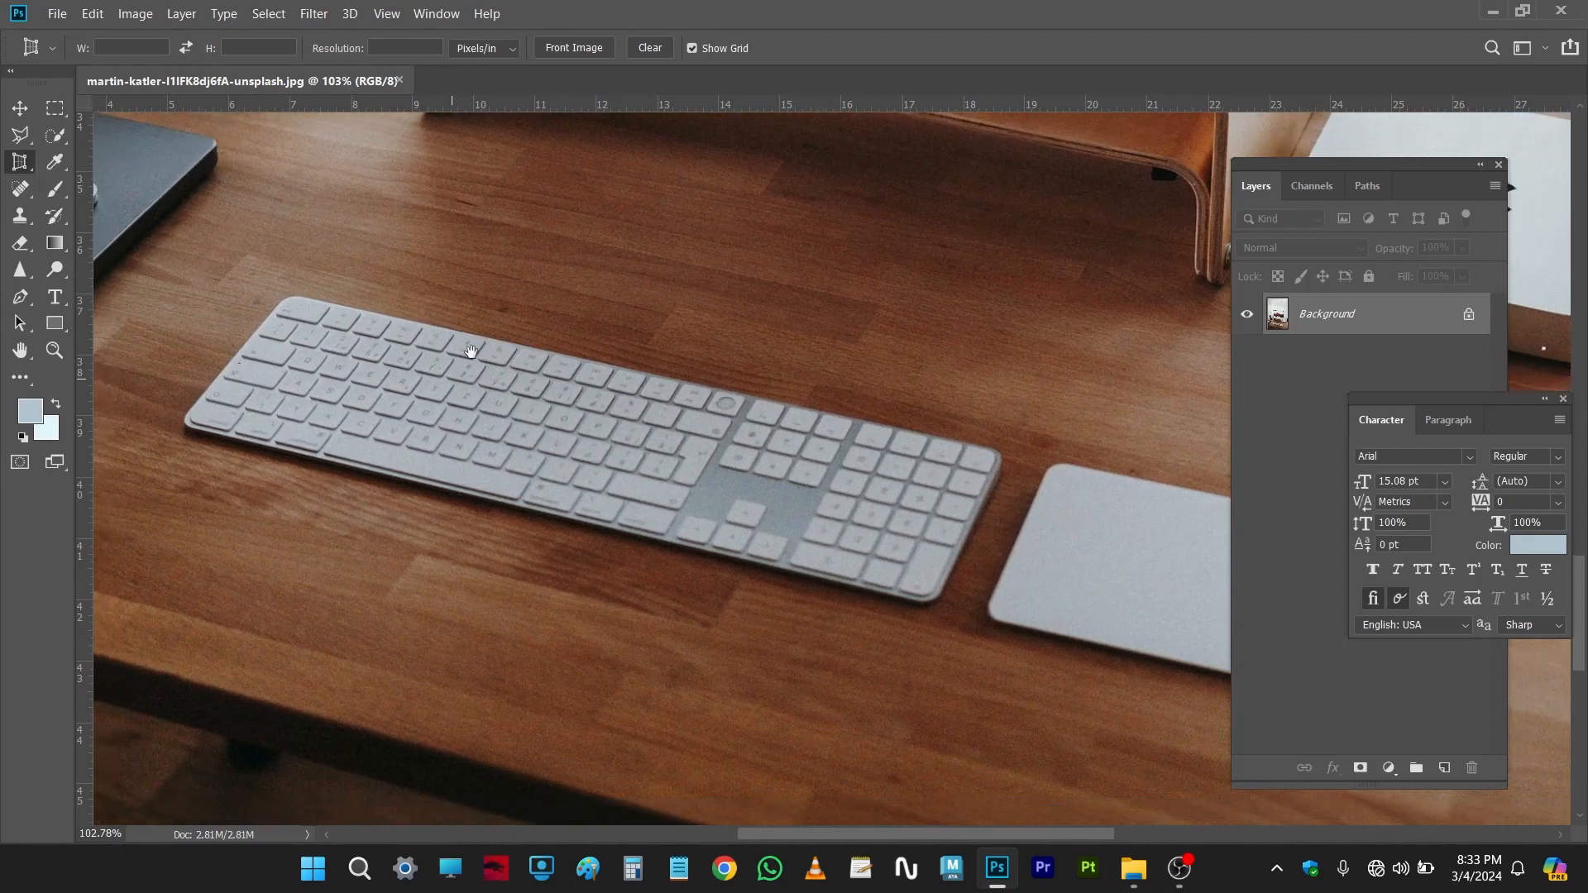
click(291, 297)
click(997, 454)
click(923, 600)
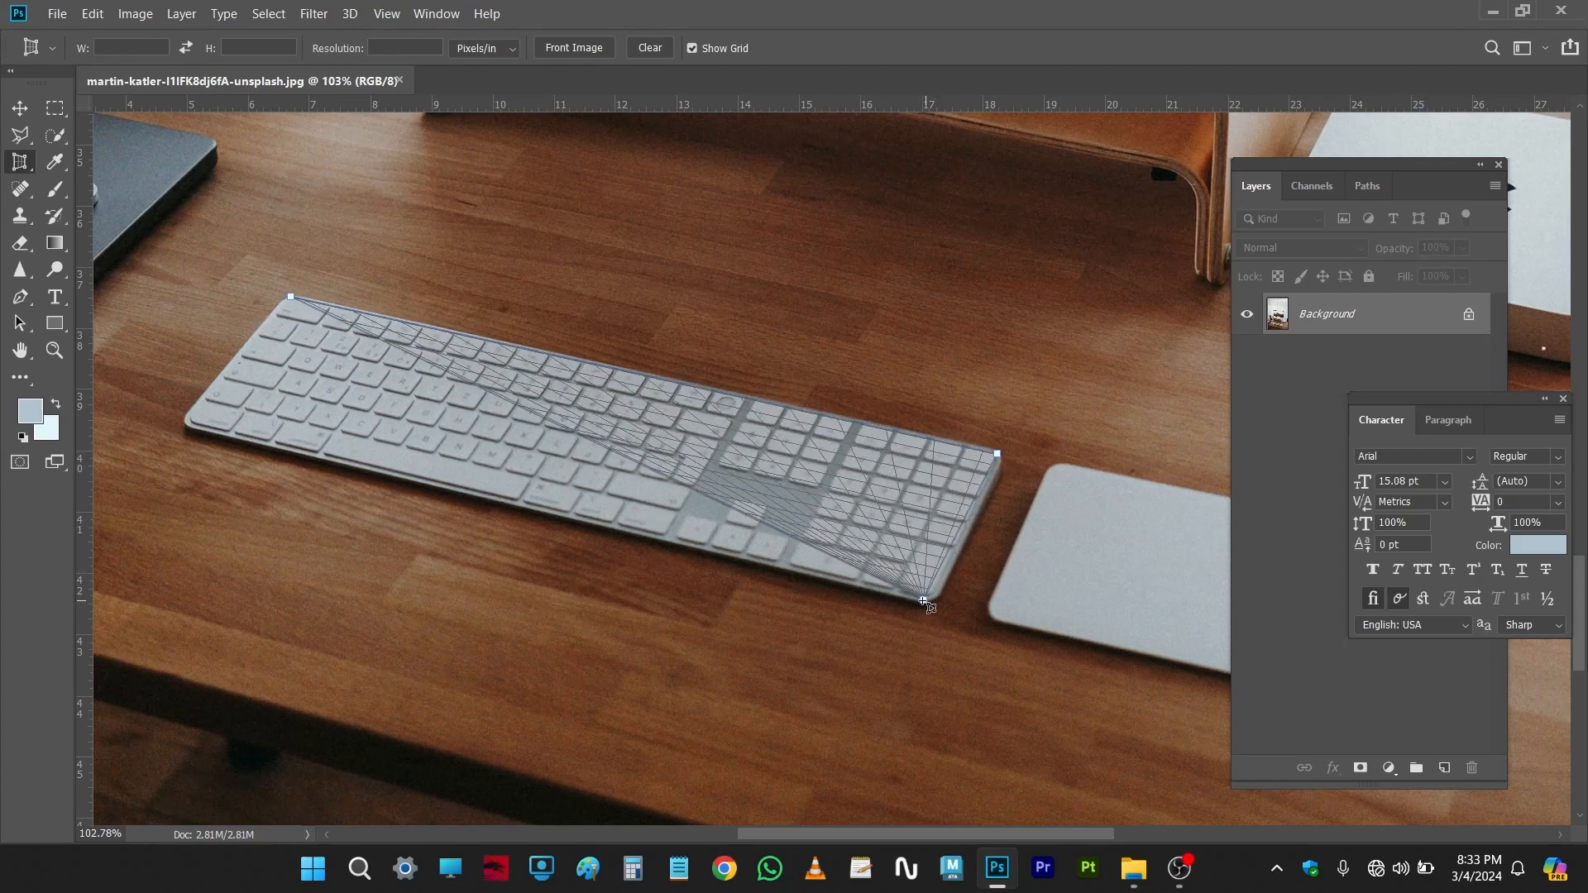
click(186, 425)
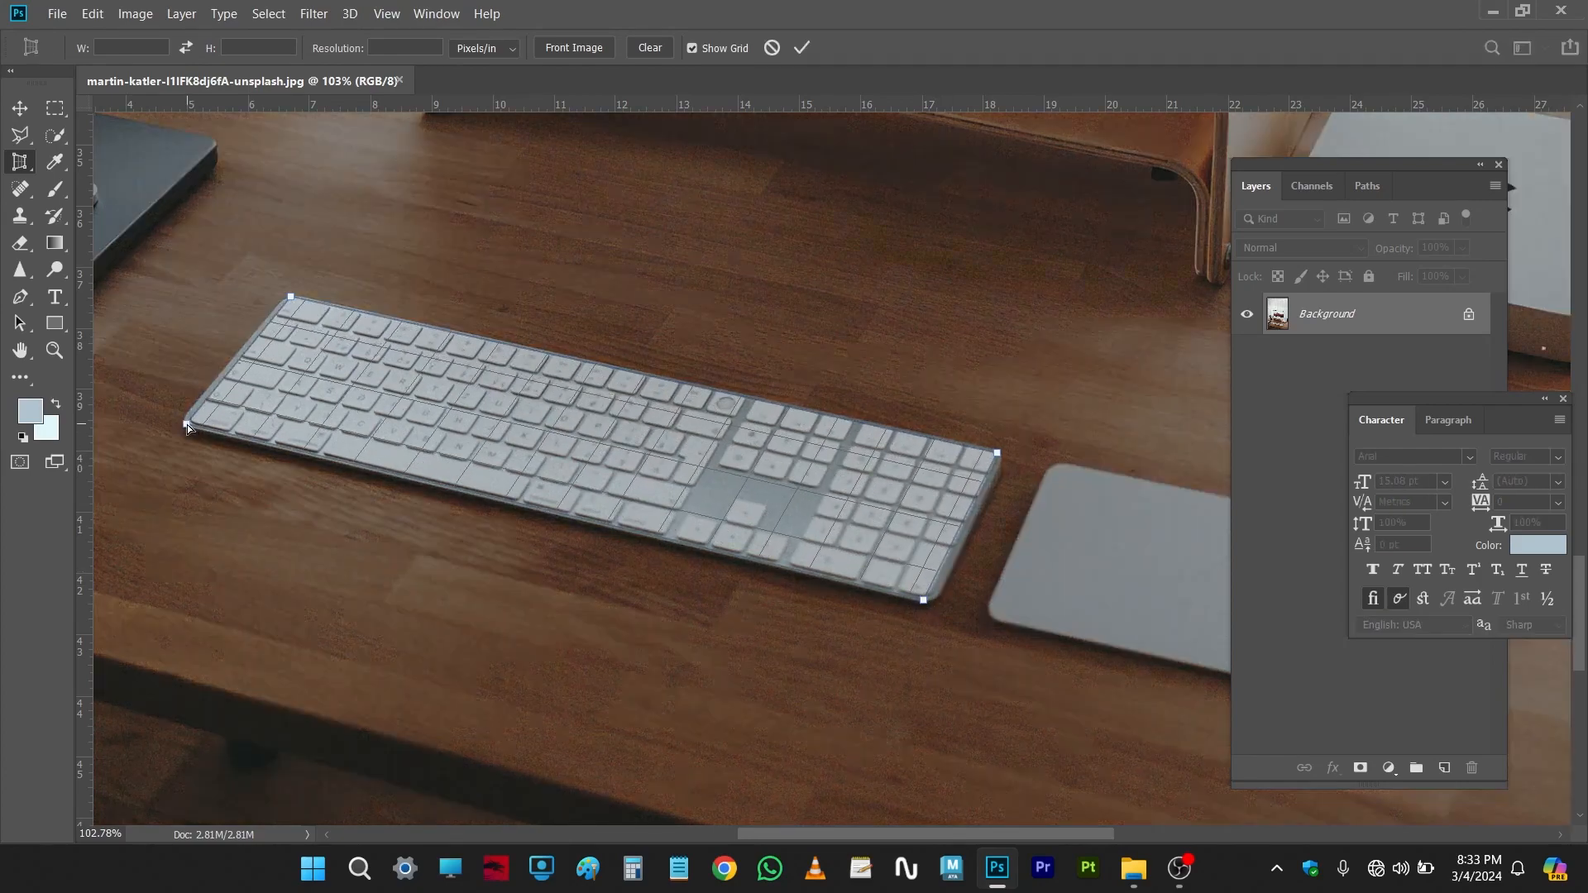
mouse_move(548, 441)
mouse_down()
mouse_move(534, 429)
mouse_move(559, 442)
mouse_up()
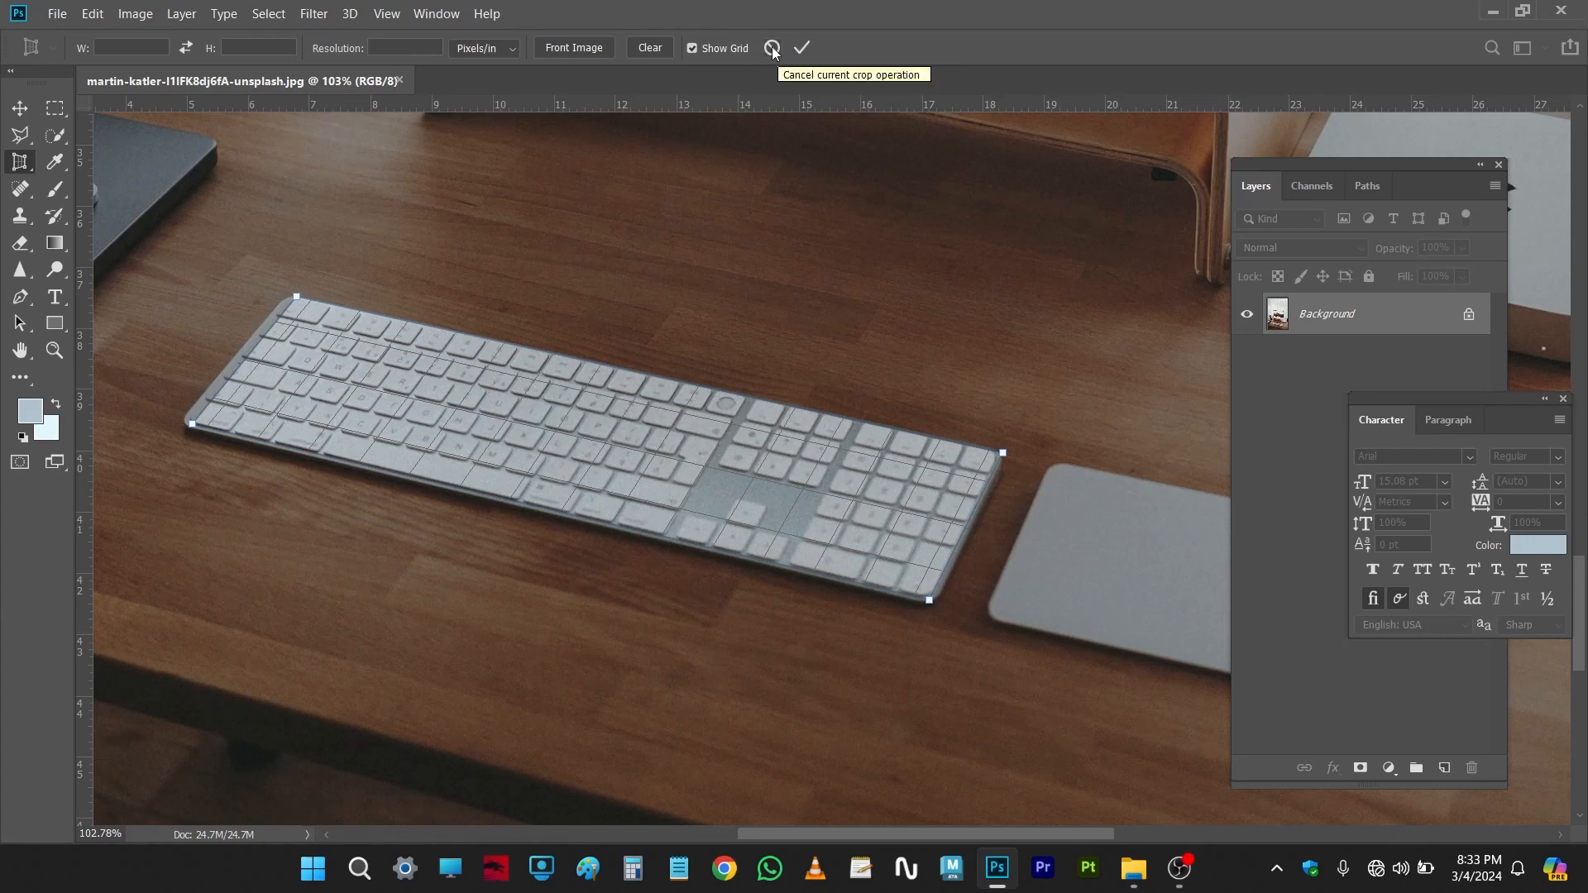
click(802, 47)
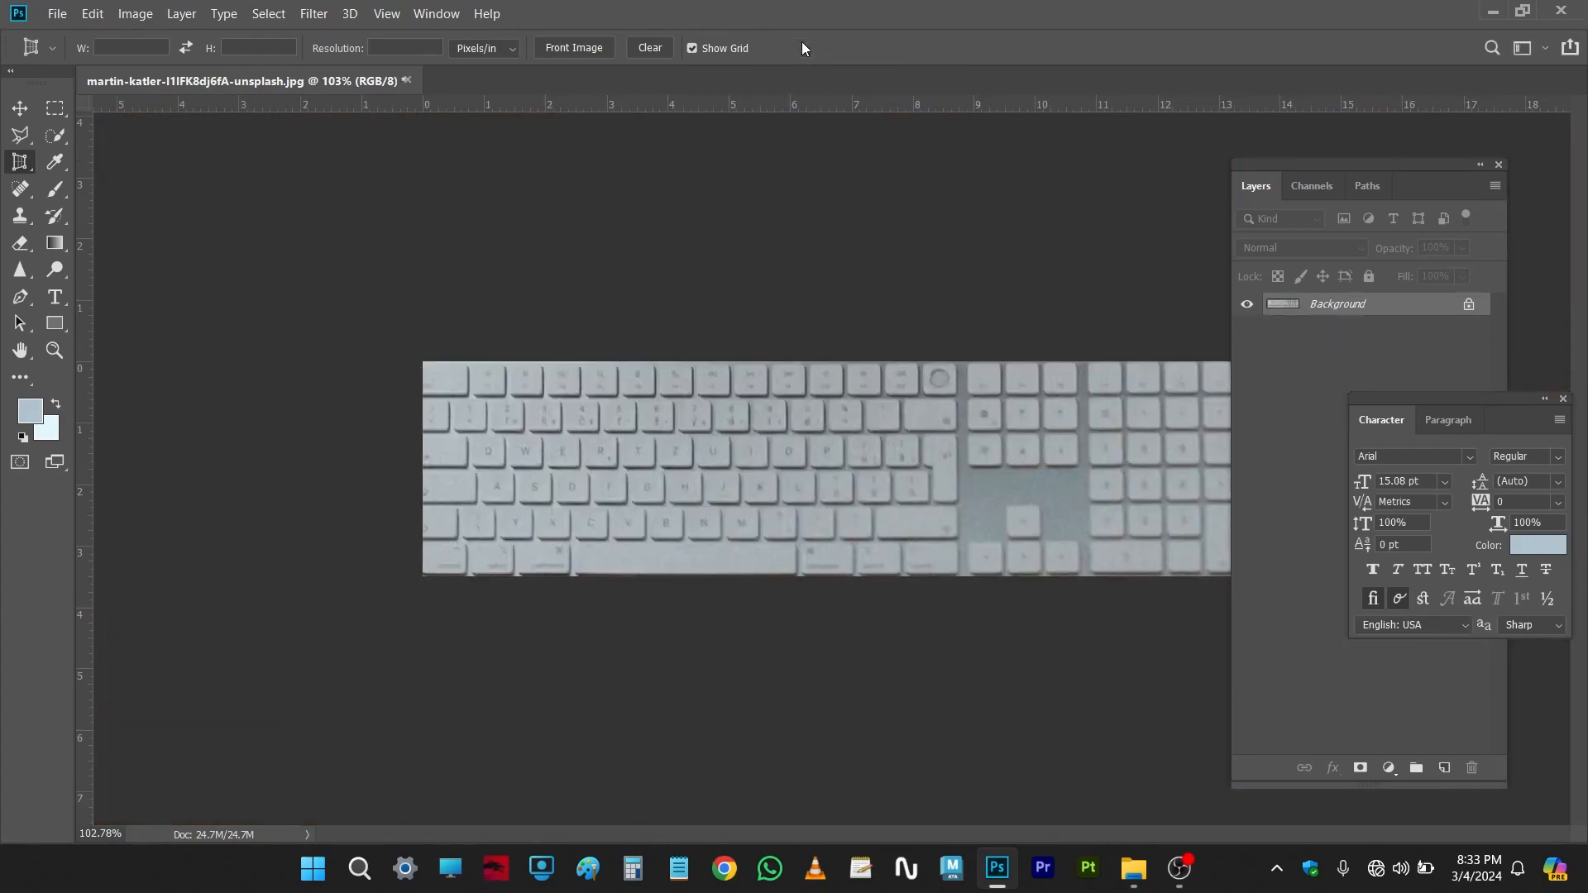
Step: Undo the keyboard perspective crop
scroll(1007, 538, up, 6)
scroll(1006, 538, down, 7)
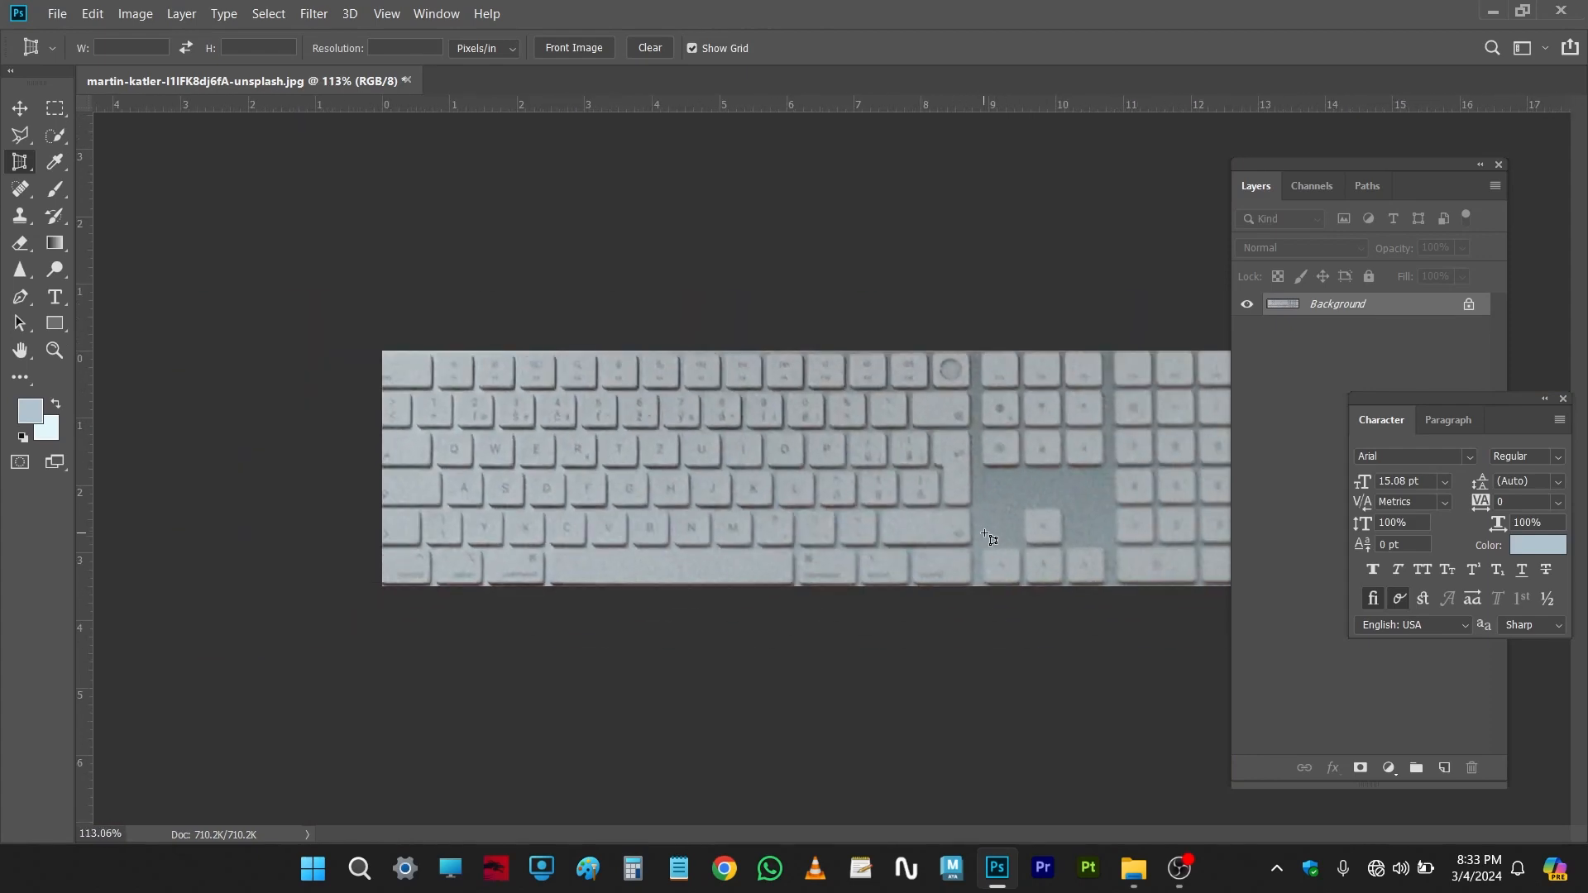
scroll(952, 475, up, 3)
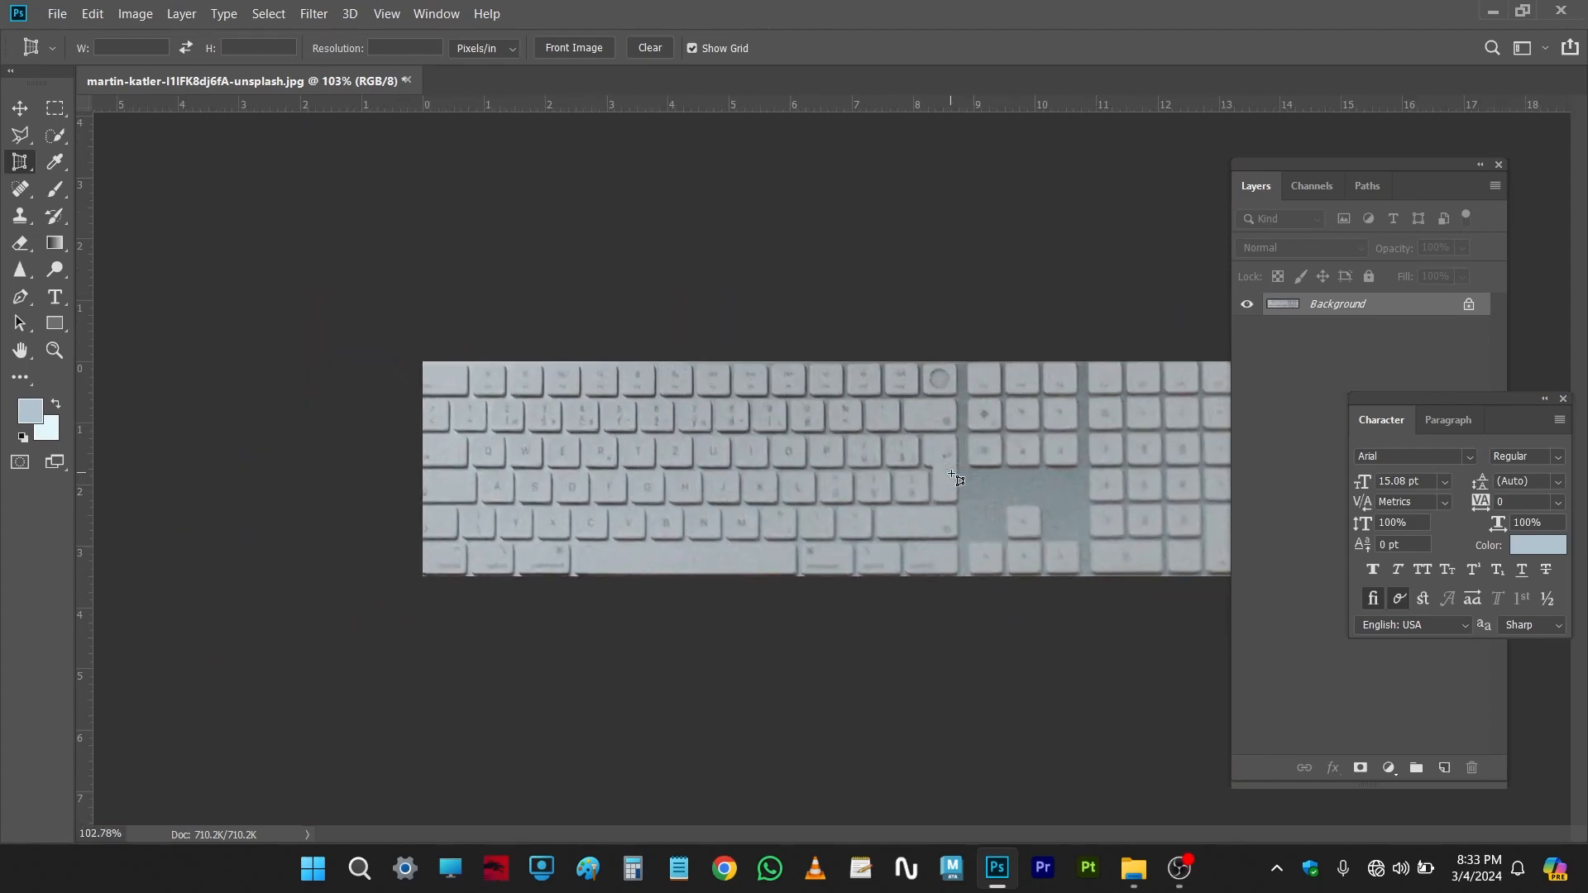
scroll(909, 446, down, 3)
key(ctrl+z)
scroll(878, 428, down, 4)
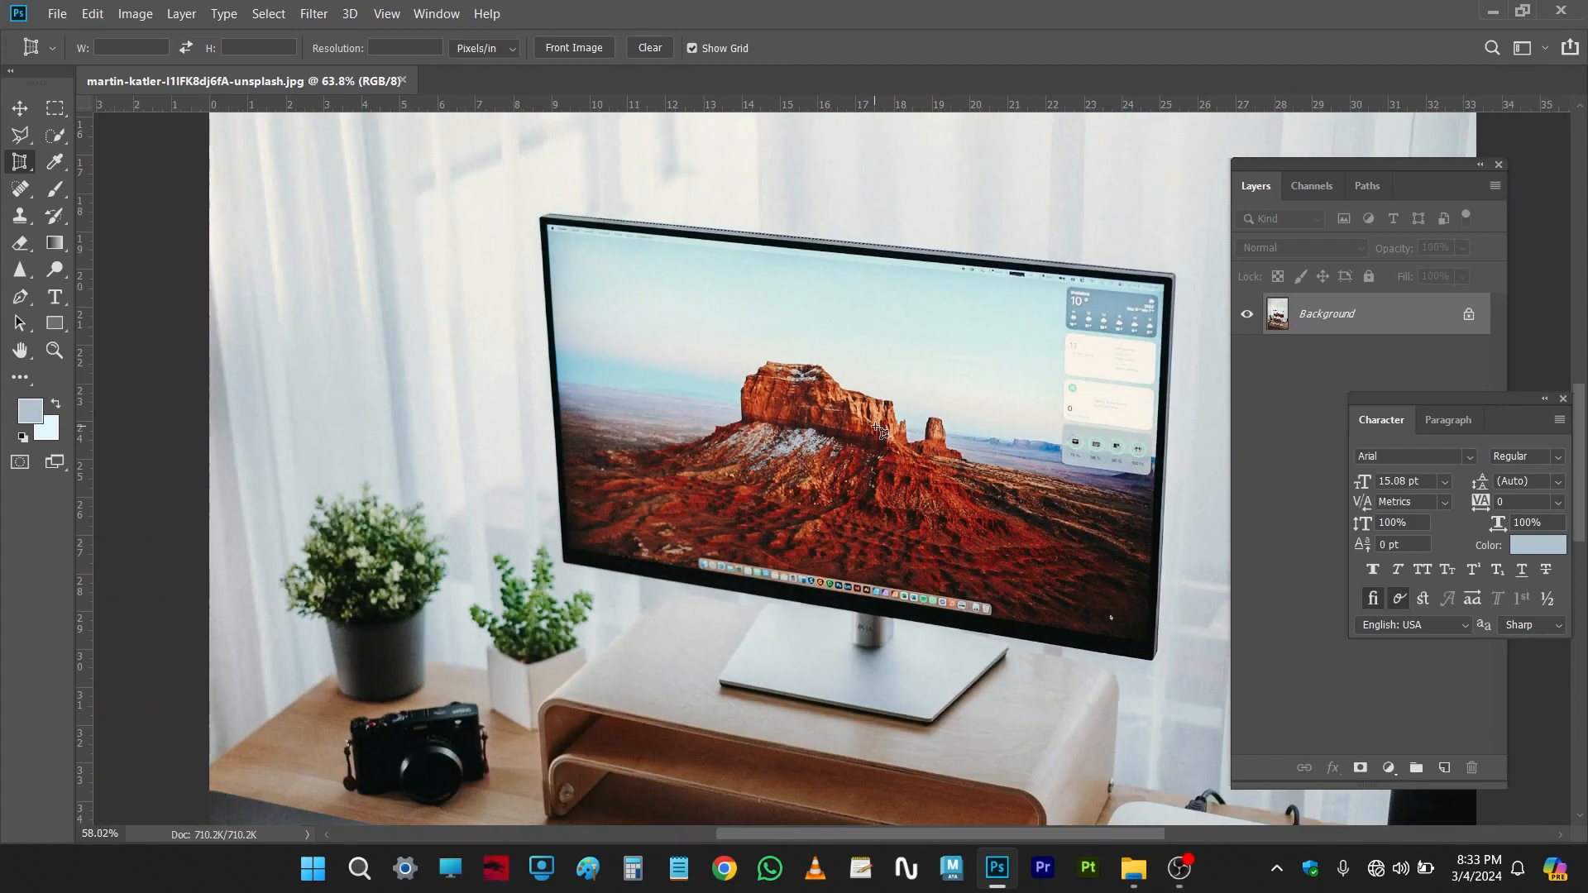
Step: Cycle between the Crop Tool and Perspective Crop Tool with the tool group shortcut
right_click(26, 169)
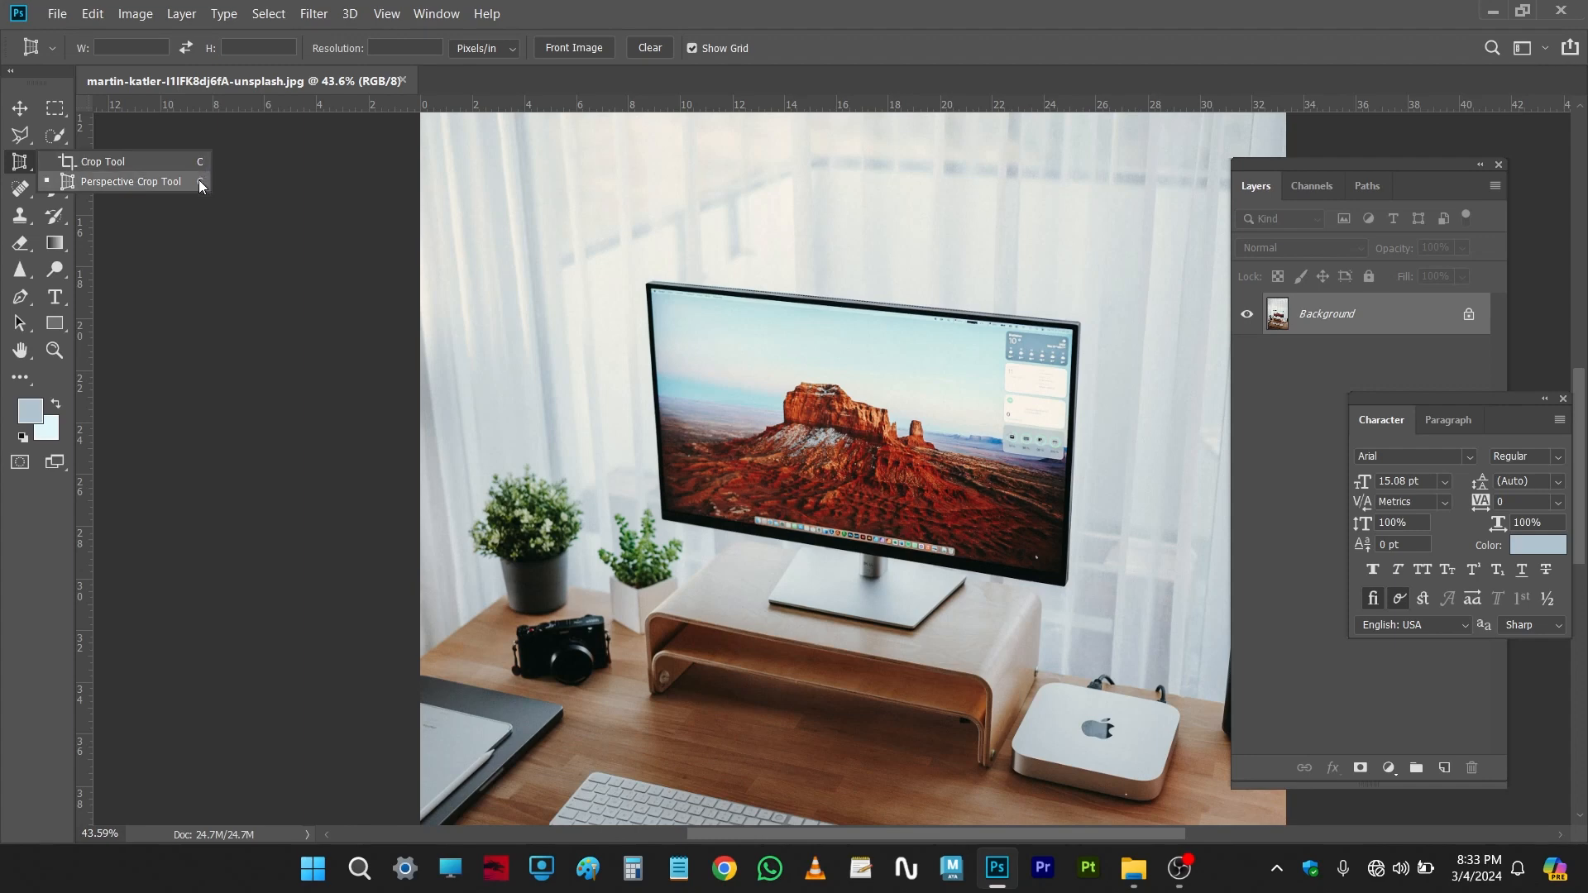
click(154, 163)
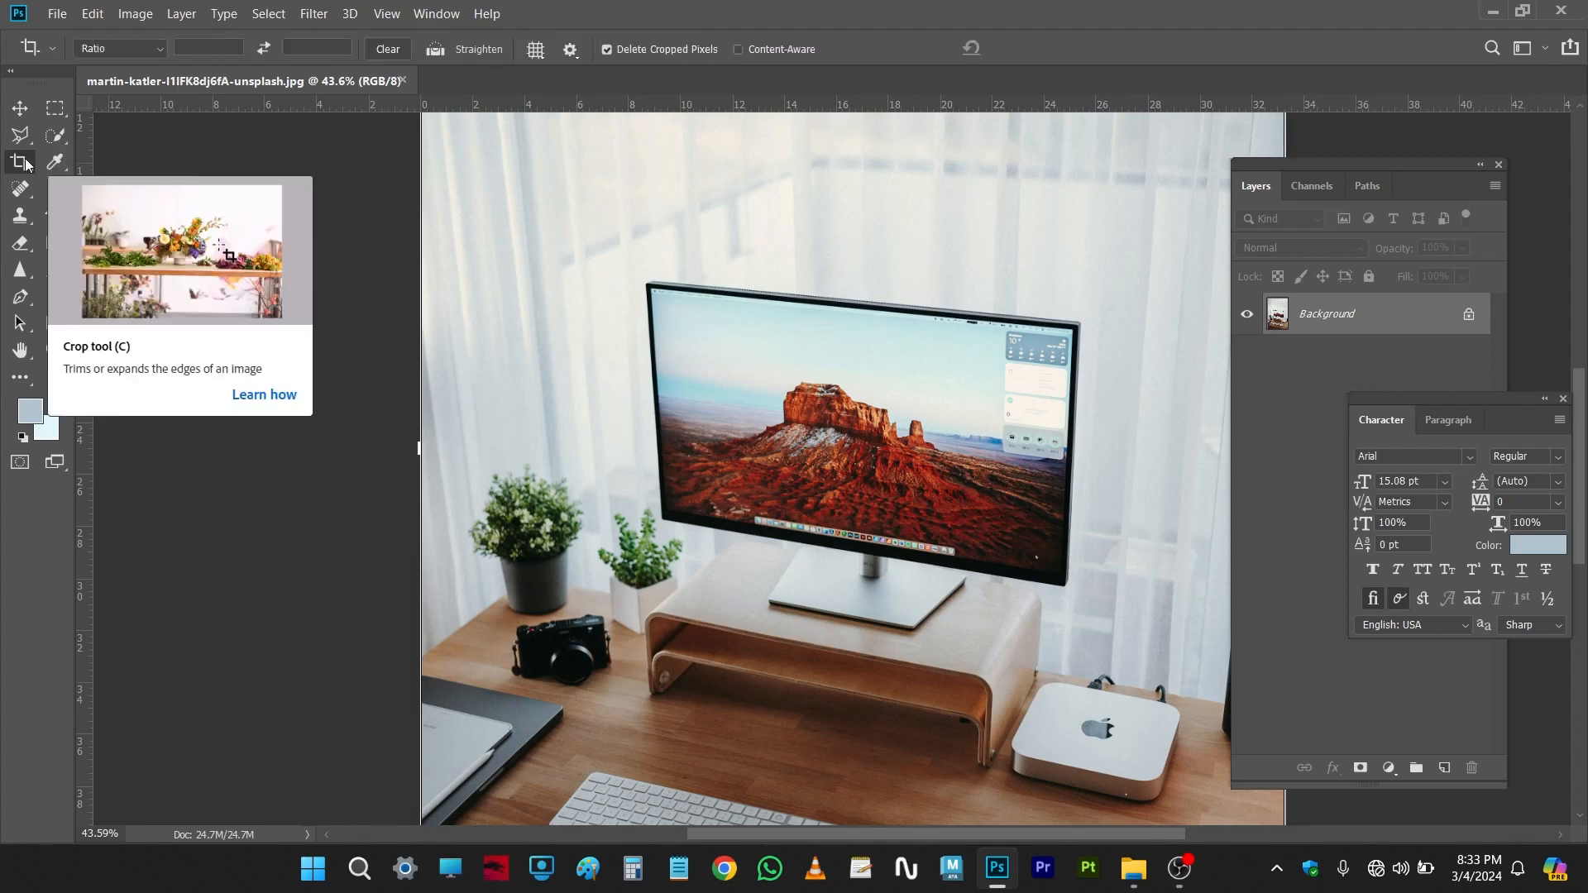
key(shift+c)
key(shift+c)
key(shift+c)
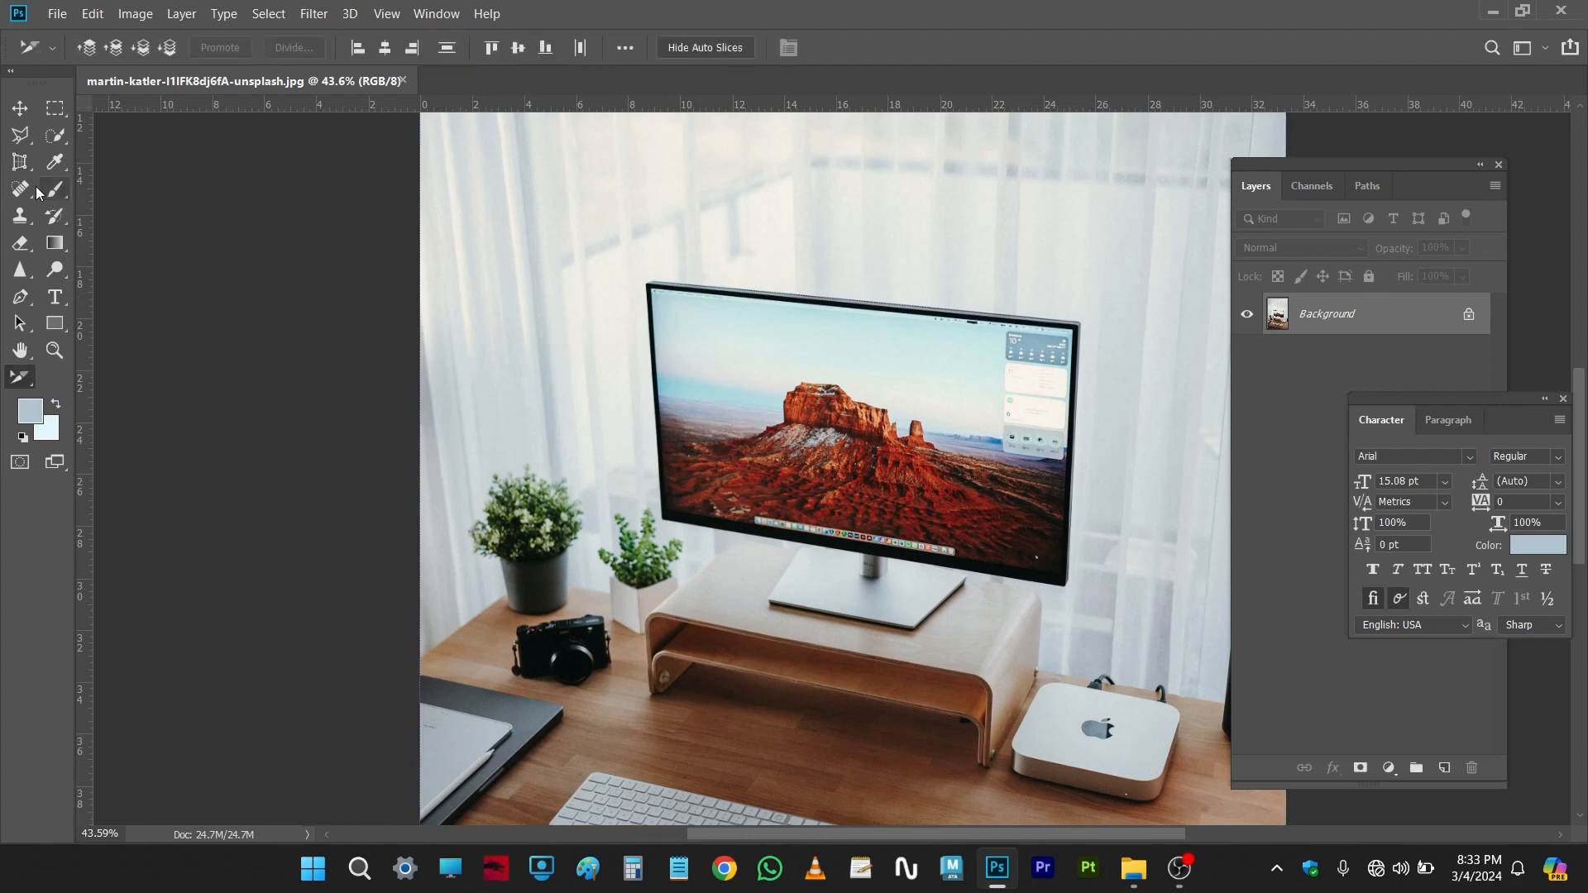
key(shift+c)
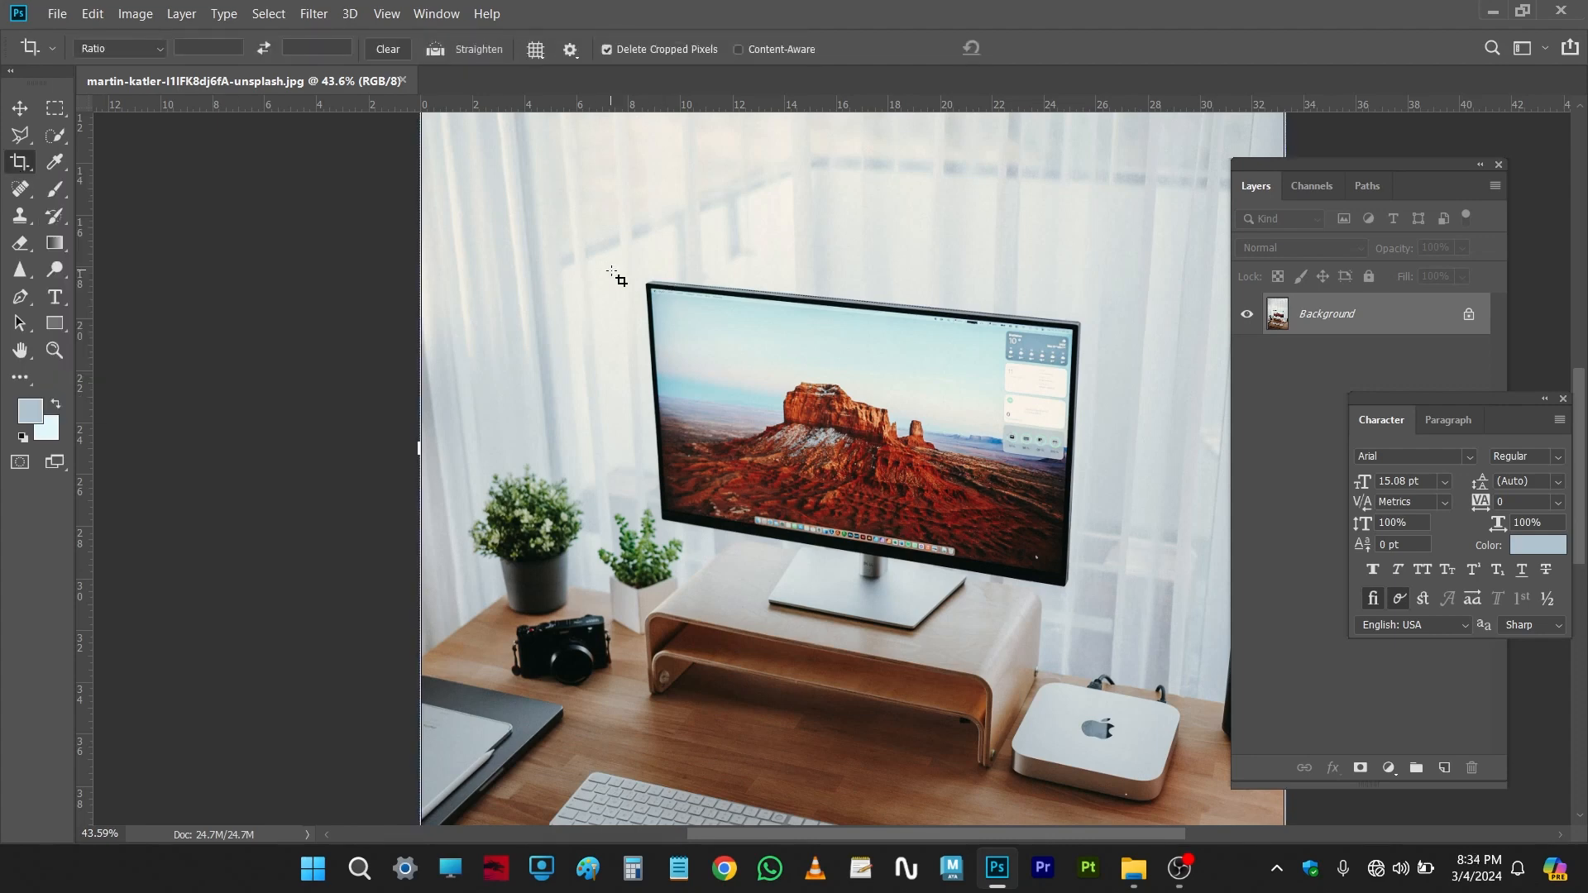
key(shift+c)
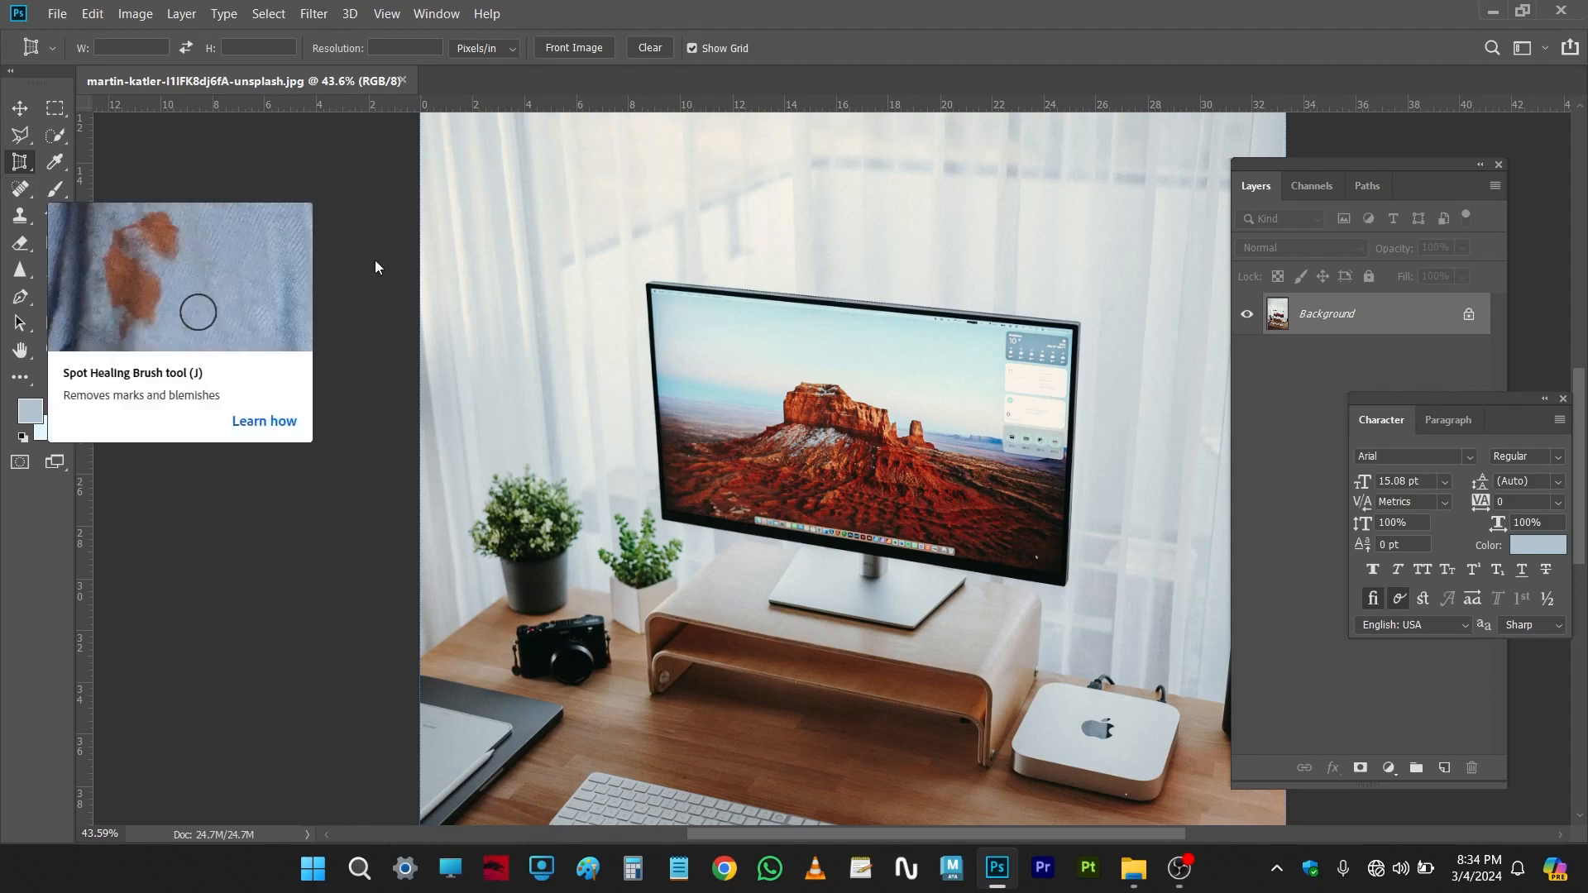
scroll(792, 320, down, 3)
Step: Start Perspective Warp and fit a layout plane's four corners to the monitor screen
click(96, 15)
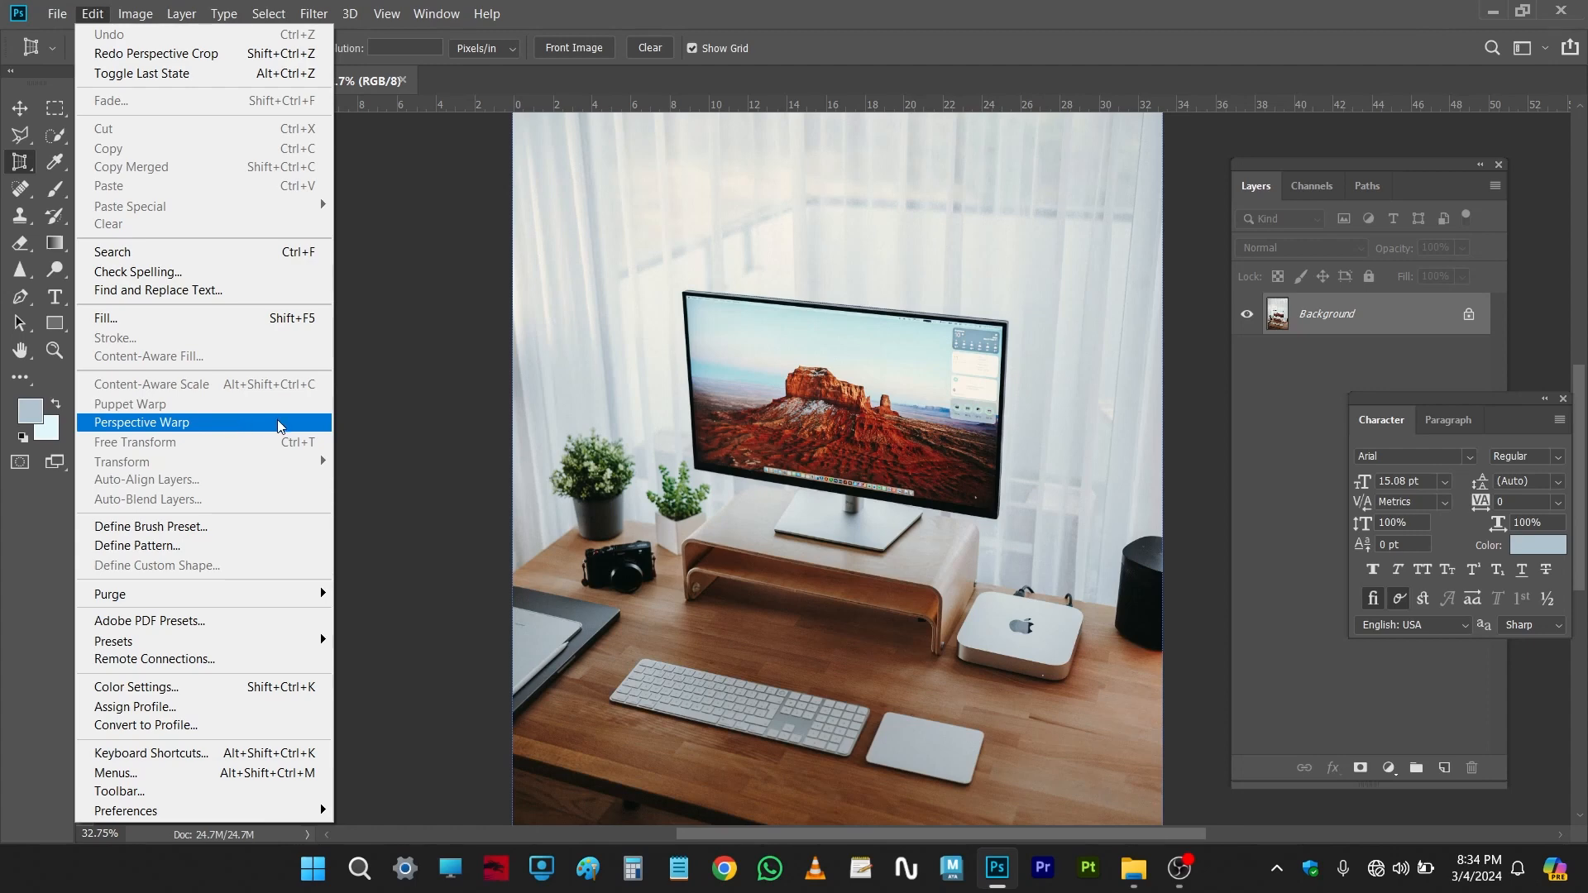
click(175, 422)
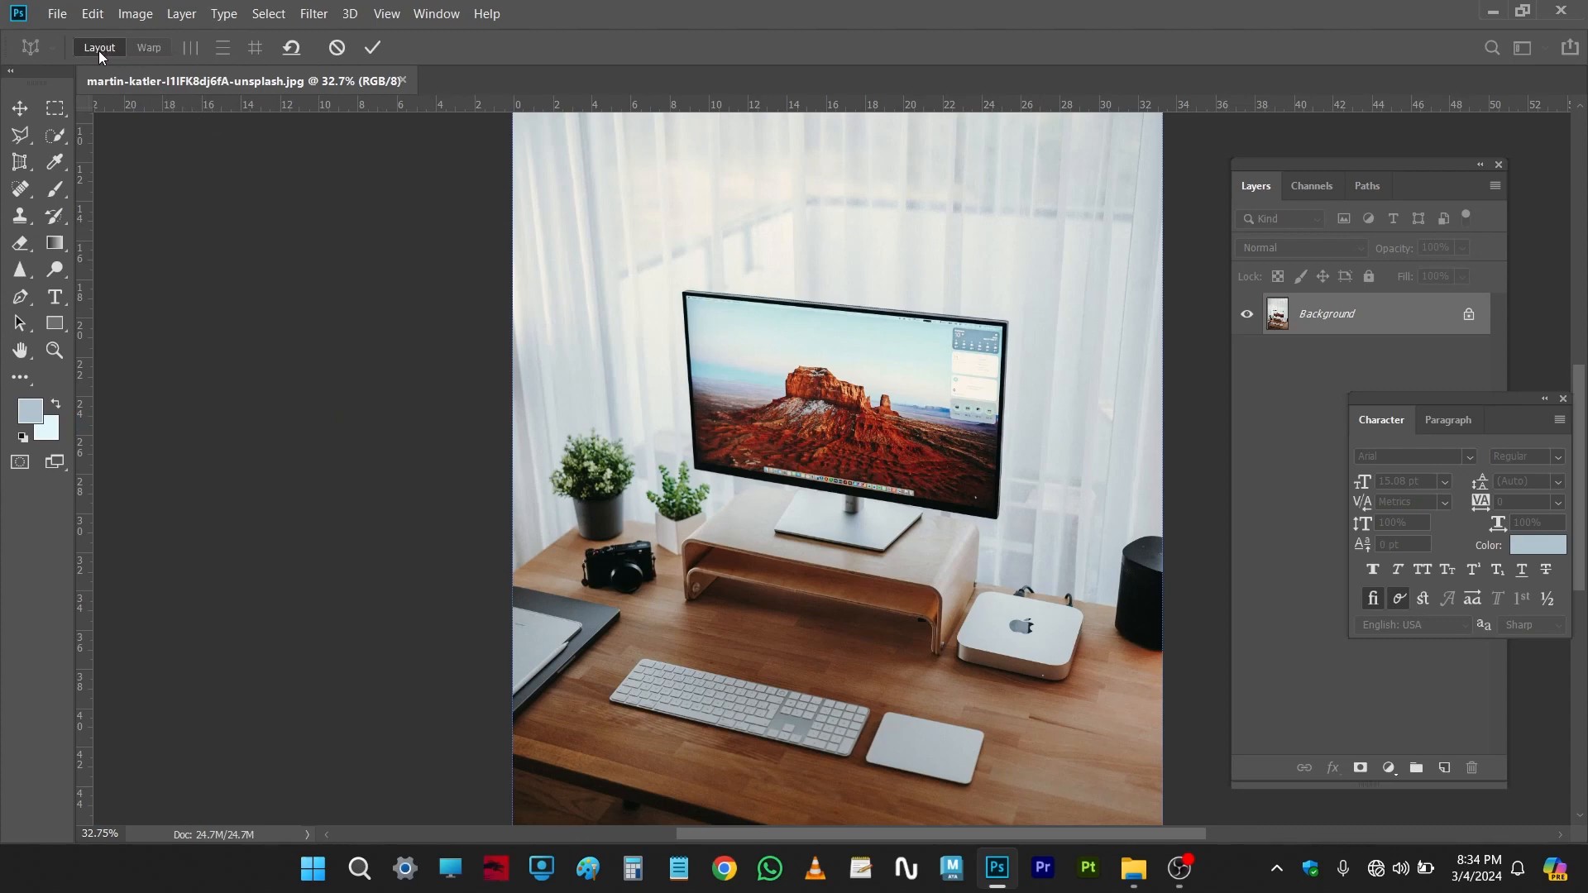
scroll(836, 331, up, 3)
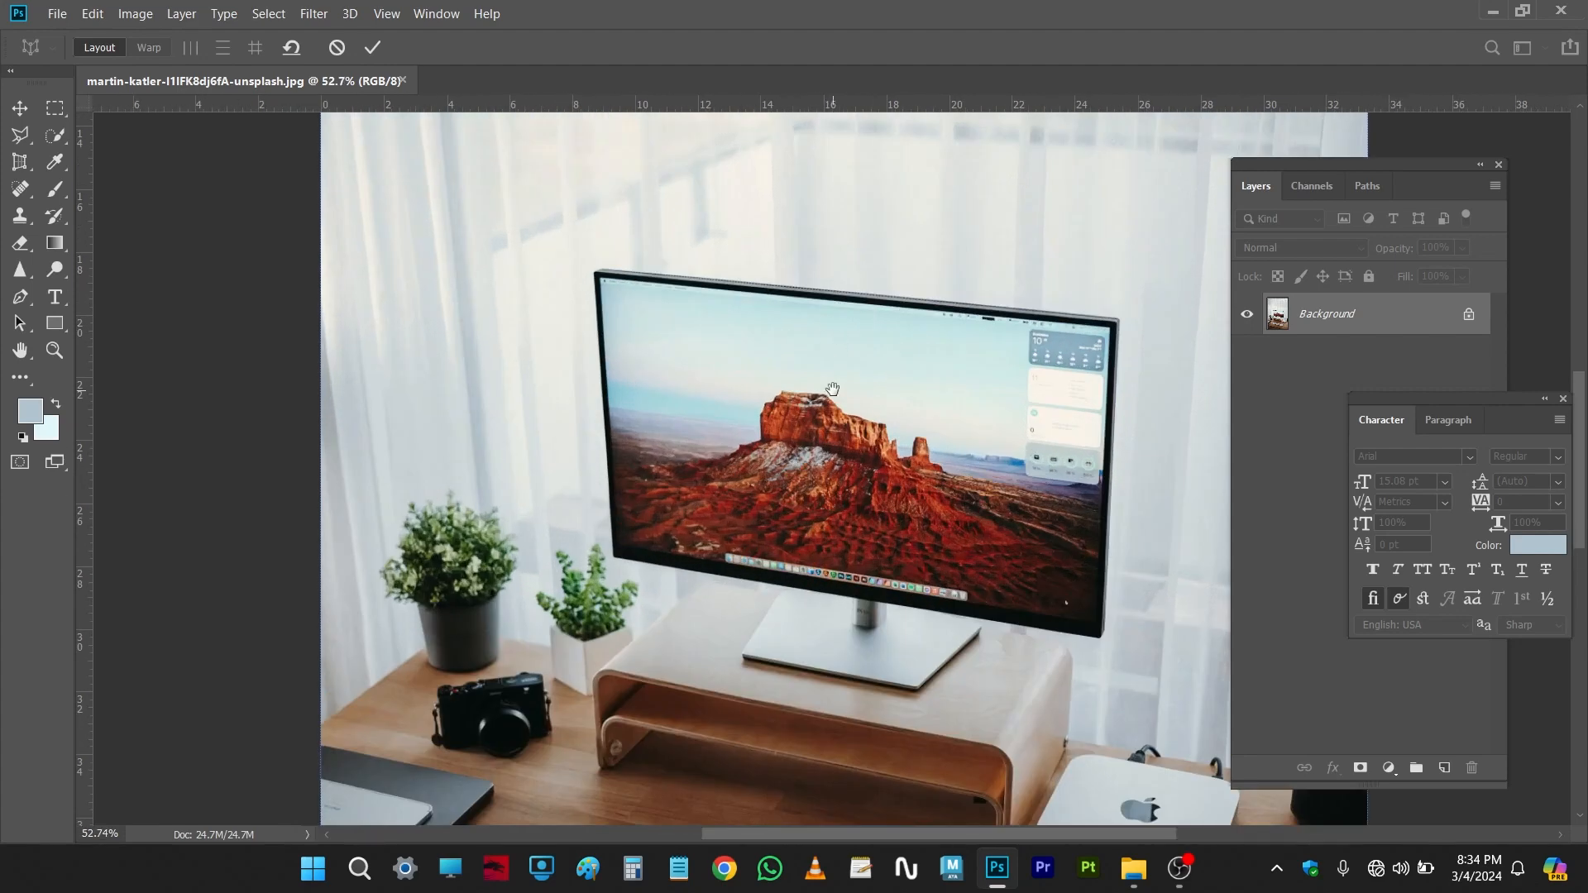
drag(831, 395, 588, 320)
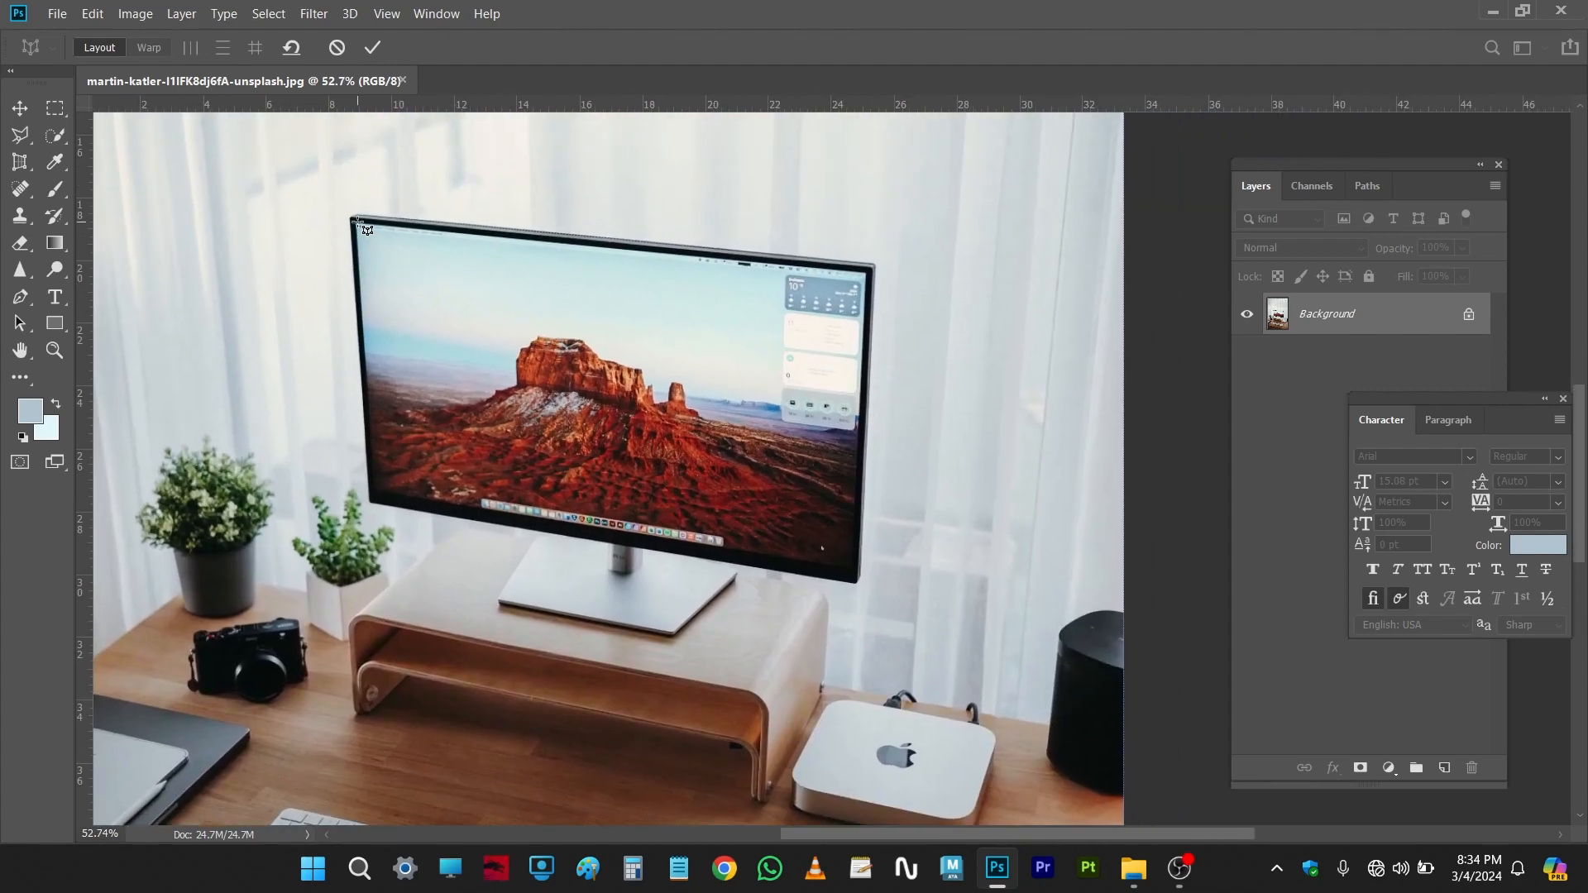
click(356, 221)
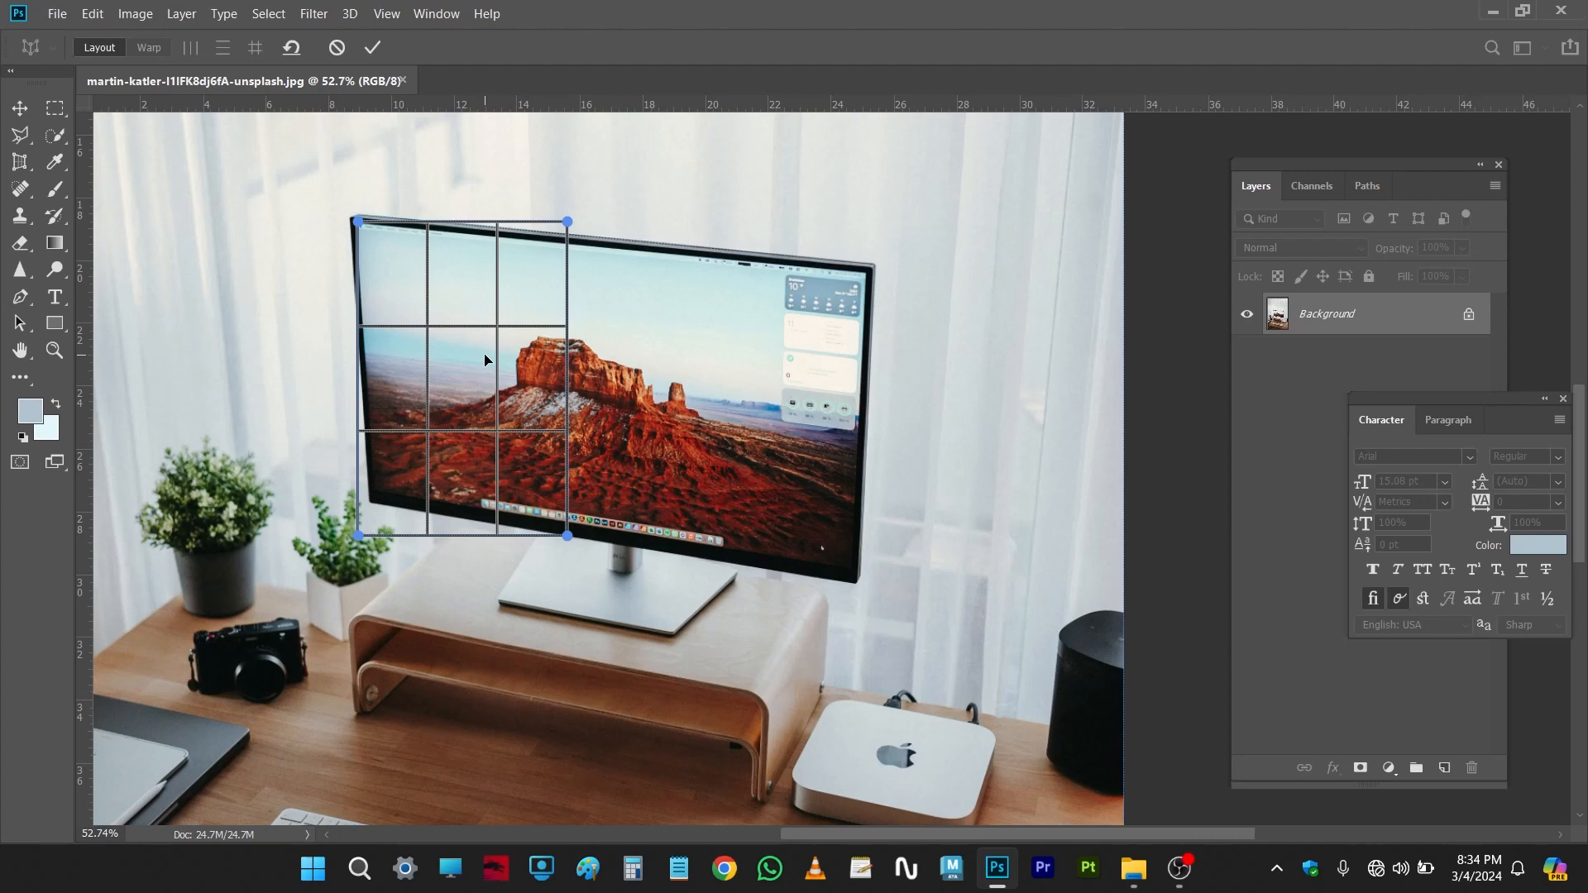
drag(357, 222, 357, 221)
drag(568, 222, 869, 278)
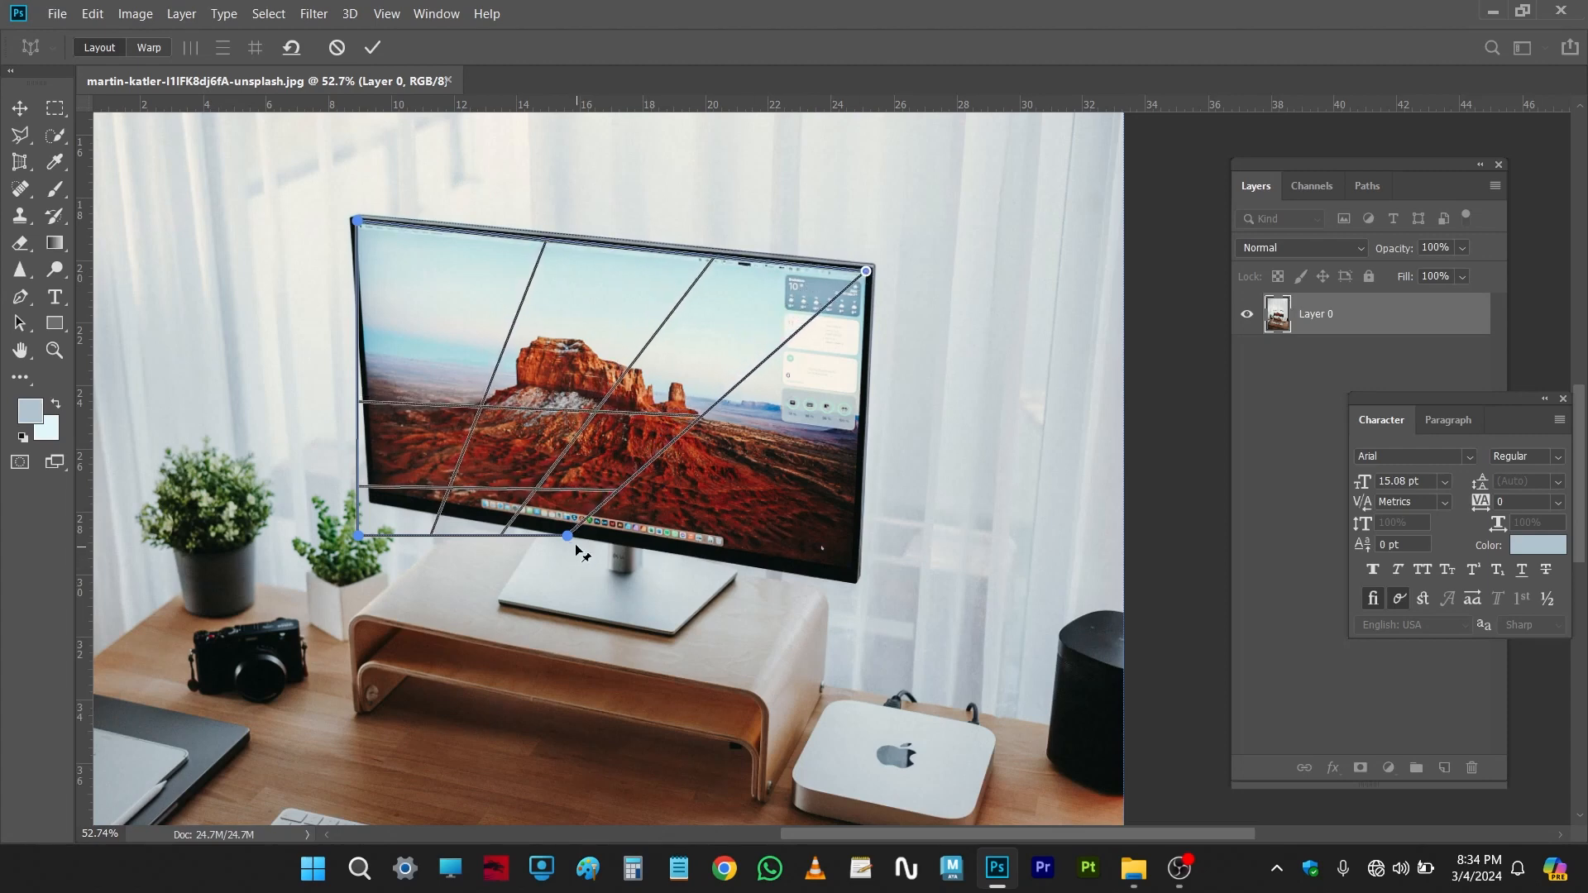
drag(567, 538, 852, 576)
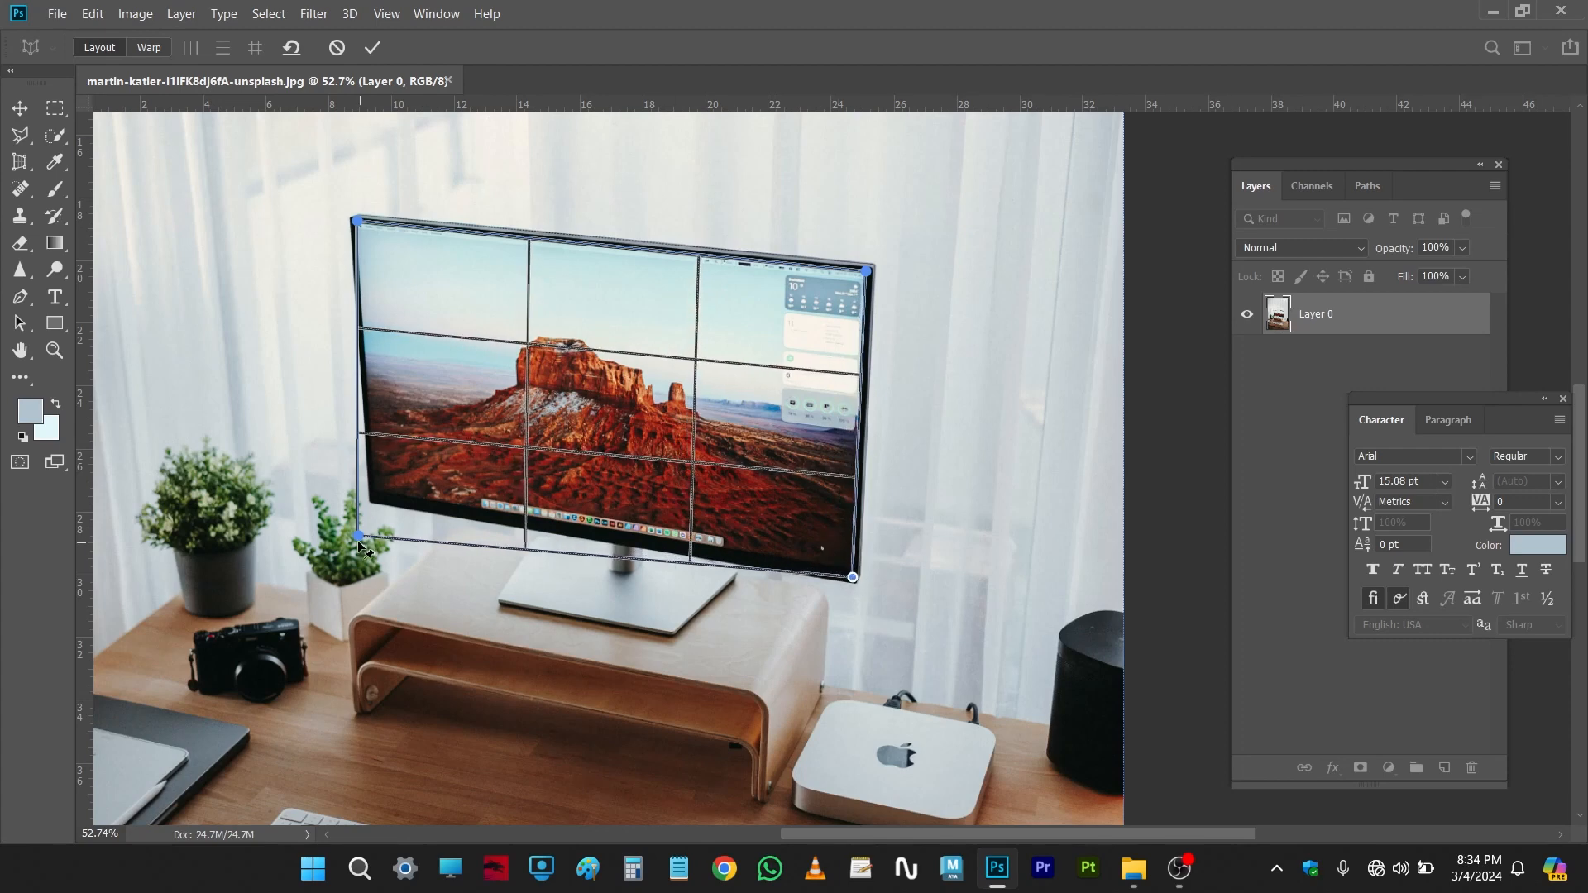
drag(359, 538, 372, 496)
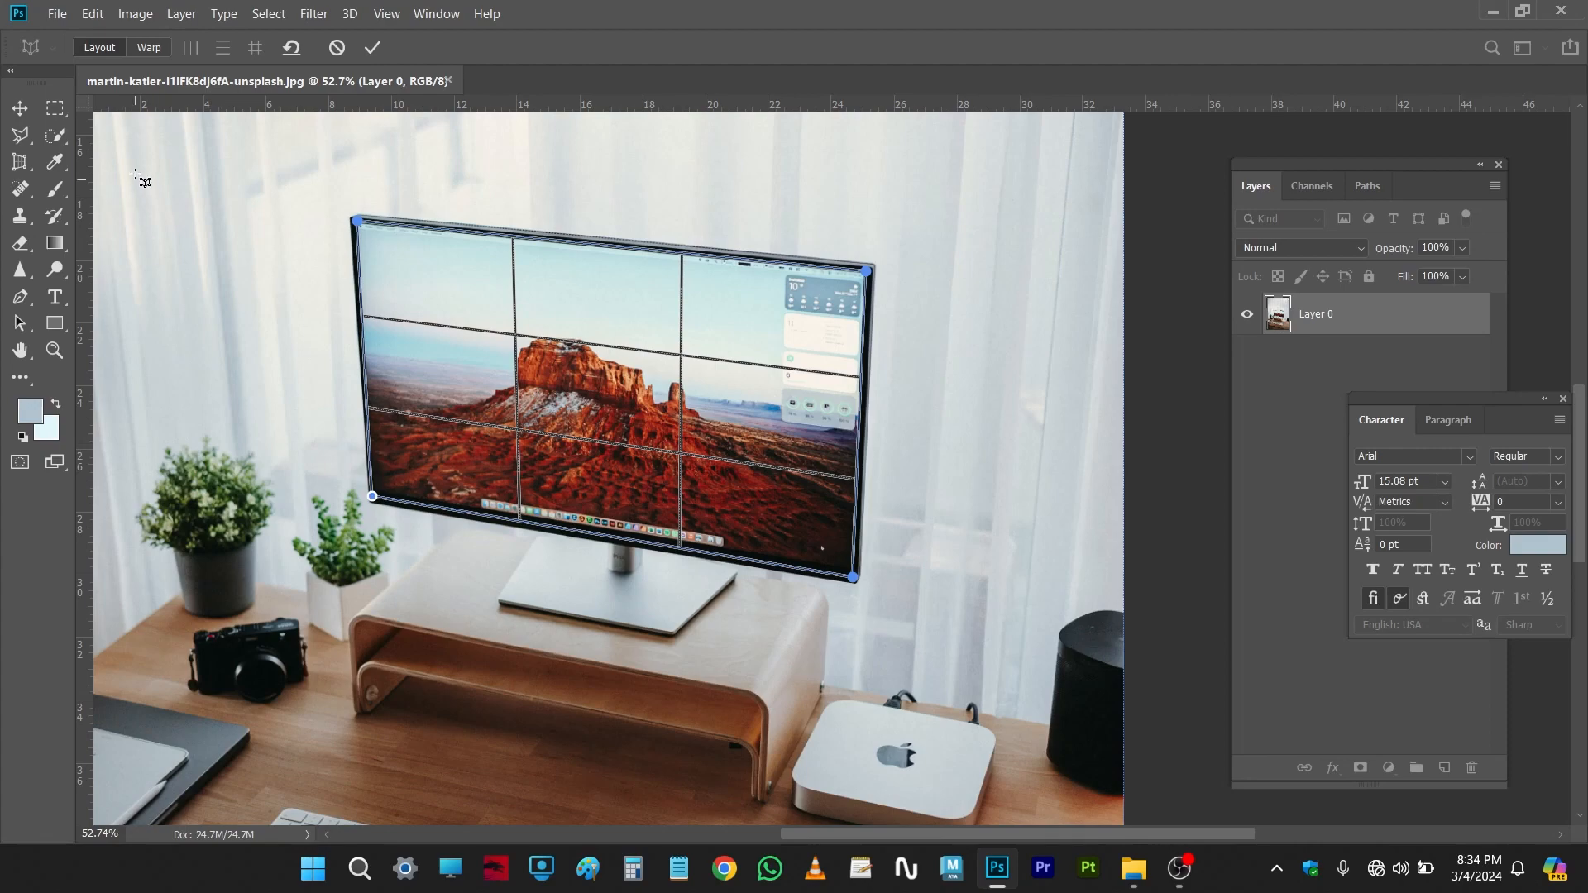
Step: Switch the Perspective Warp to Warp mode and move the corner pins to straighten the monitor screen
scroll(906, 414, down, 3)
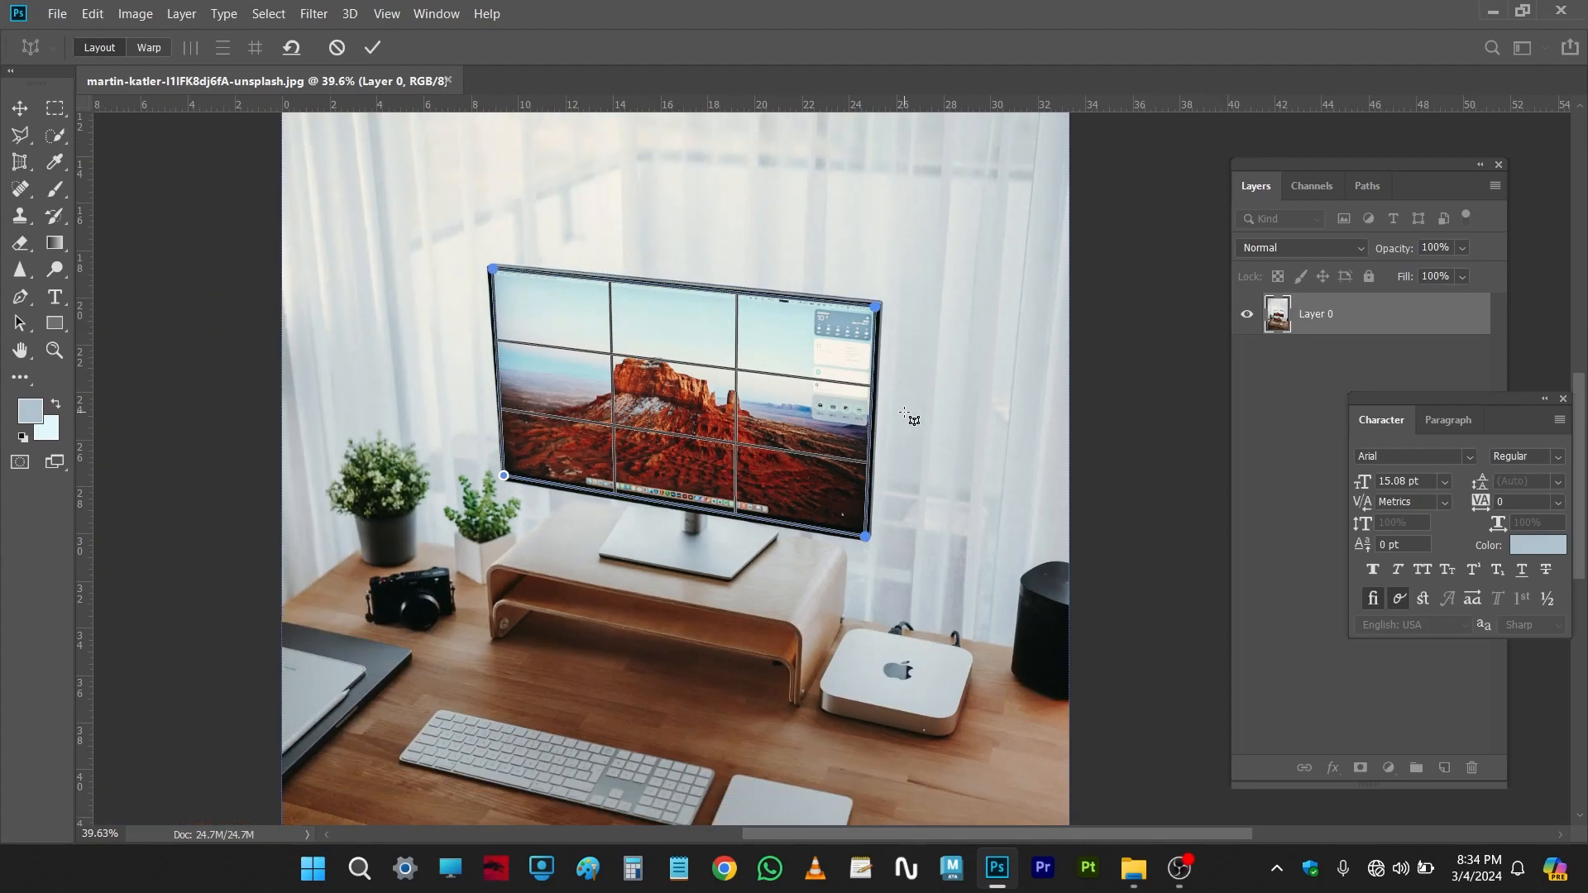
scroll(906, 414, up, 3)
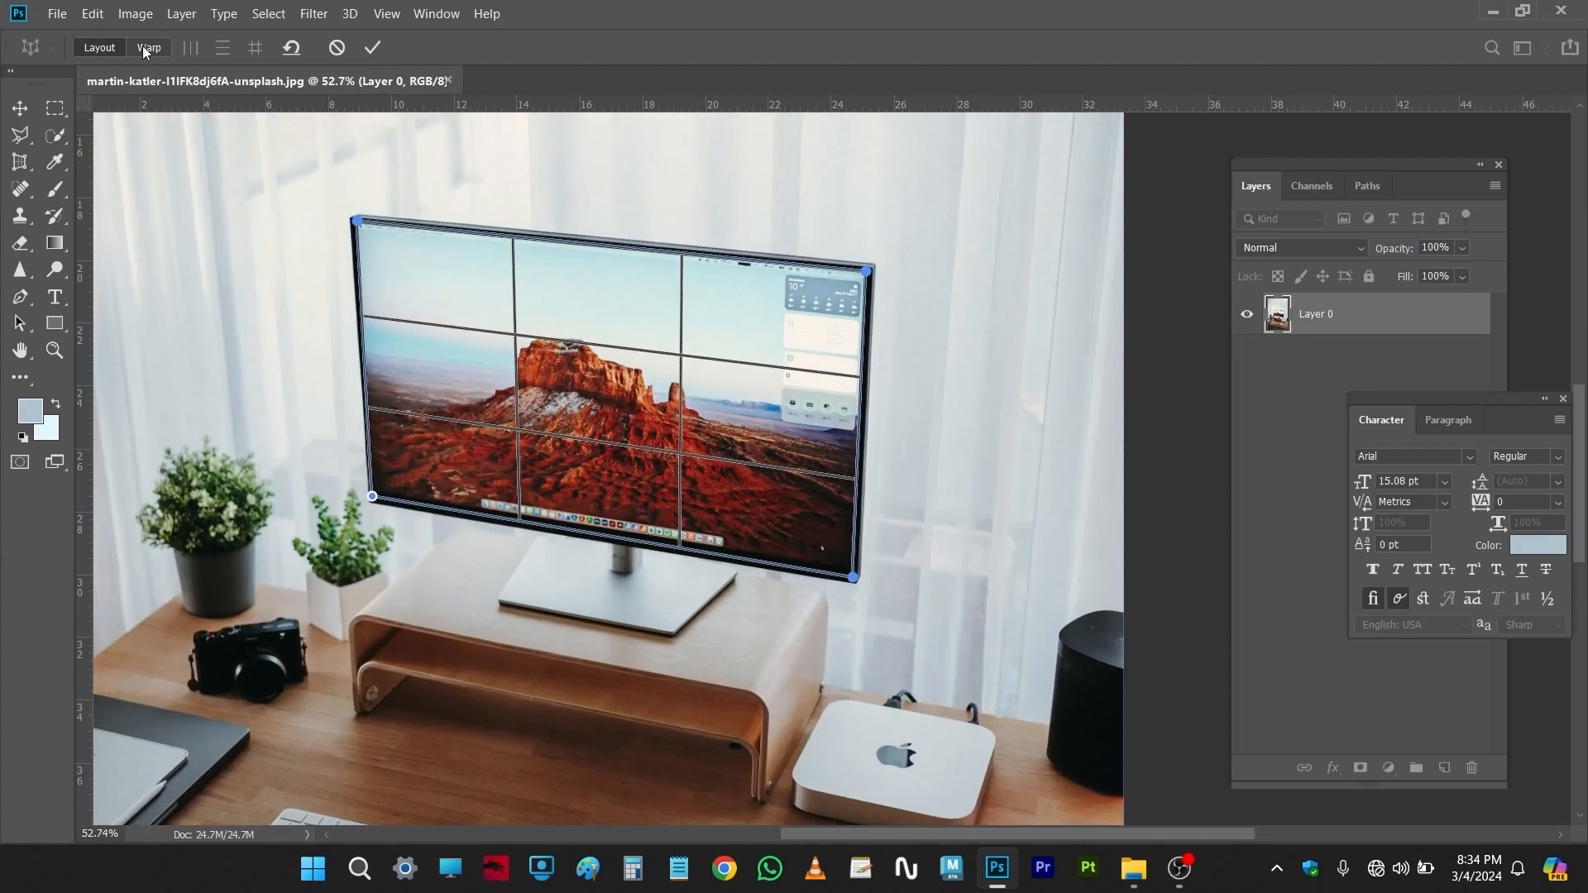
scroll(190, 263, down, 3)
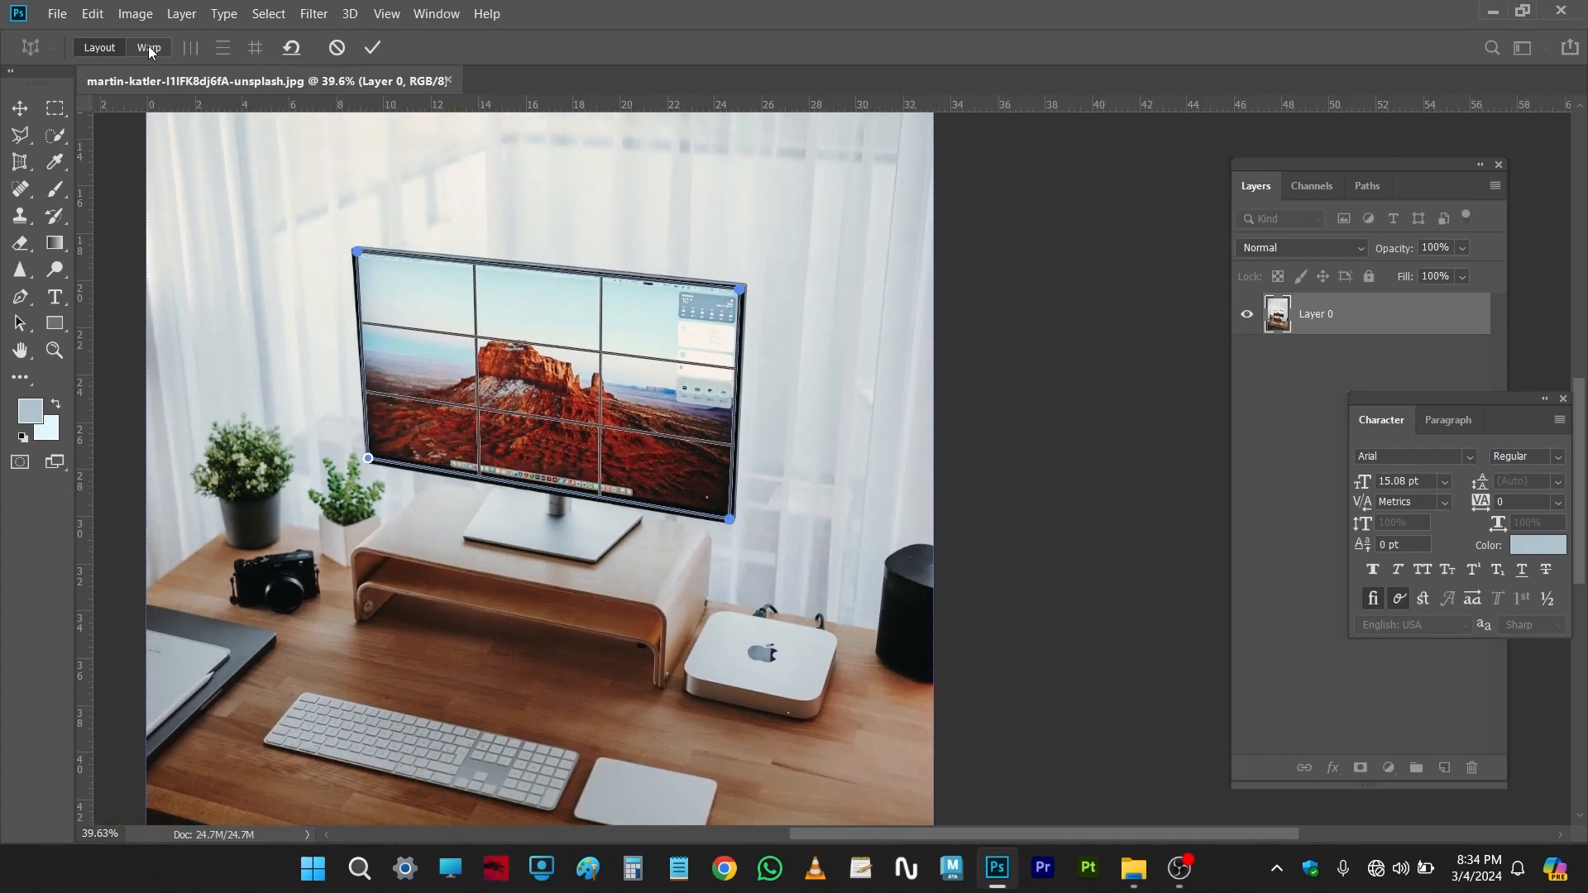
click(147, 47)
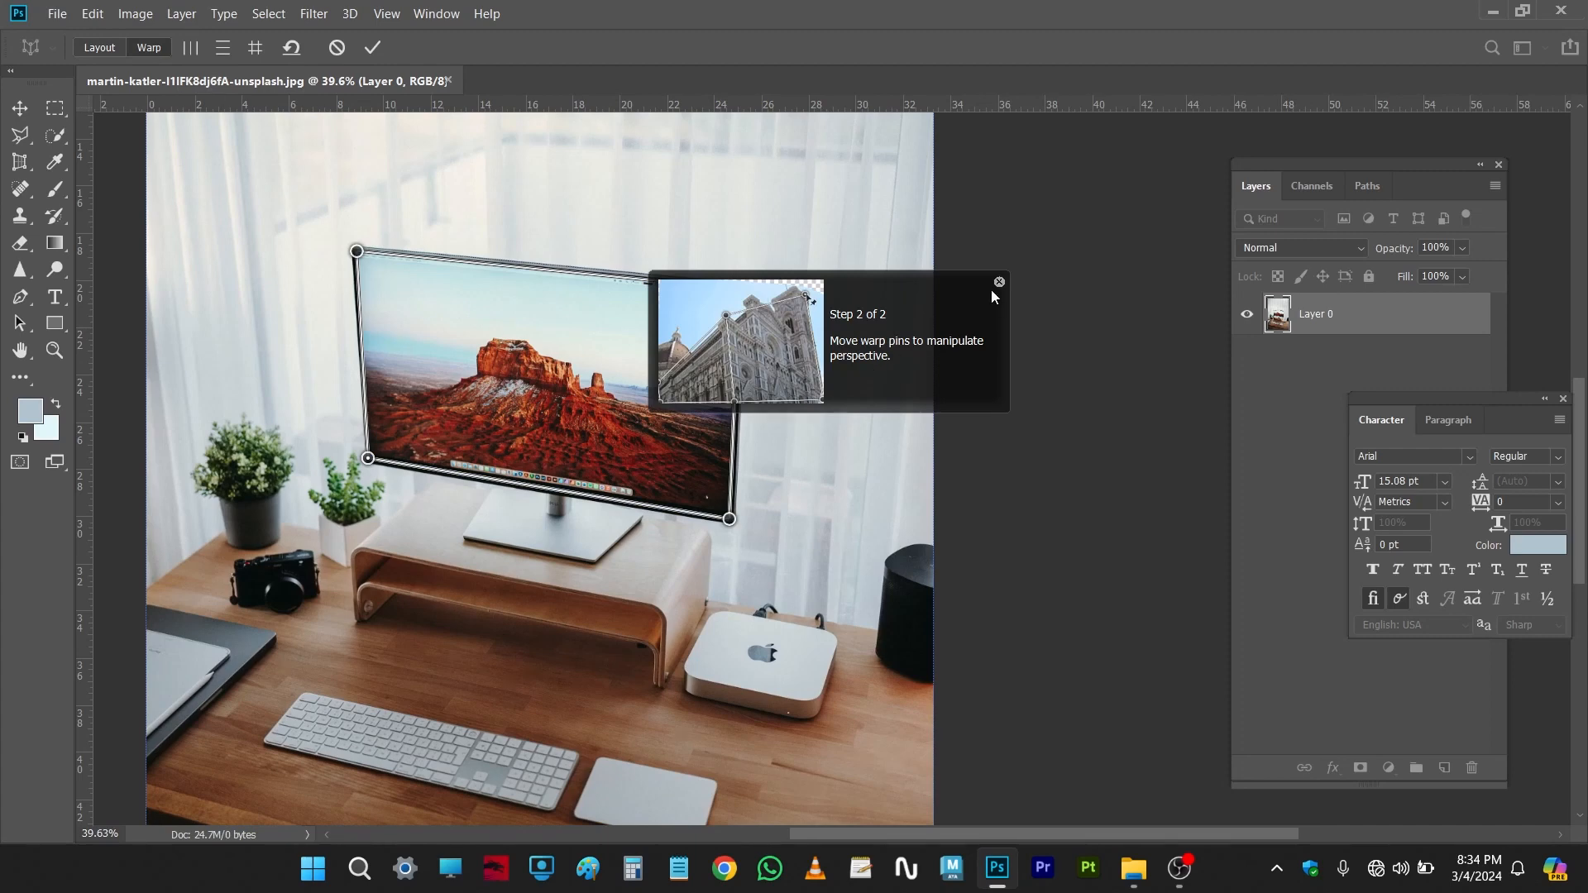
click(999, 284)
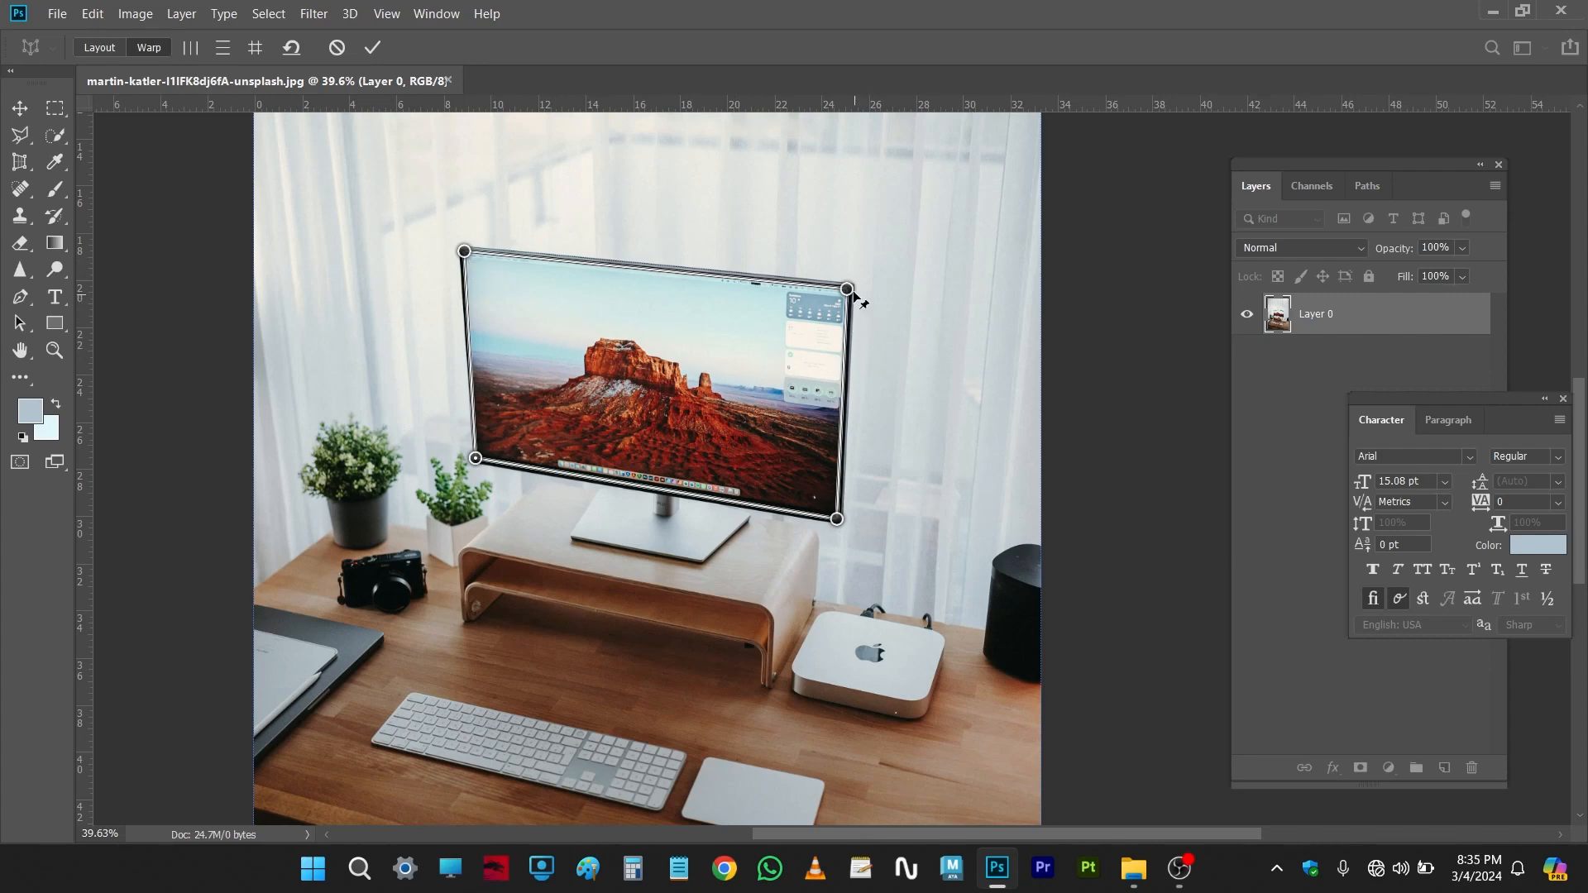
mouse_move(847, 289)
mouse_down()
mouse_move(851, 269)
mouse_move(867, 287)
mouse_move(853, 269)
mouse_up()
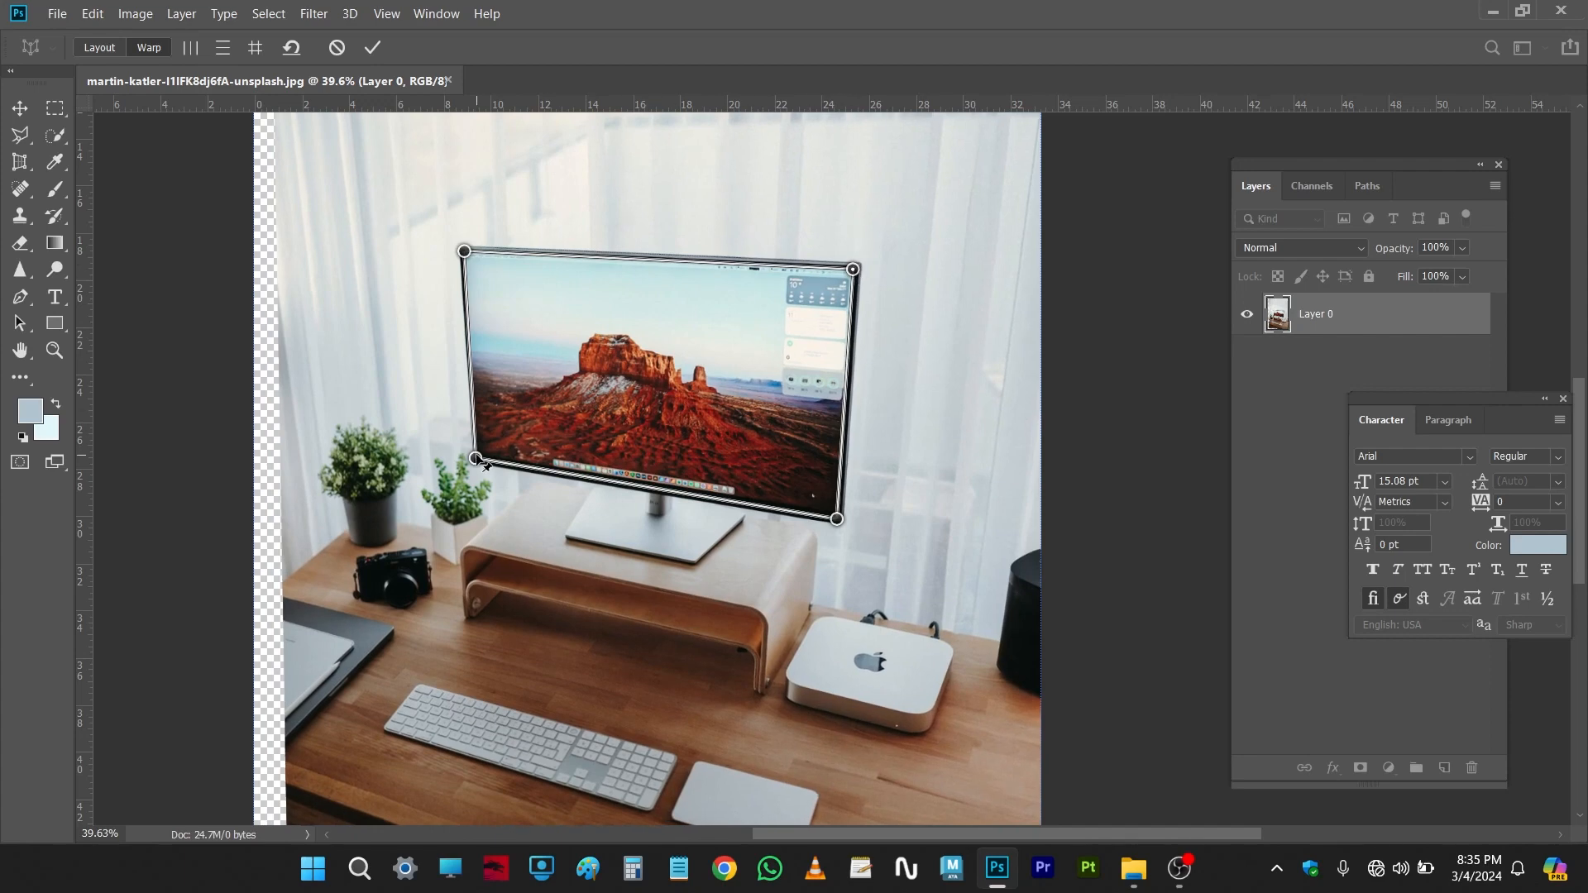
drag(477, 460, 454, 494)
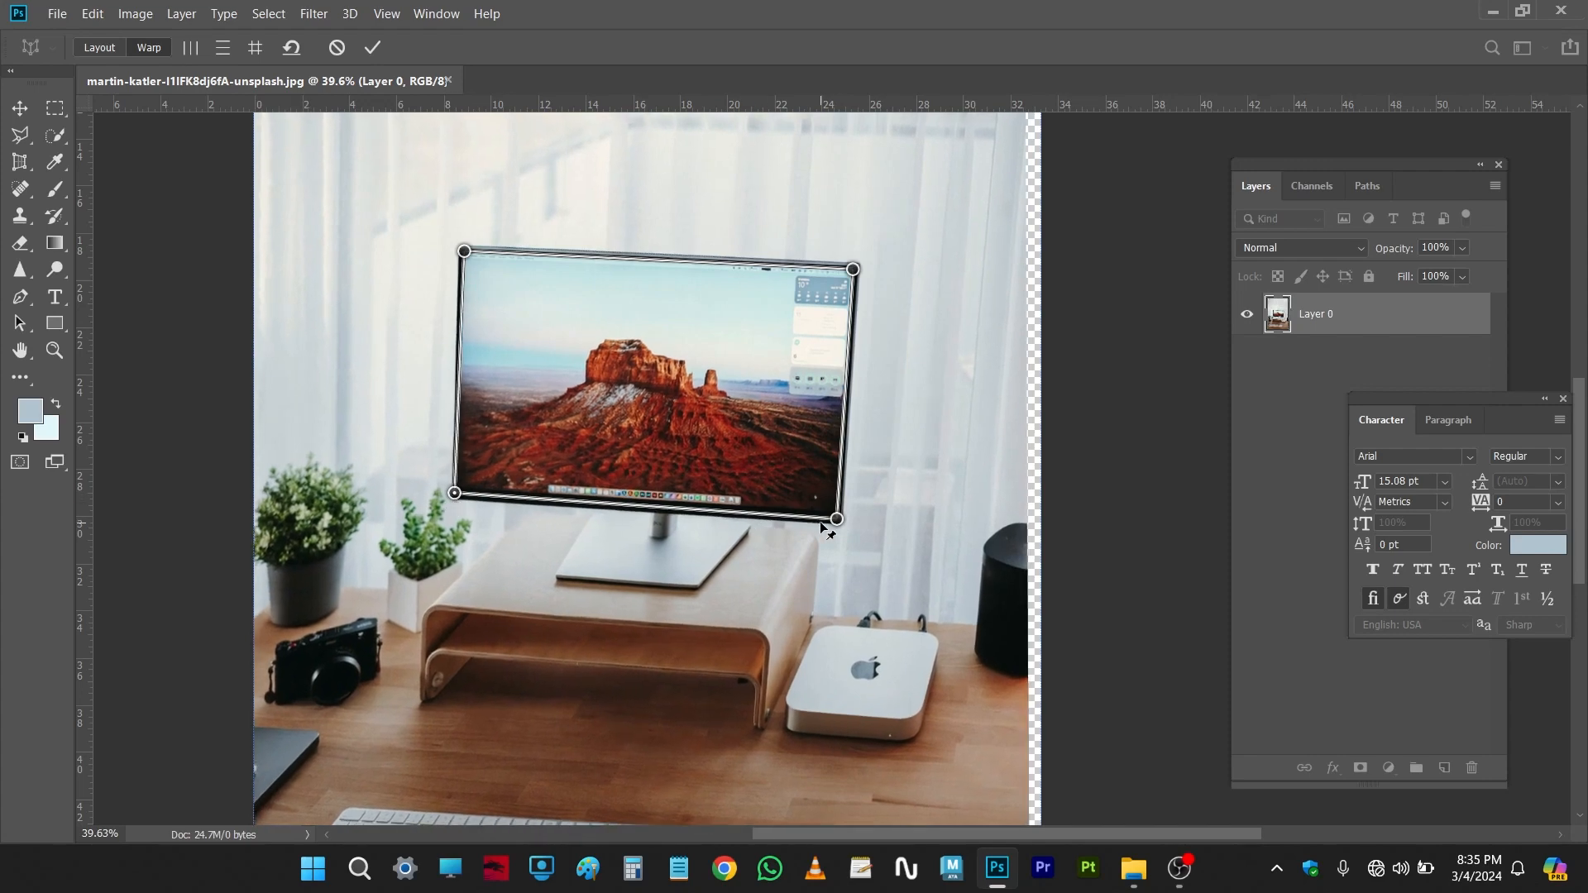
drag(836, 520, 842, 518)
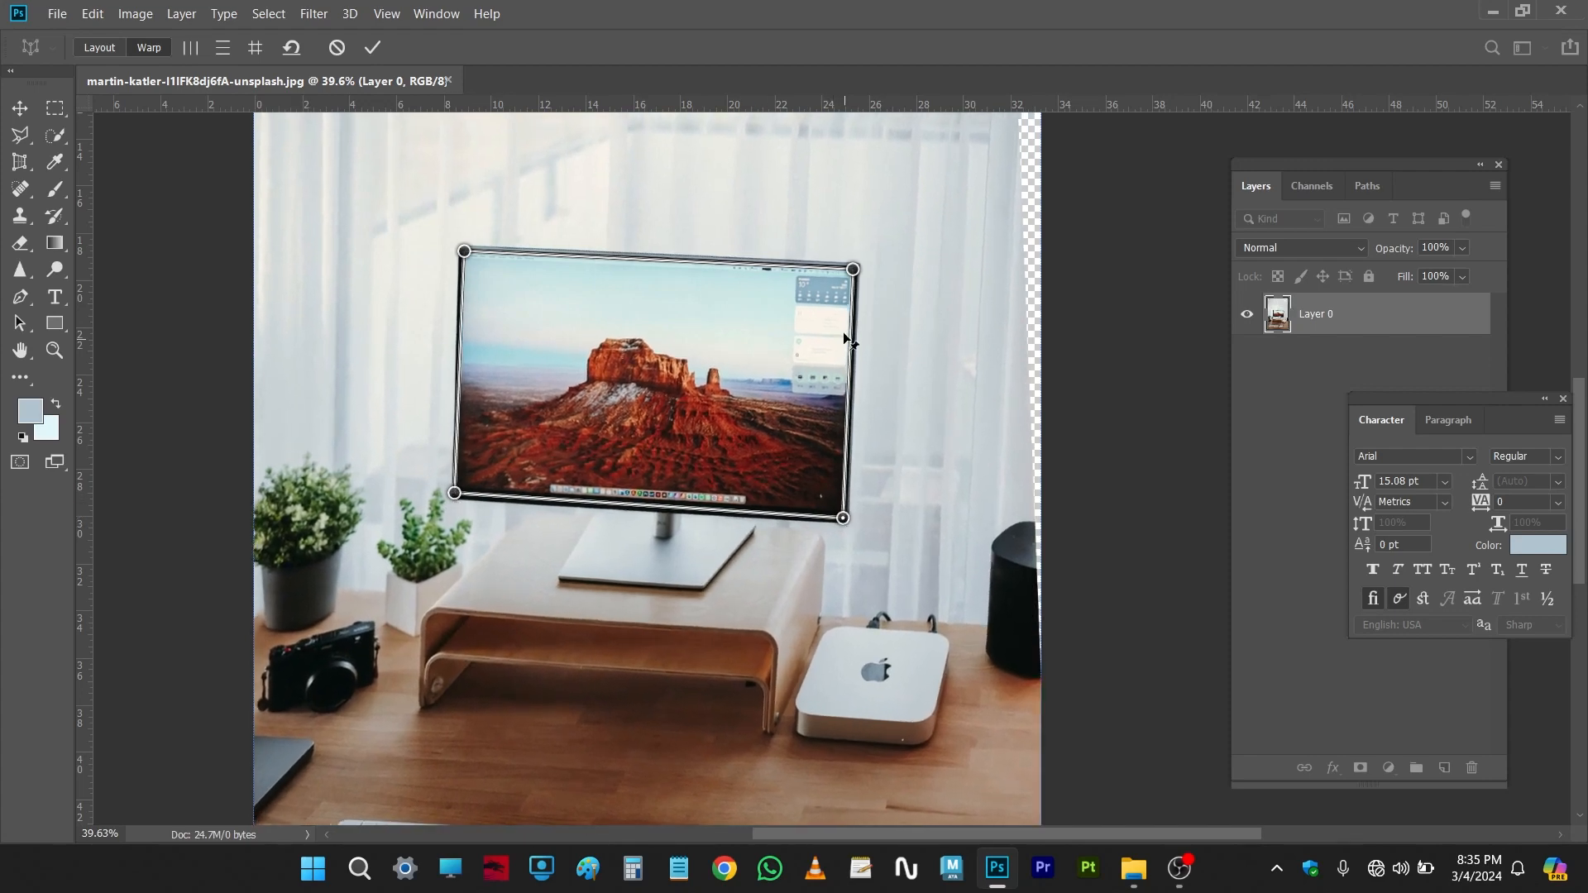
drag(853, 271, 850, 263)
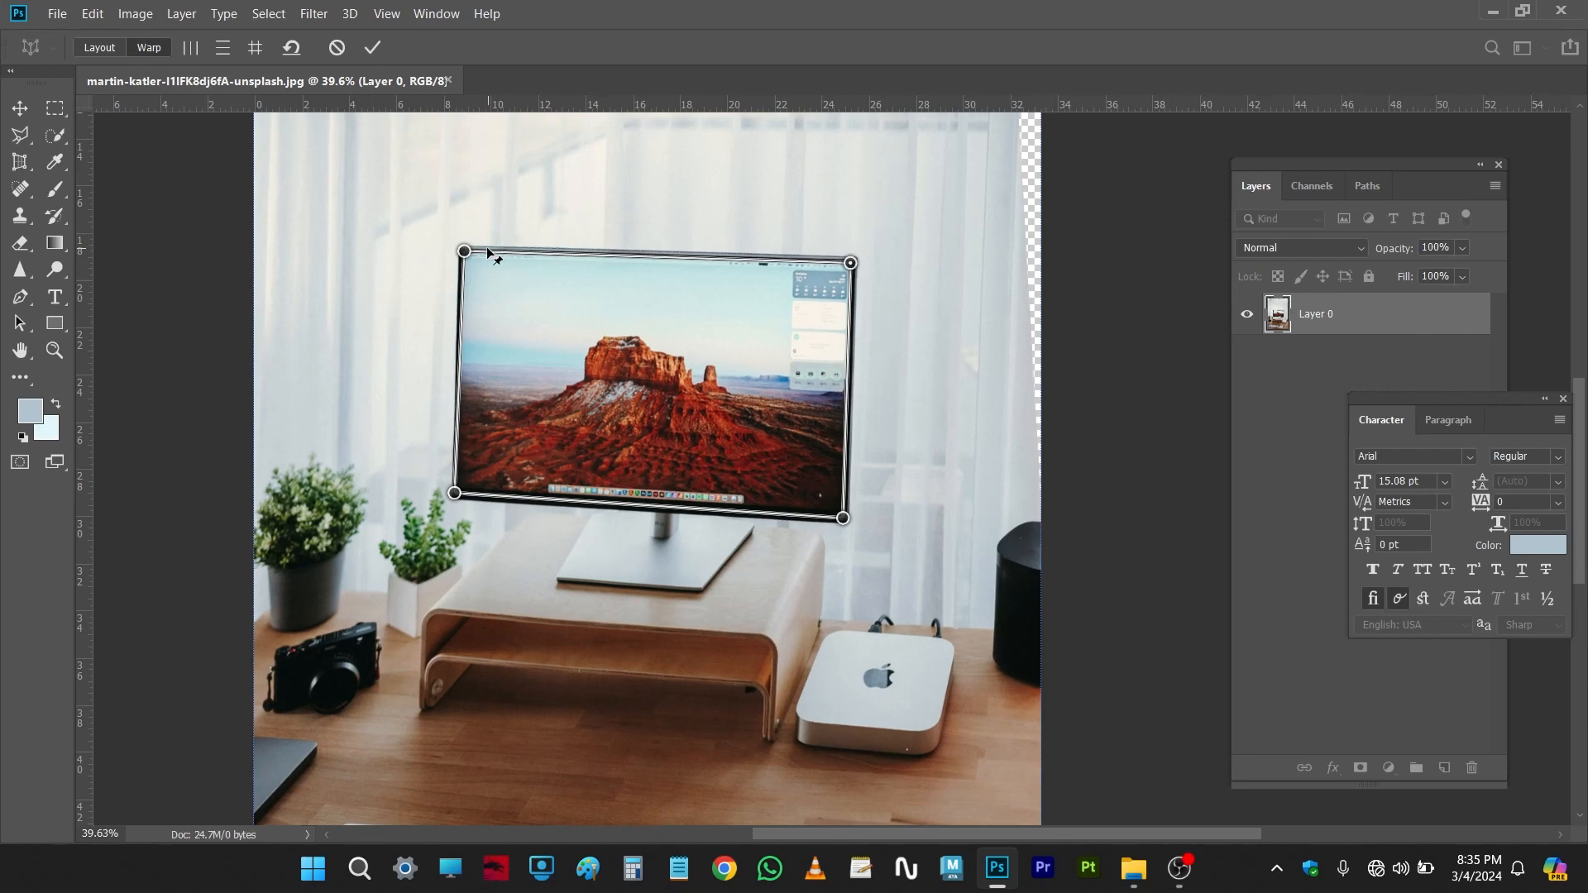
drag(464, 253, 461, 253)
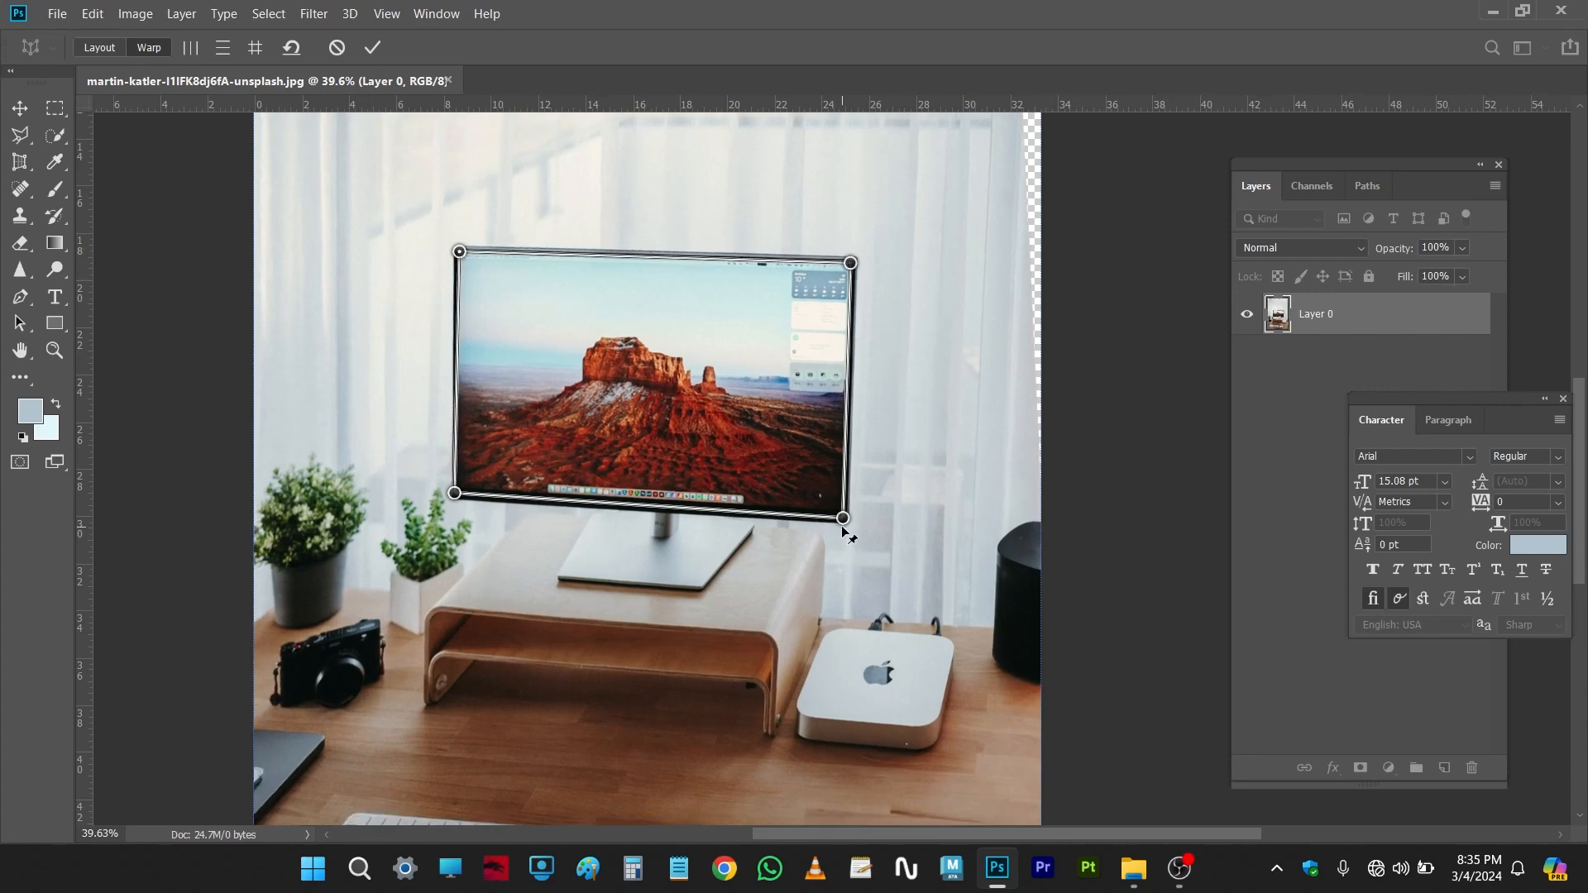
drag(842, 518, 847, 521)
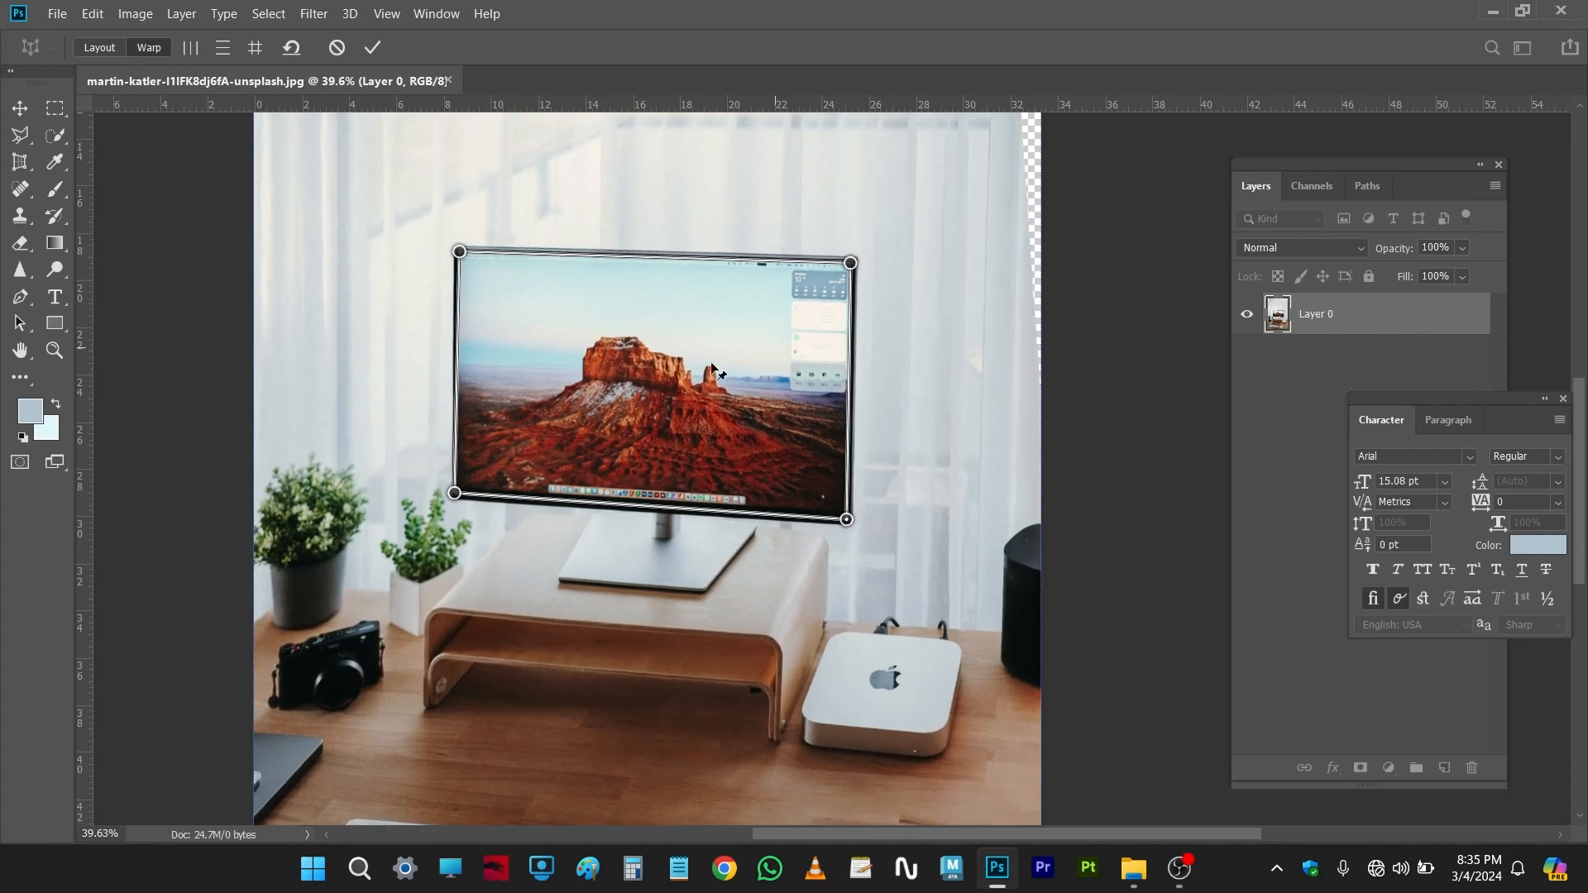
drag(451, 494, 455, 505)
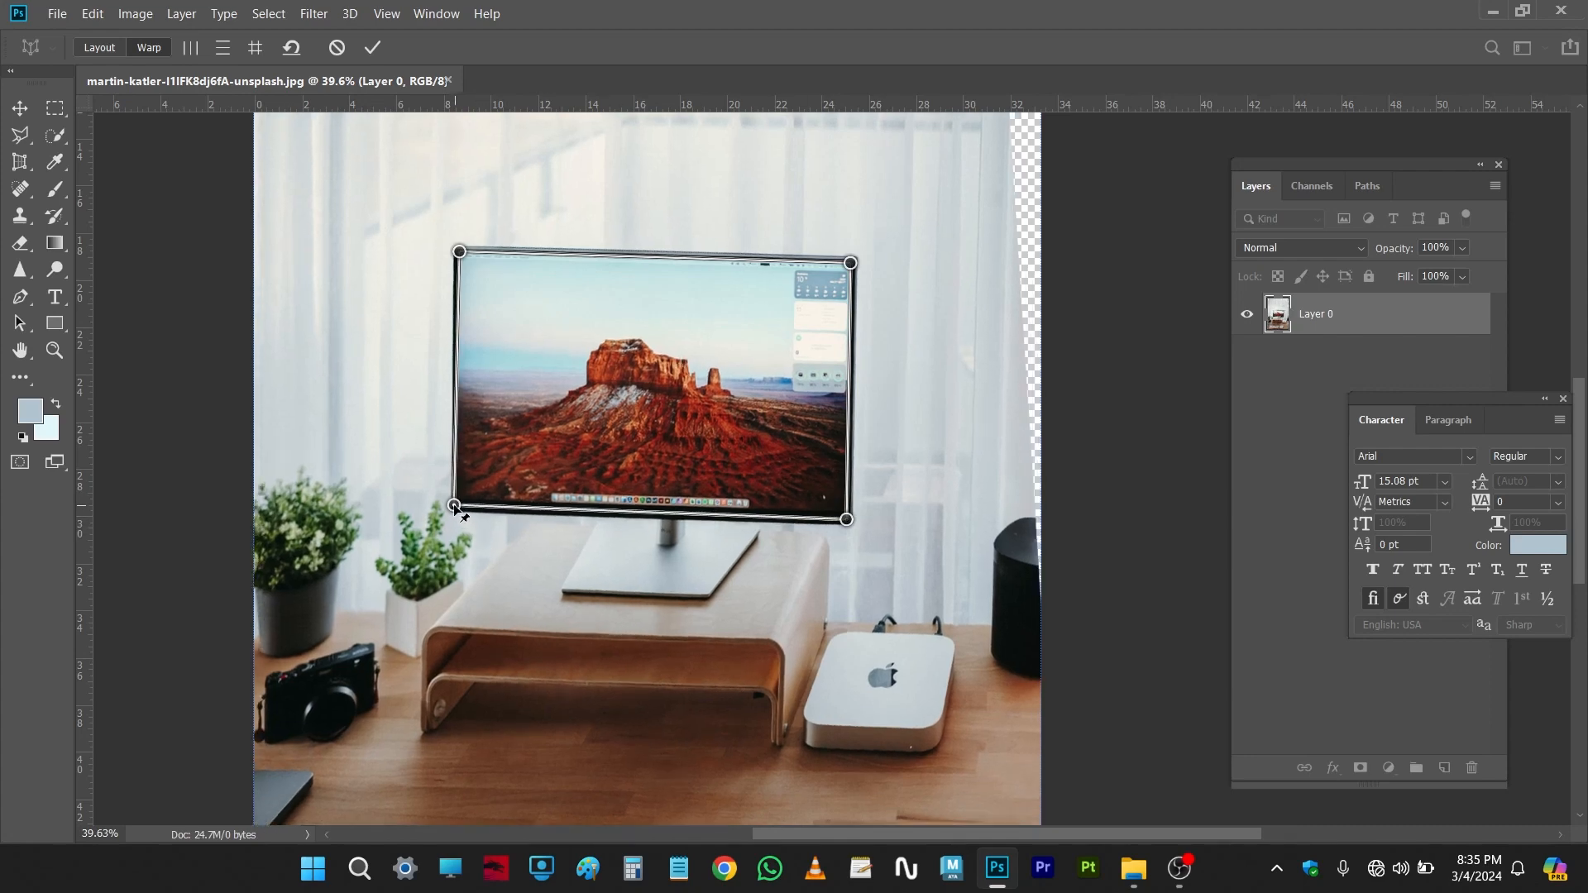
Step: Commit the Perspective Warp
scroll(806, 459, down, 1)
scroll(801, 695, down, 1)
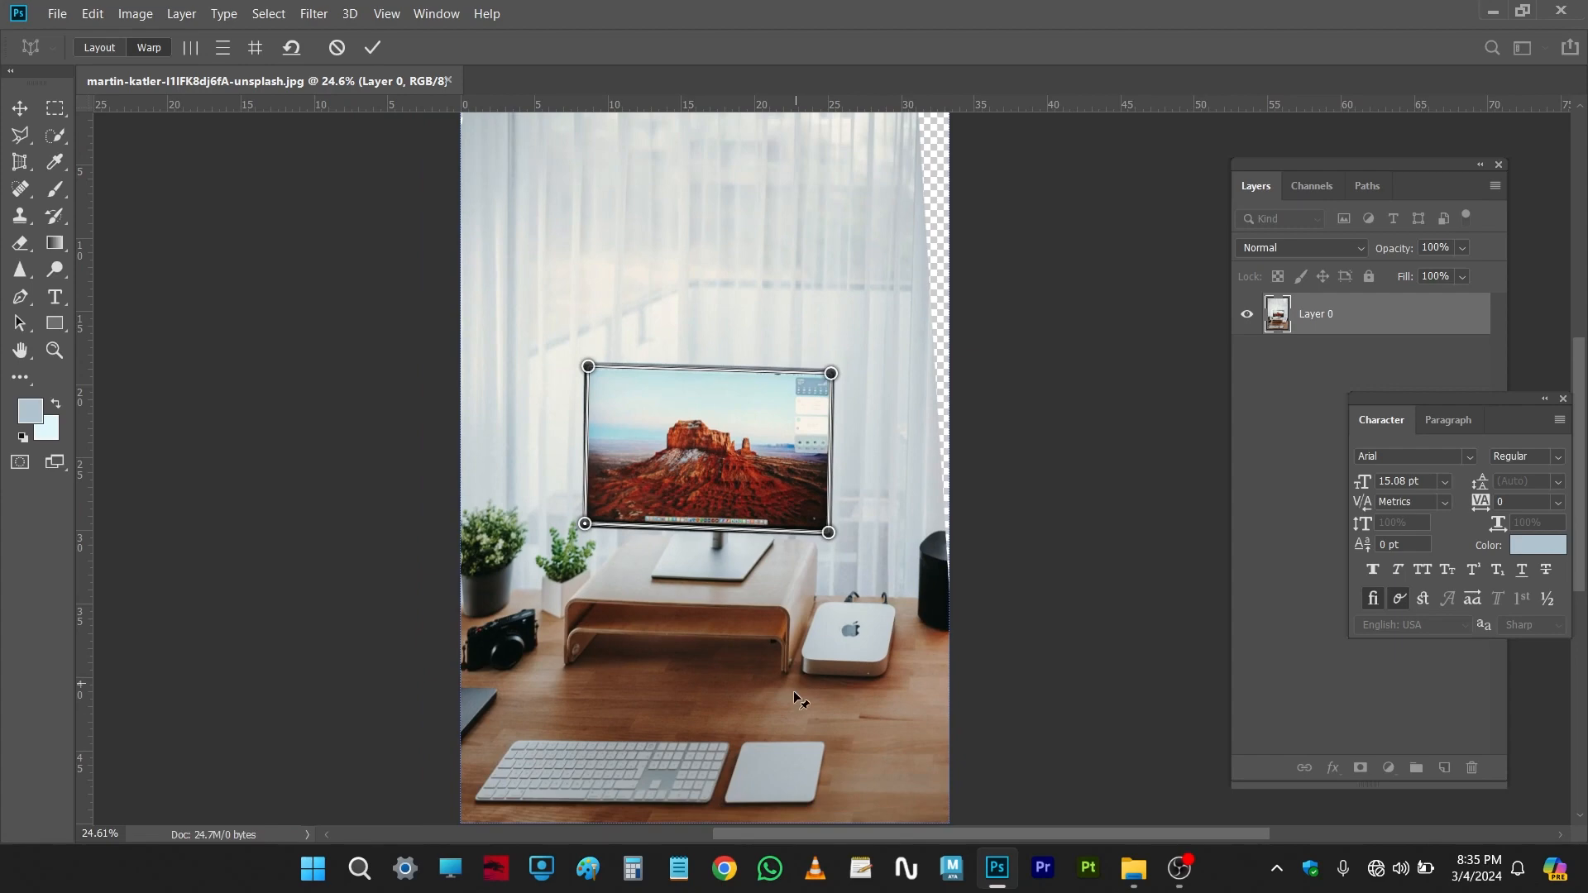
scroll(801, 613, up, 1)
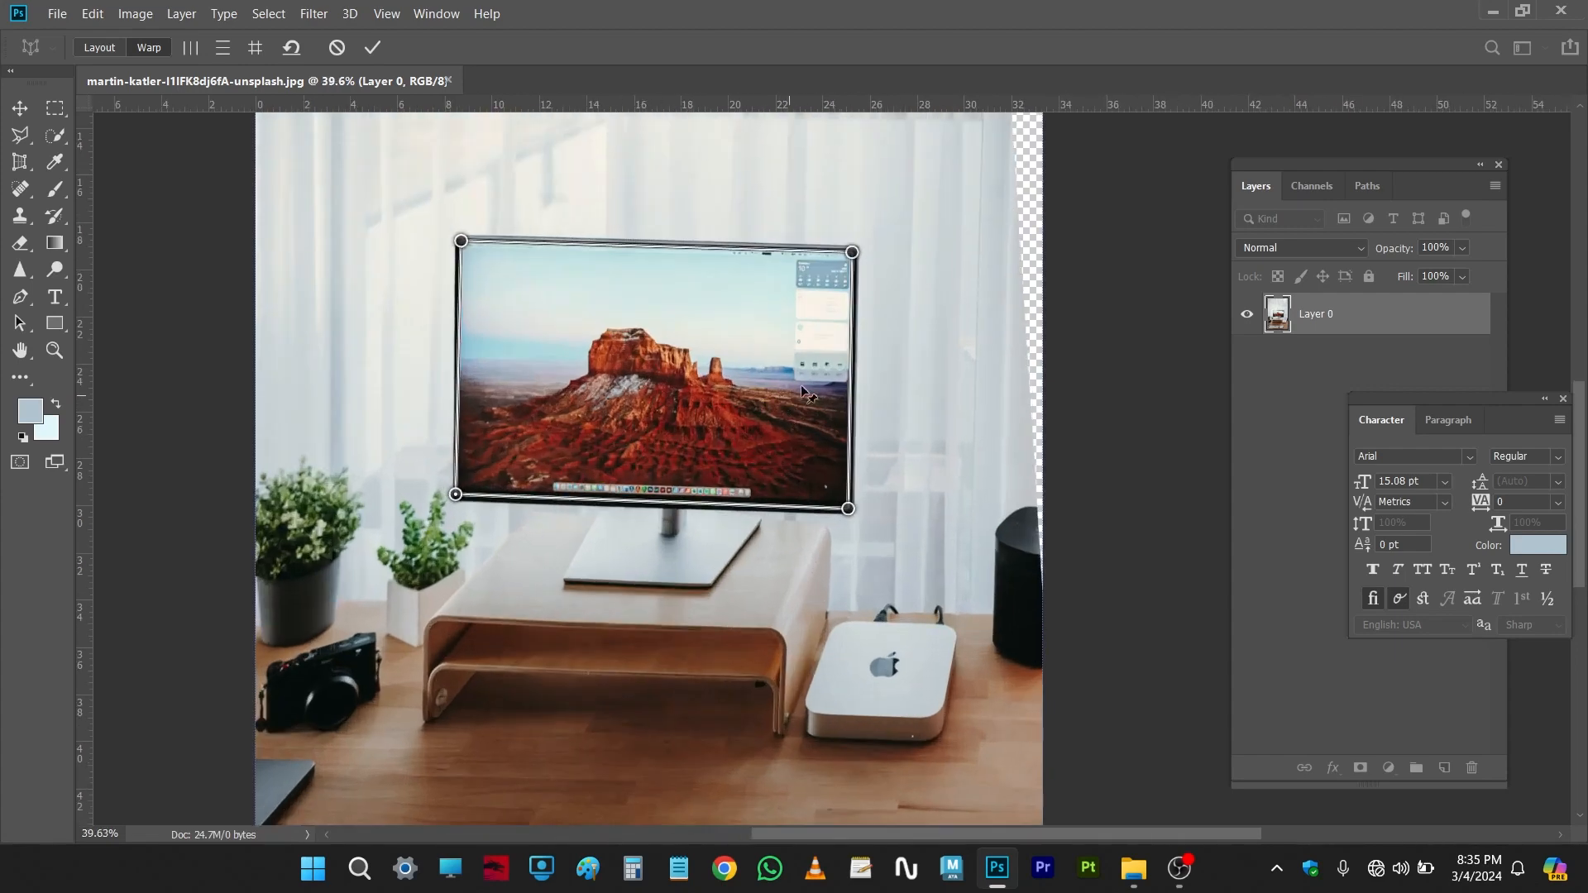
scroll(603, 256, down, 1)
click(366, 49)
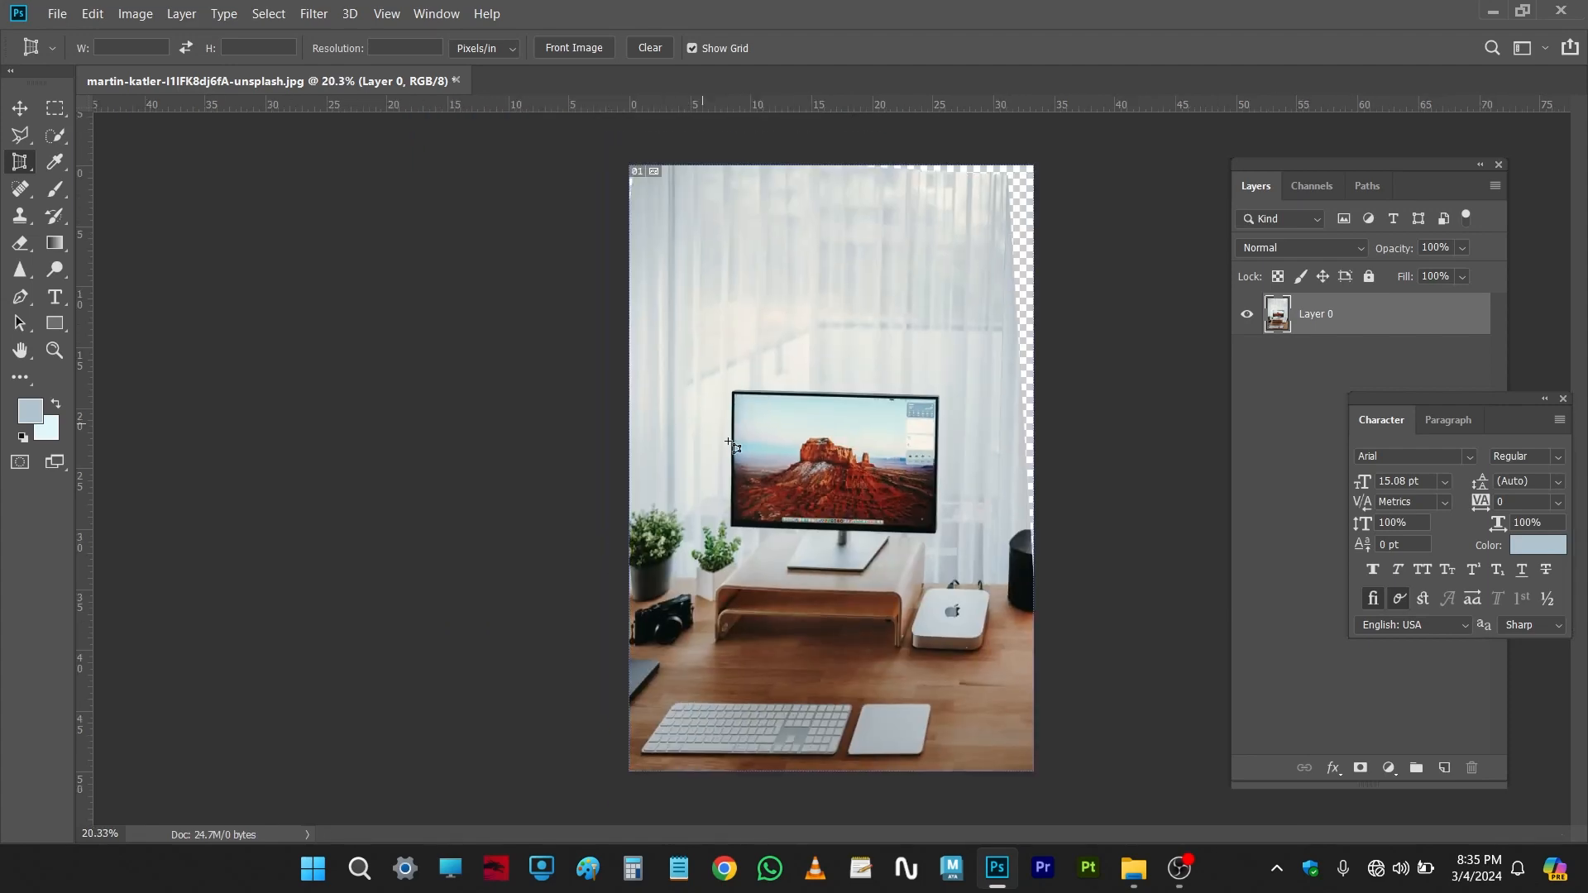
Step: Undo the Perspective Warp, redo it, and undo it again
scroll(955, 506, up, 1)
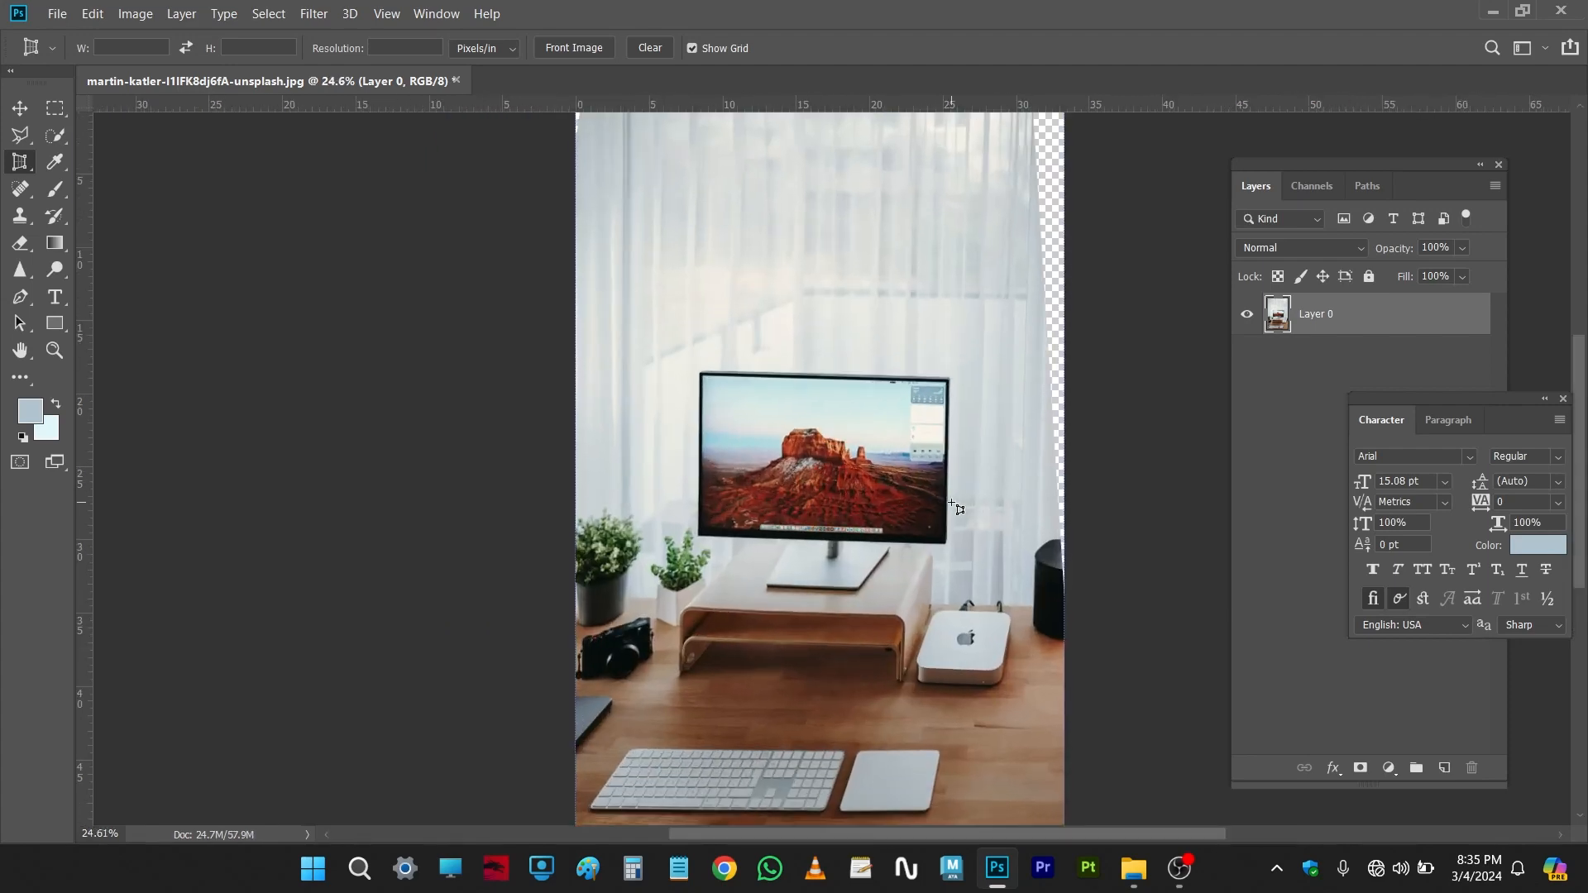
key(ctrl+z)
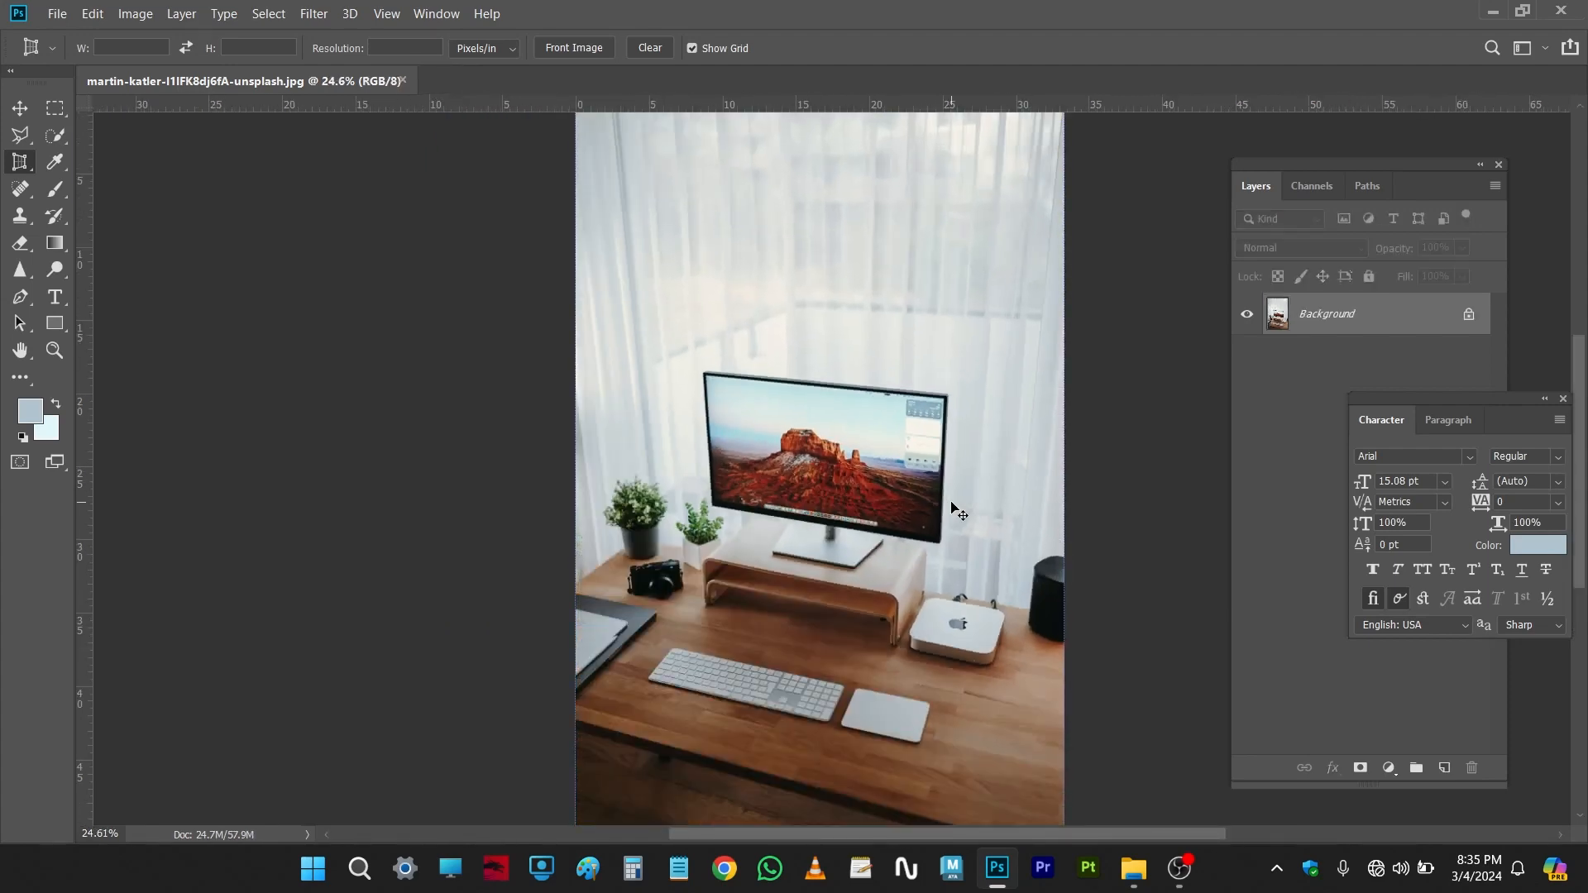
key(ctrl+shift+z)
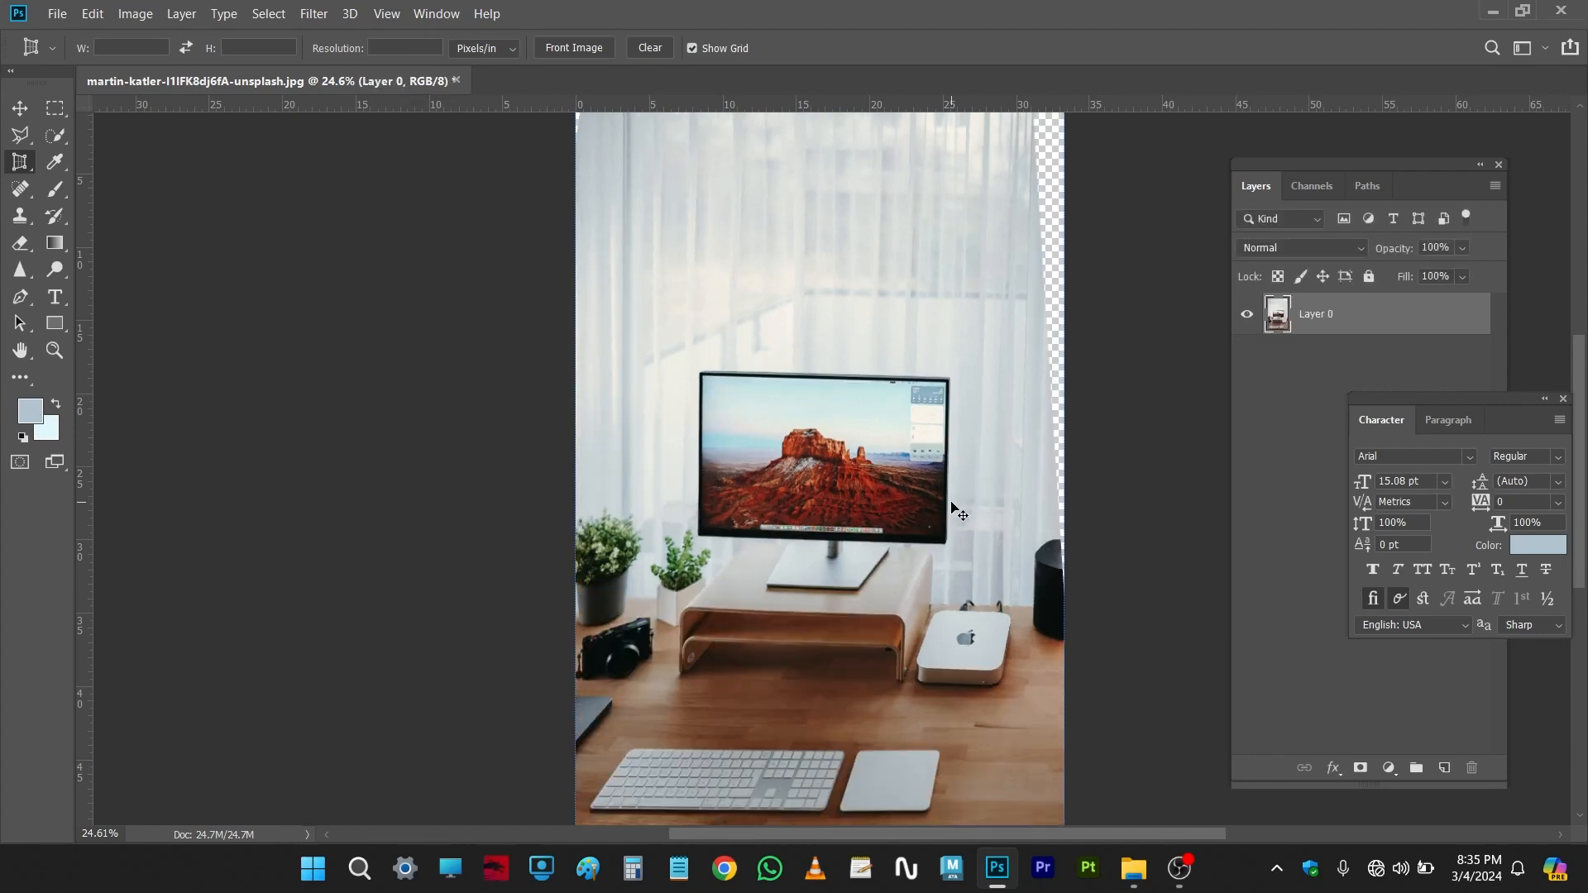
key(ctrl+z)
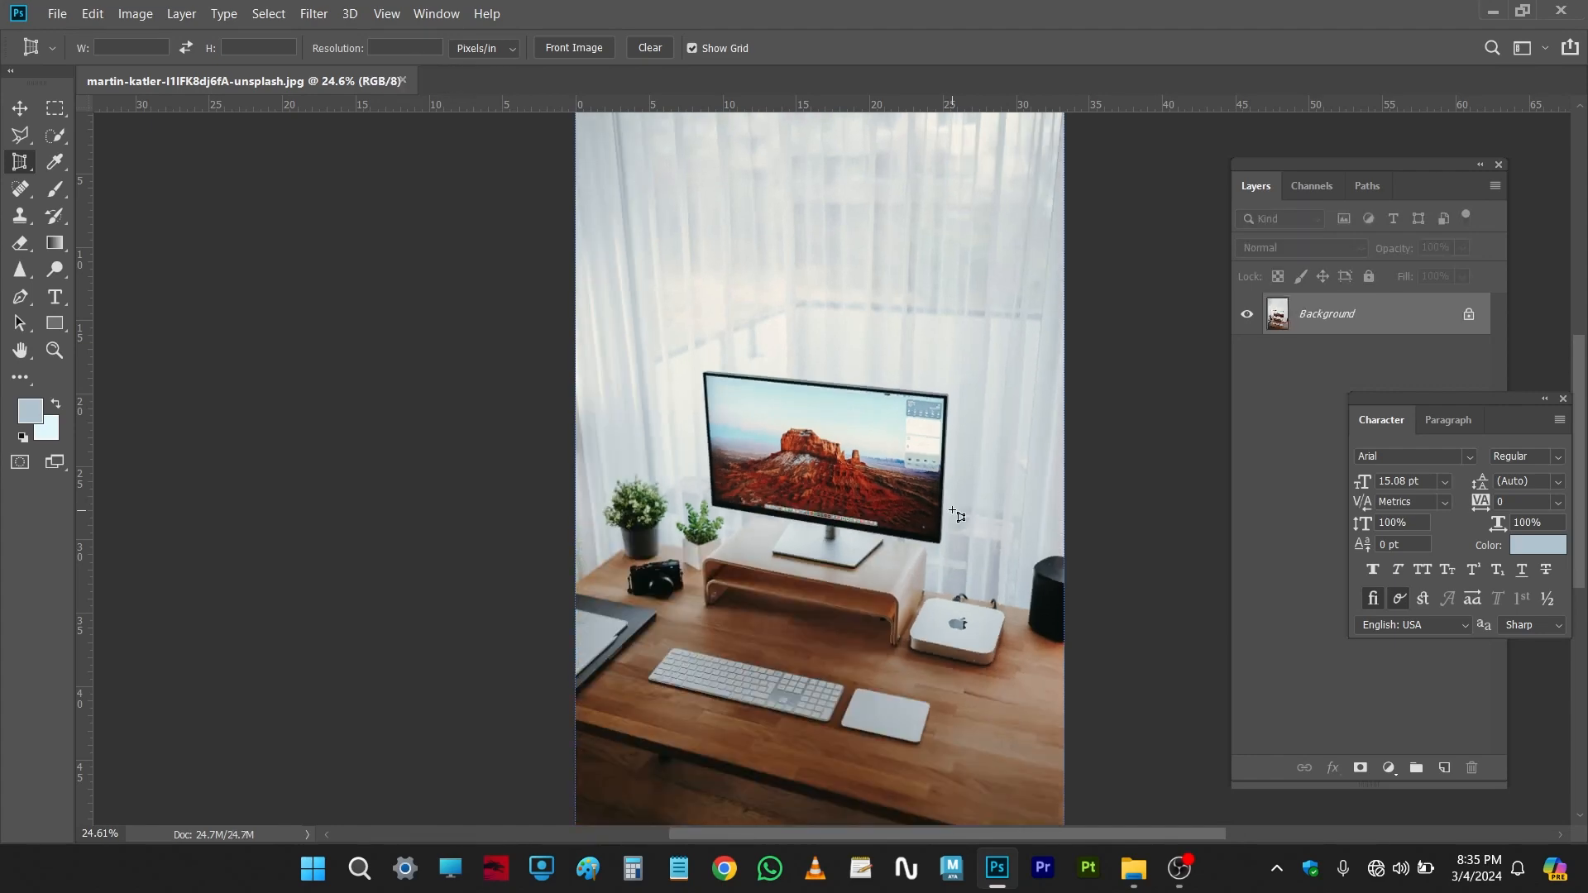
Step: Start Perspective Warp again and fit a layout plane's four corners to the monitor screen
scroll(953, 511, up, 4)
drag(954, 612, 835, 398)
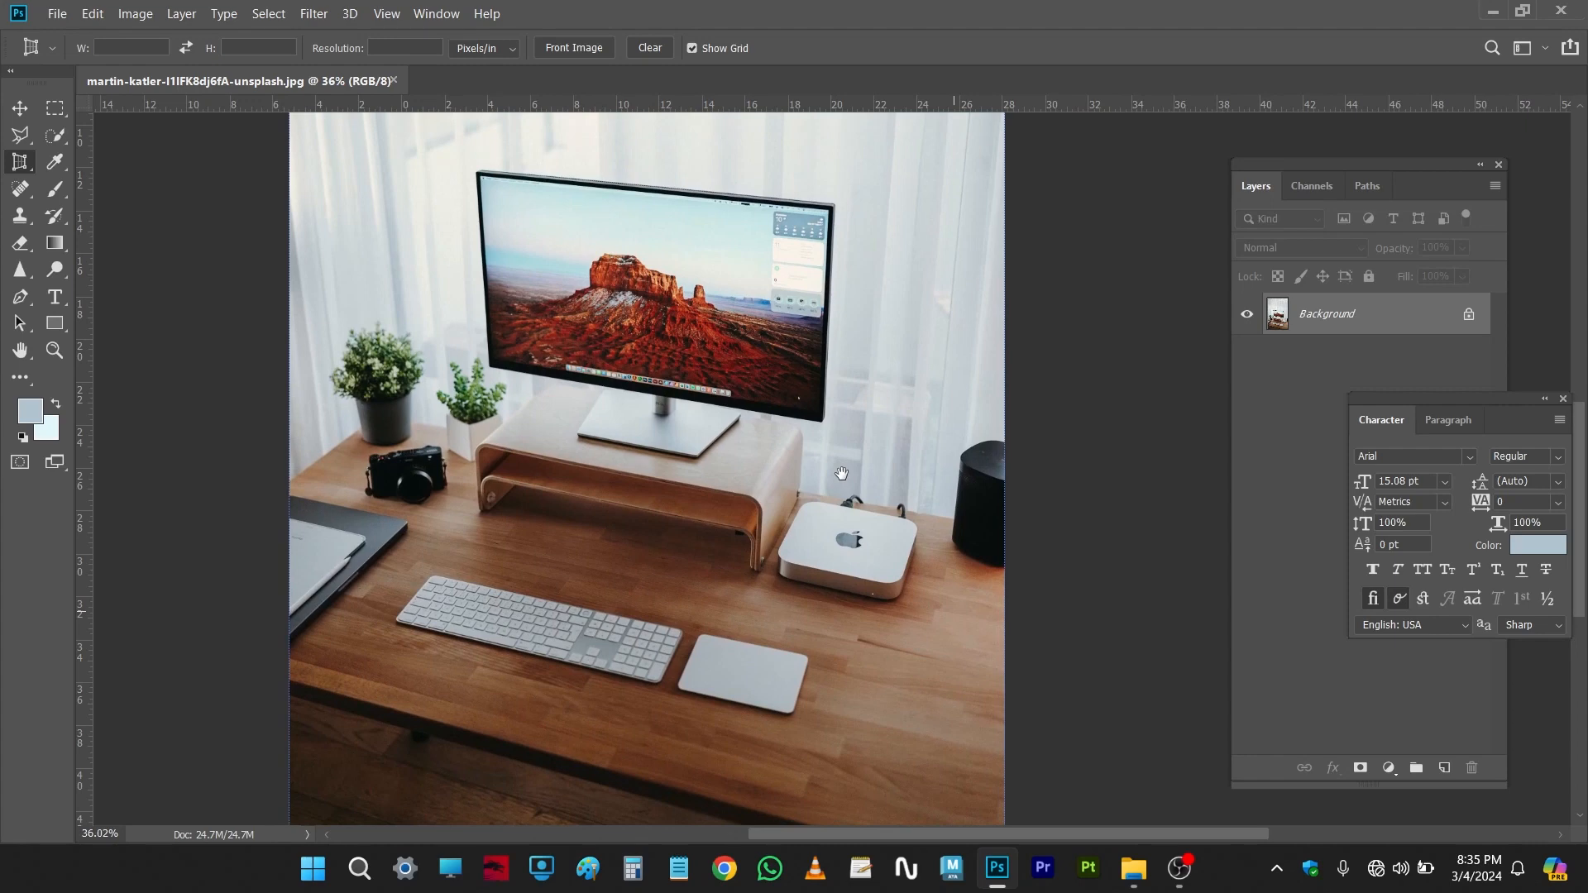
drag(620, 343, 607, 388)
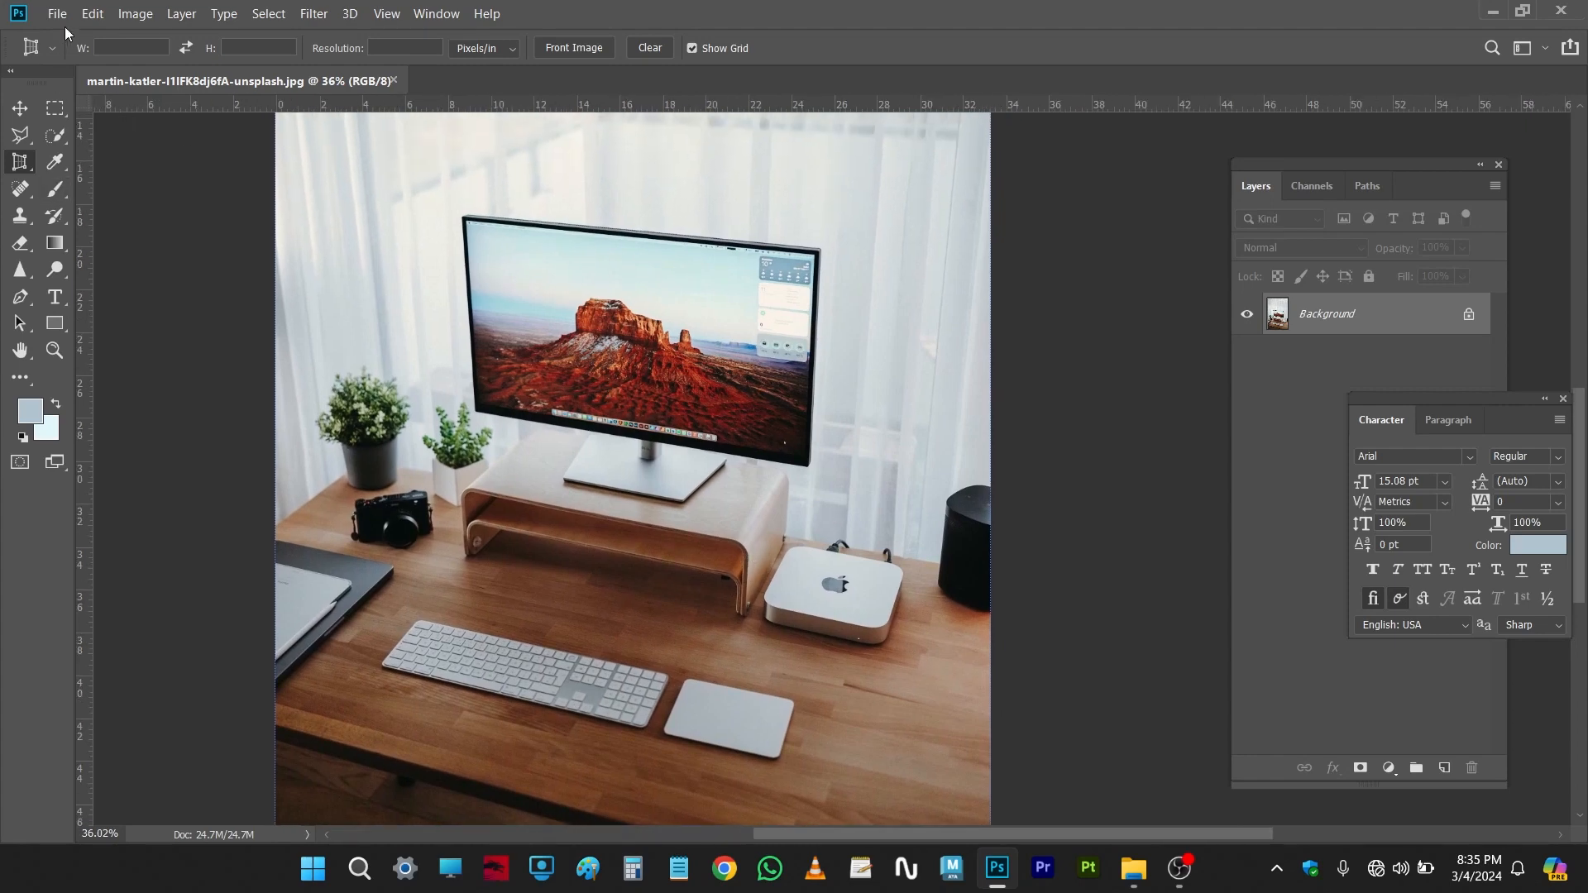
click(92, 13)
click(141, 422)
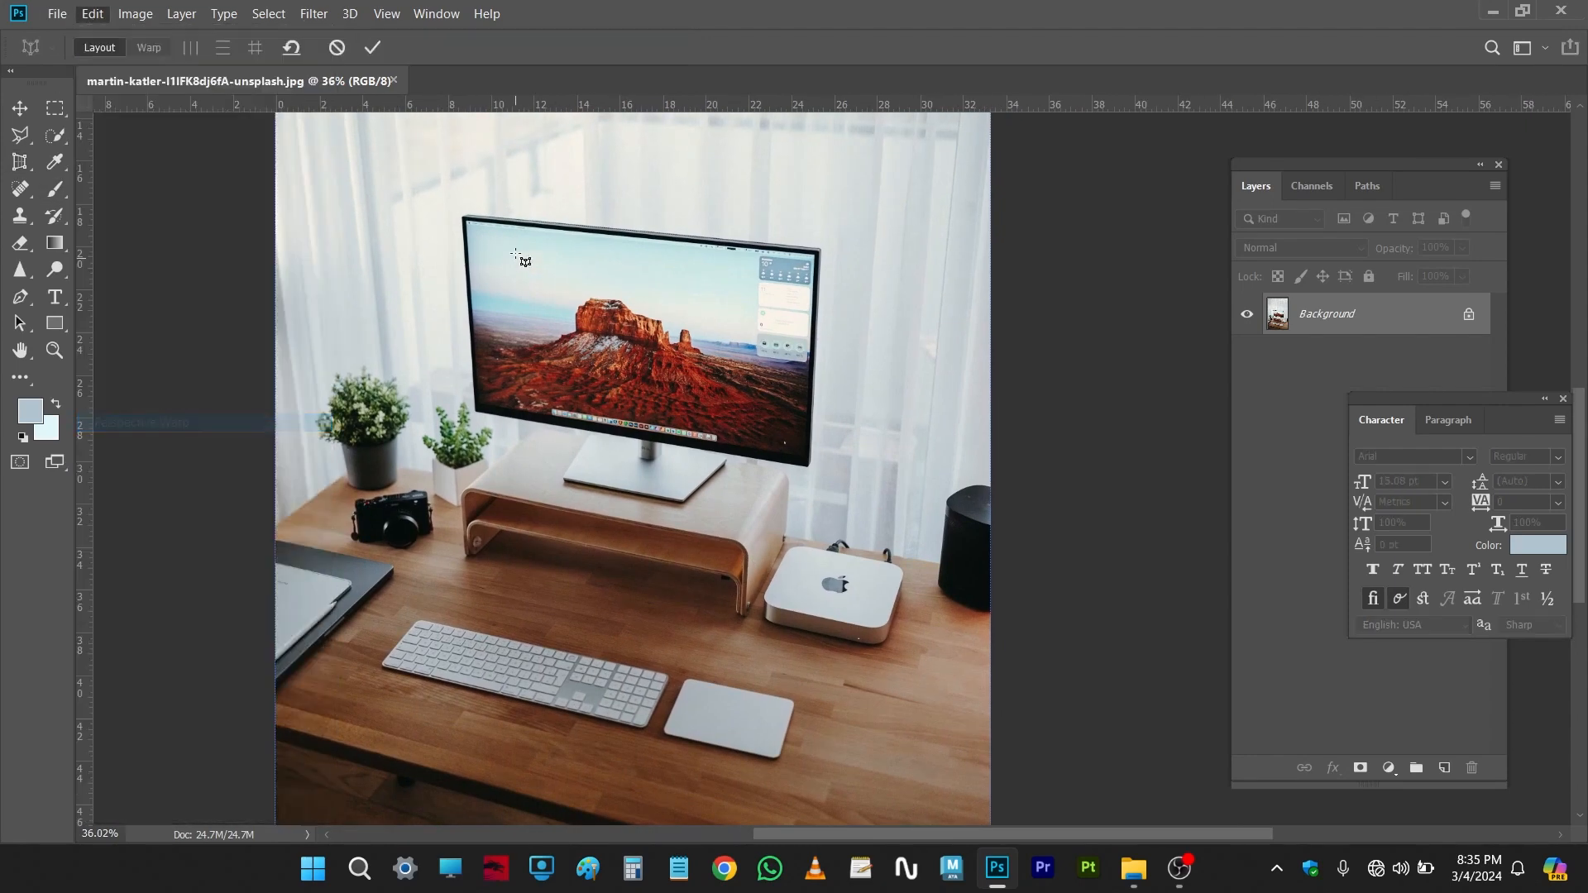
click(464, 218)
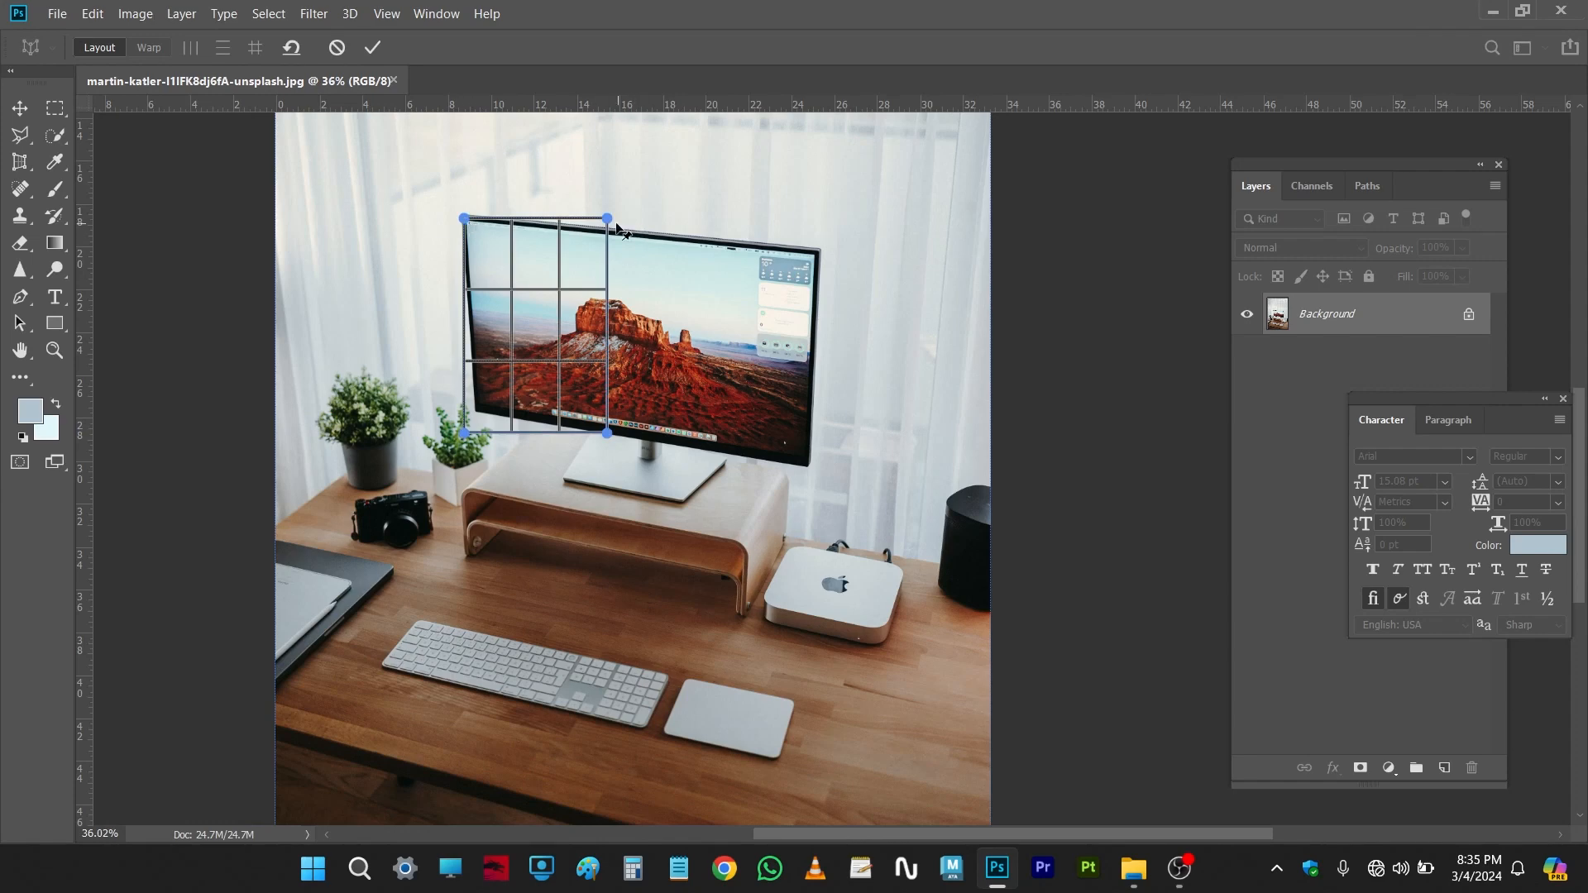
drag(608, 219, 815, 254)
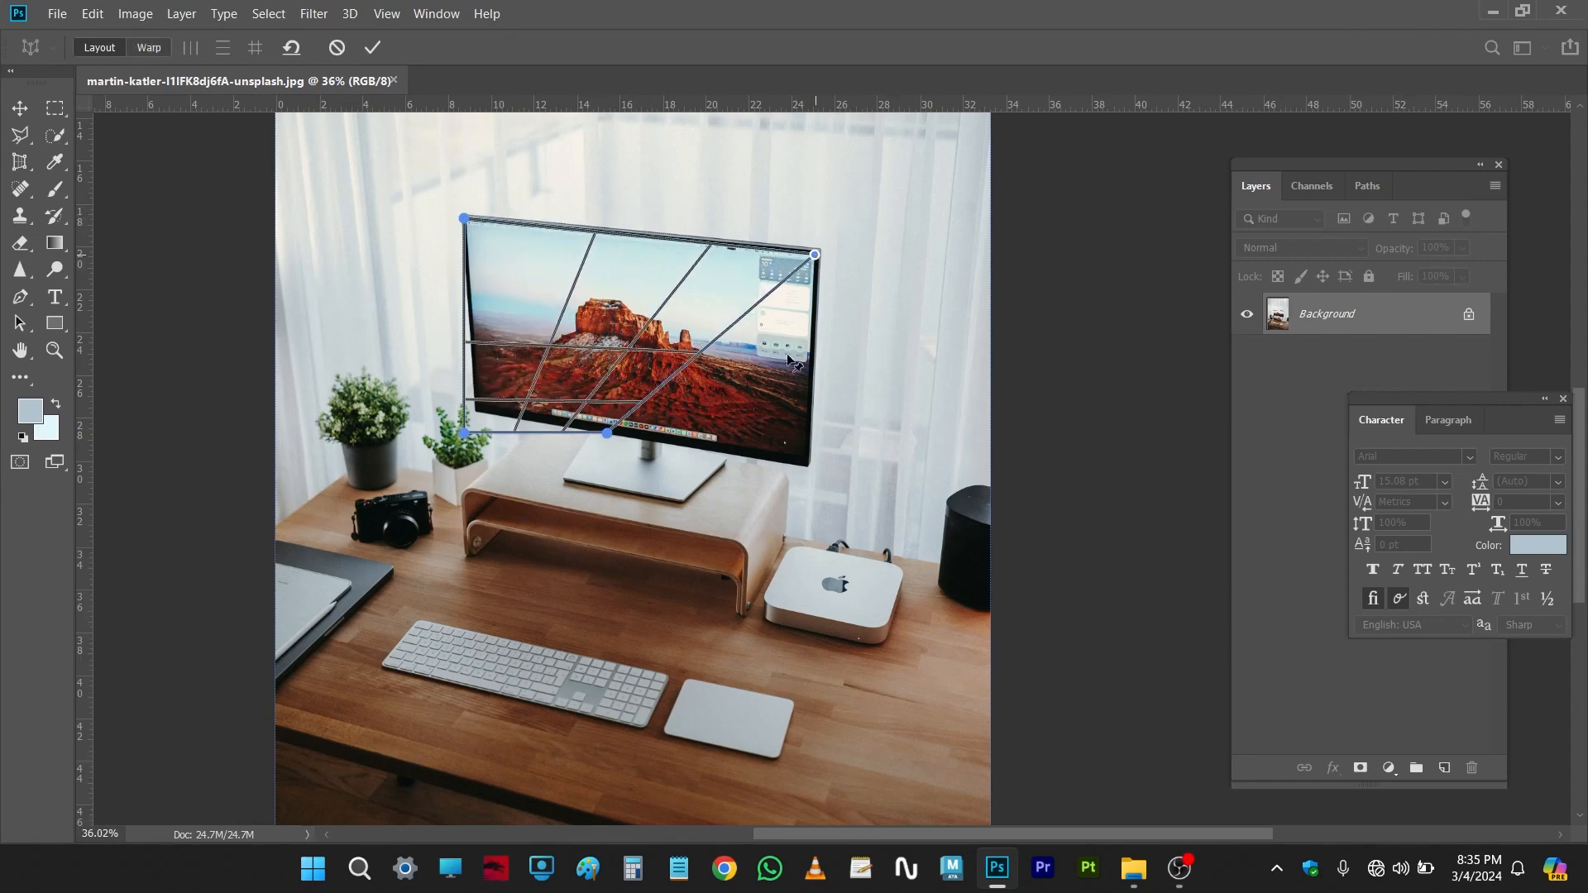
drag(607, 433, 801, 459)
drag(464, 433, 477, 409)
Step: Switch to Warp mode, apply automatic horizontal and vertical straightening, then reset the warp
click(150, 48)
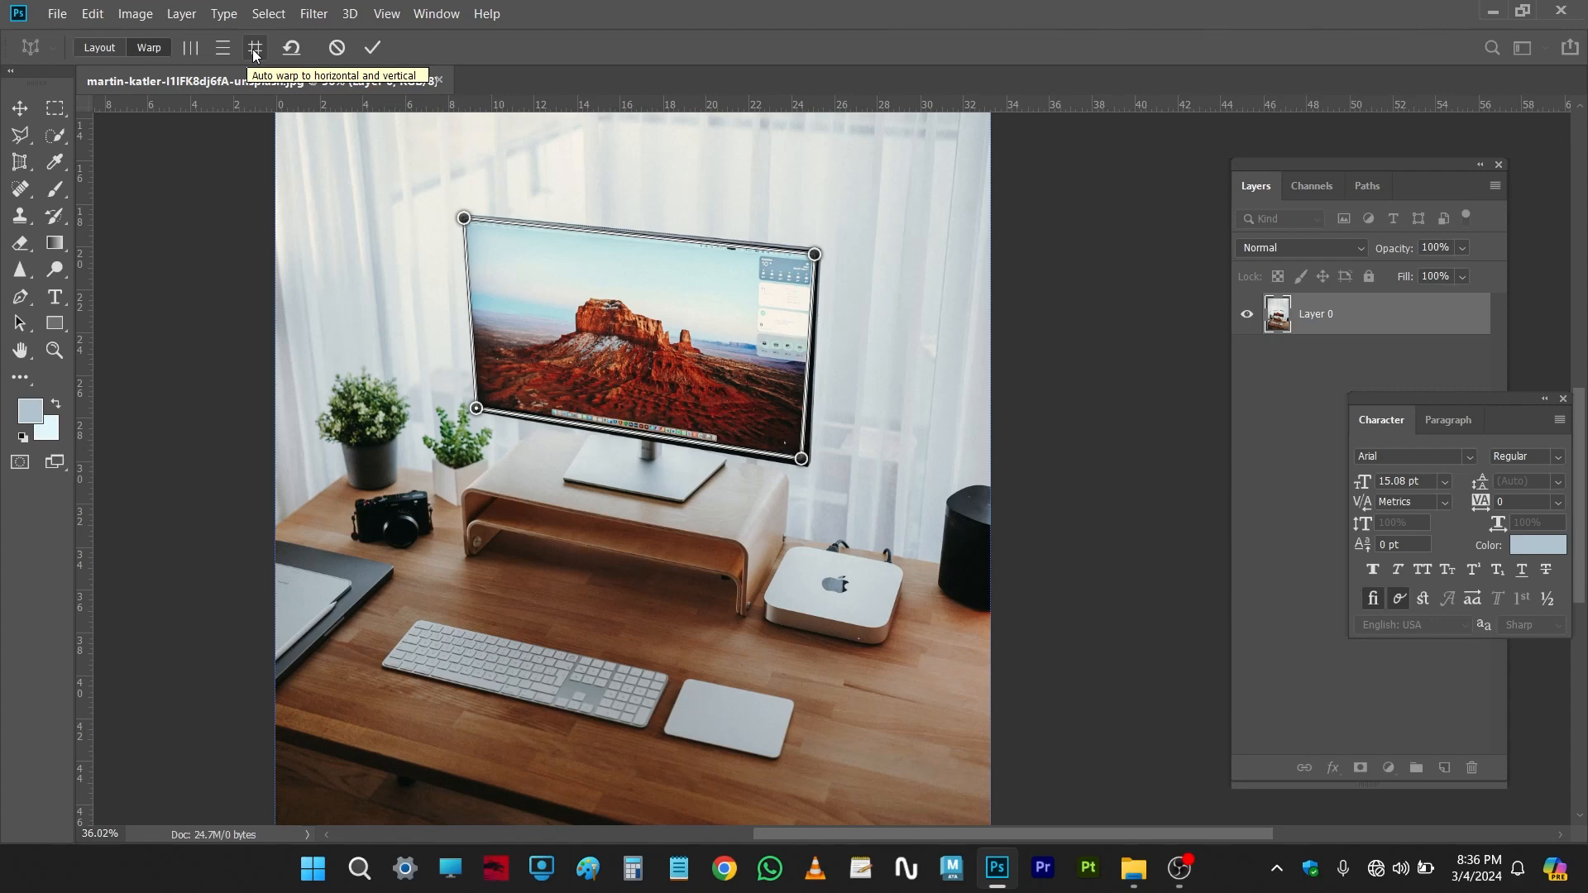
alt+scroll(356, 241, down, 2)
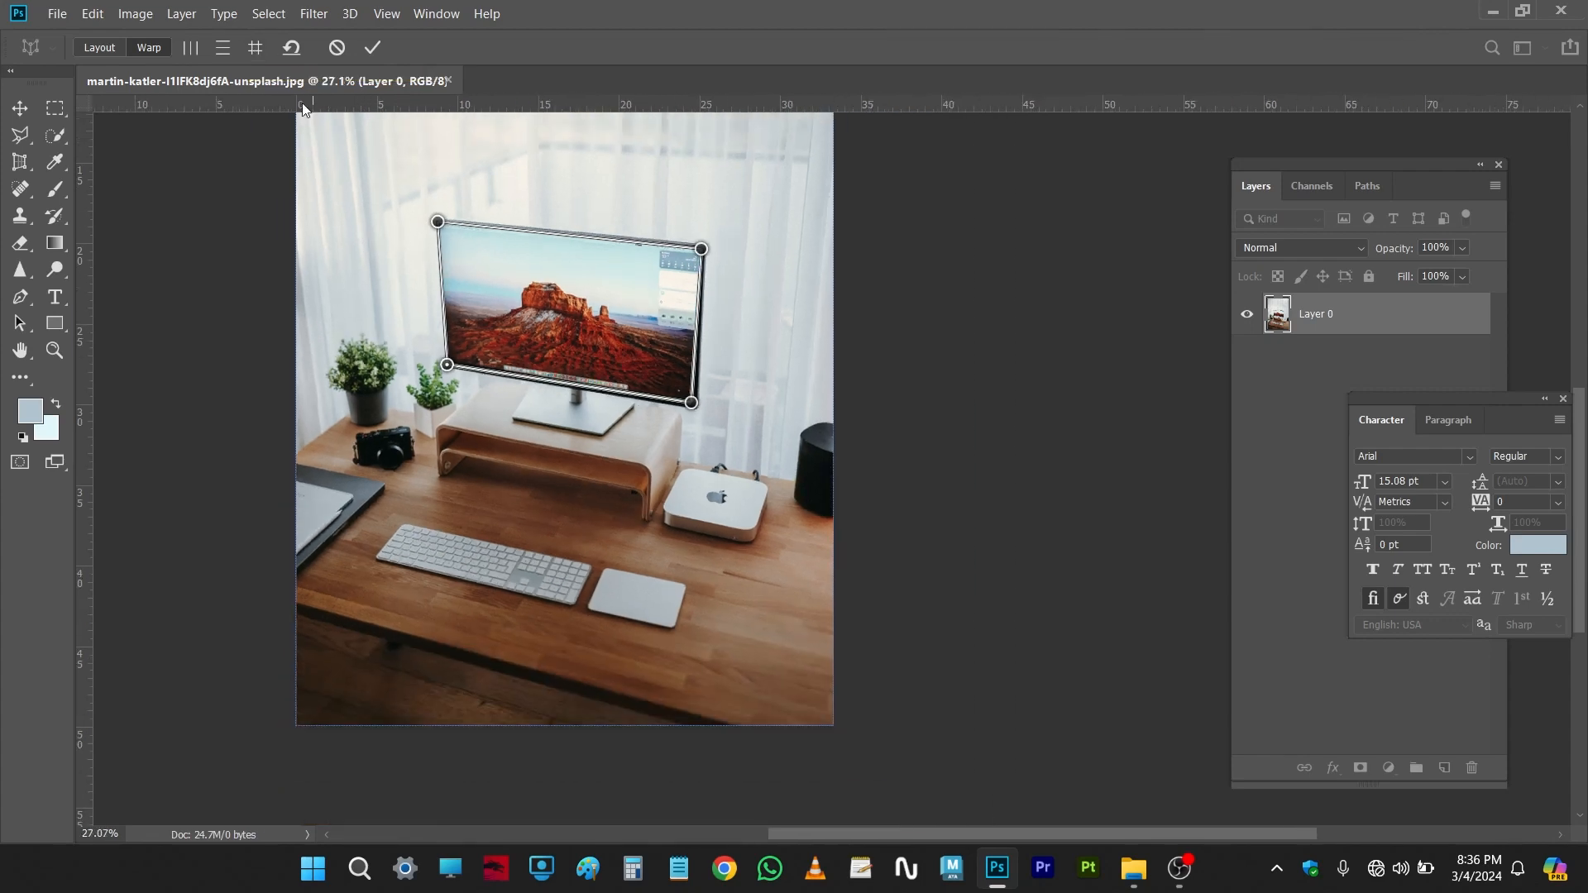
click(255, 48)
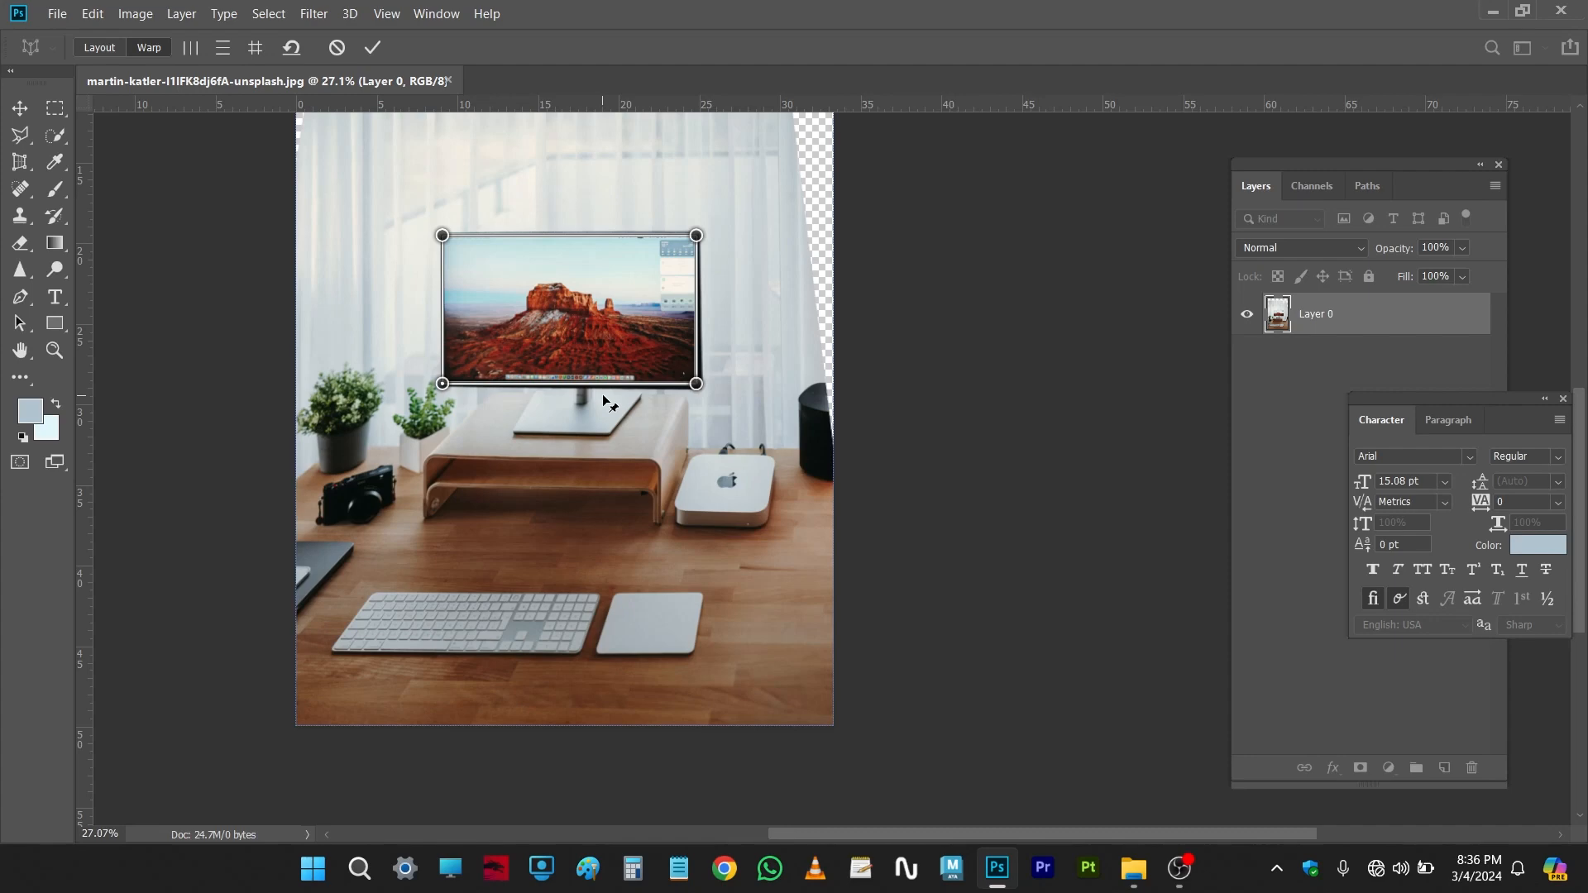
click(292, 48)
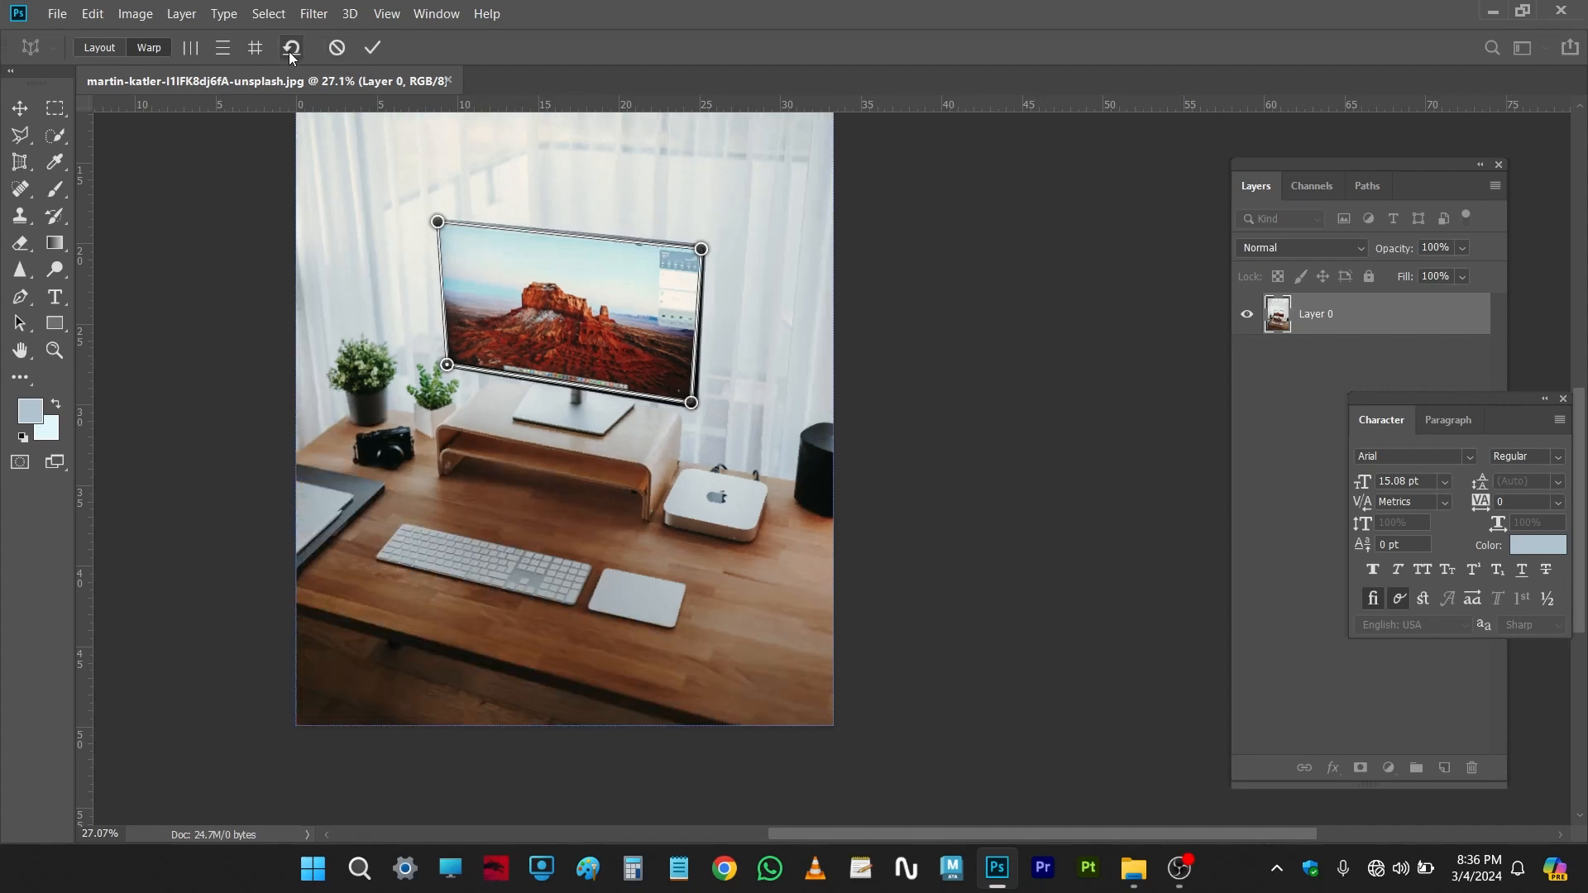
Step: Apply horizontal, vertical and automatic straightening to the monitor and commit the Perspective Warp
click(223, 48)
click(192, 48)
click(258, 50)
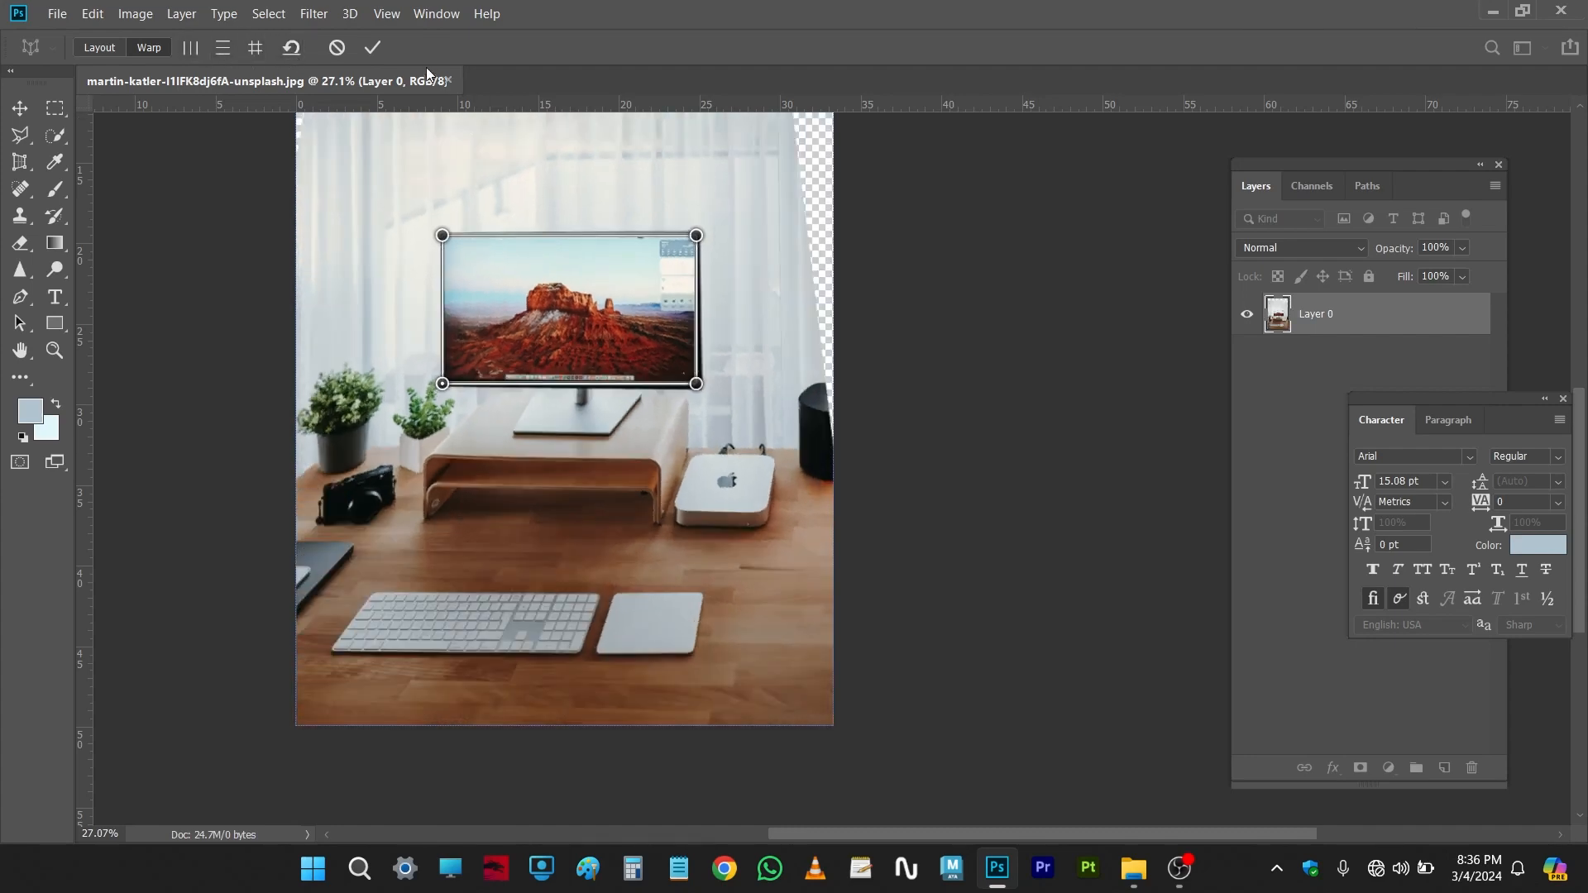
click(372, 48)
scroll(744, 420, up, 5)
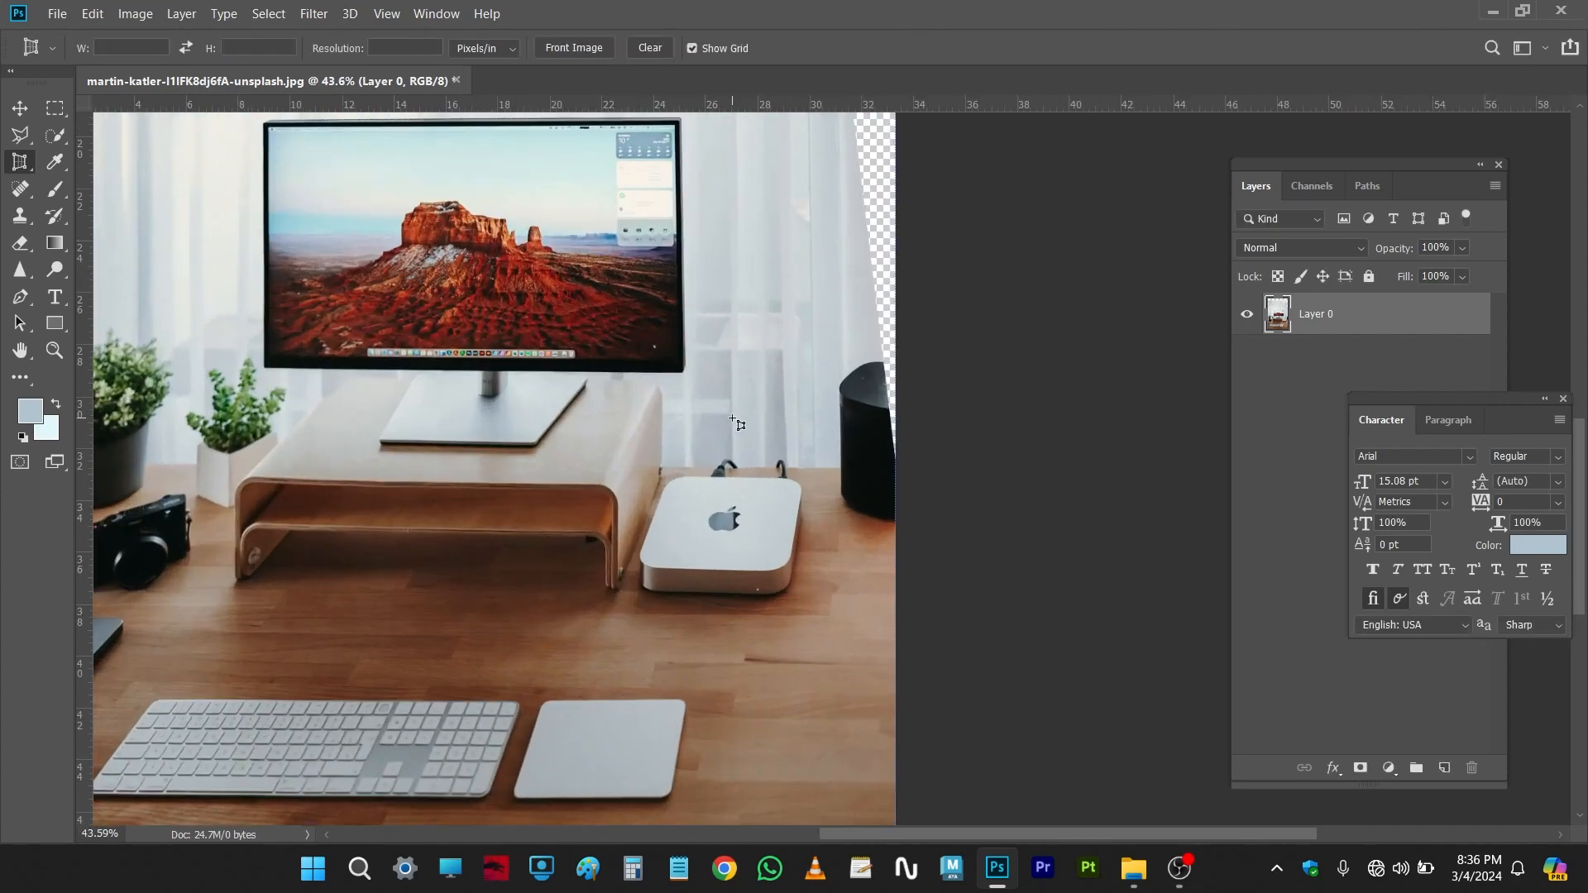
scroll(823, 430, up, 1)
scroll(807, 598, down, 5)
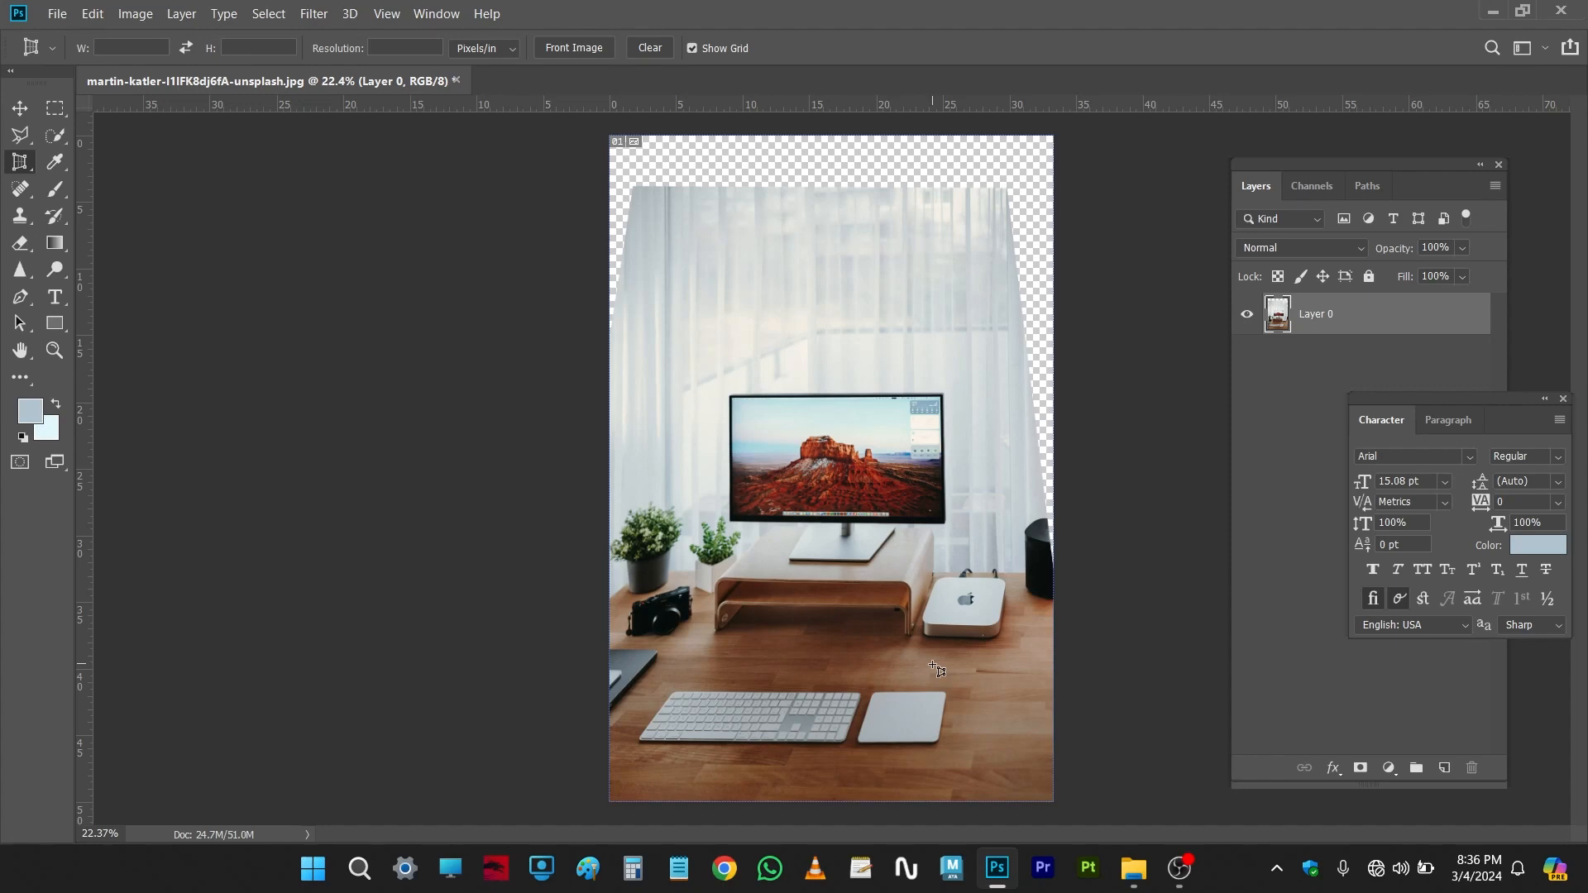
scroll(893, 551, down, 1)
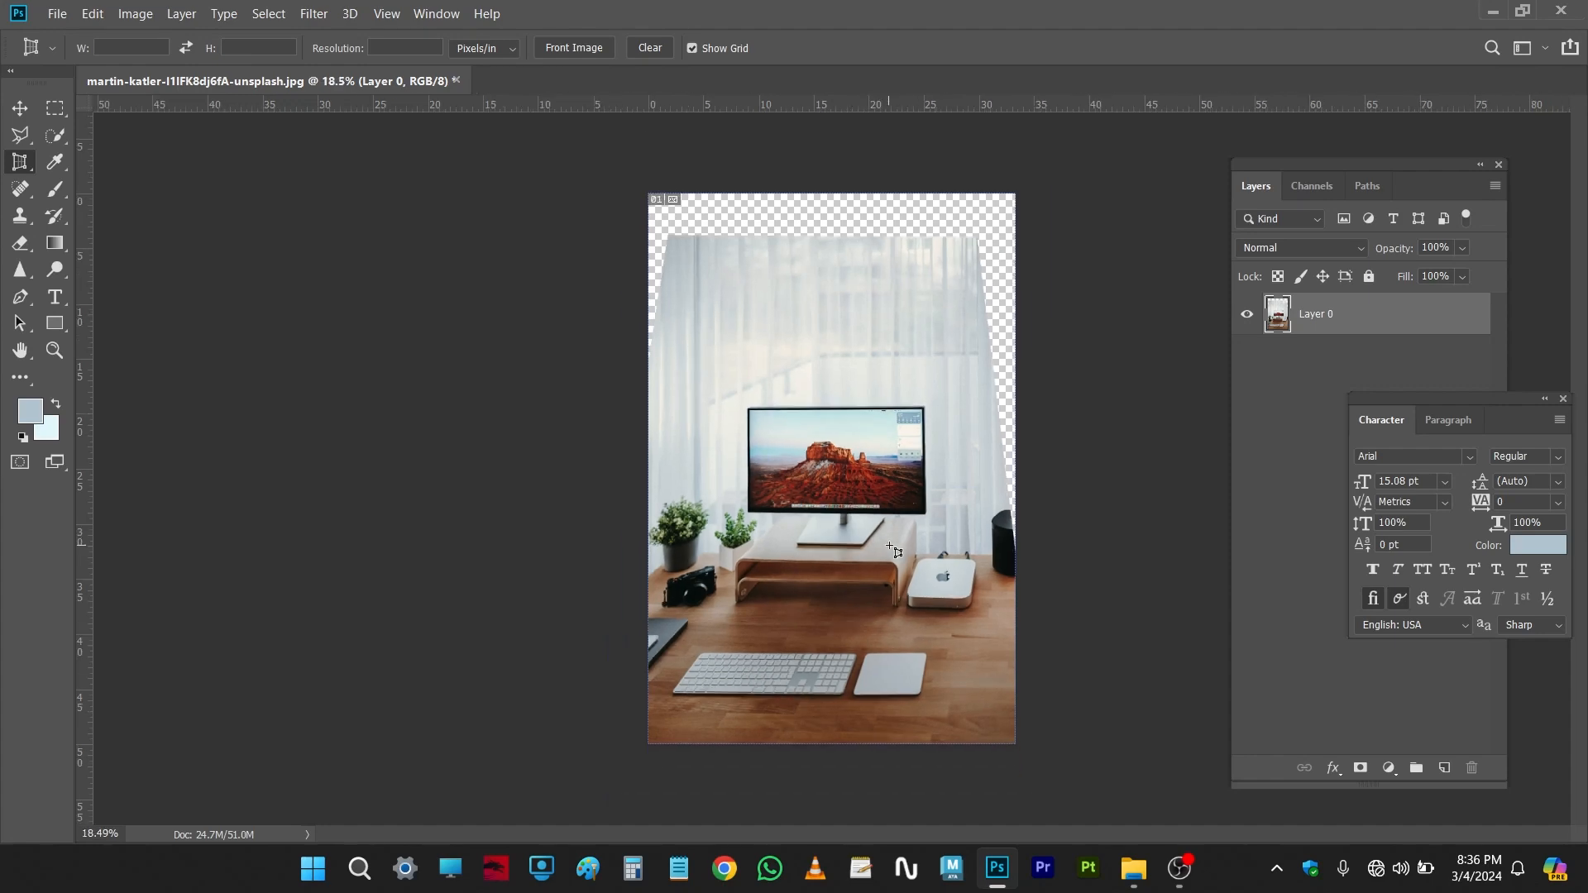
scroll(499, 416, up, 1)
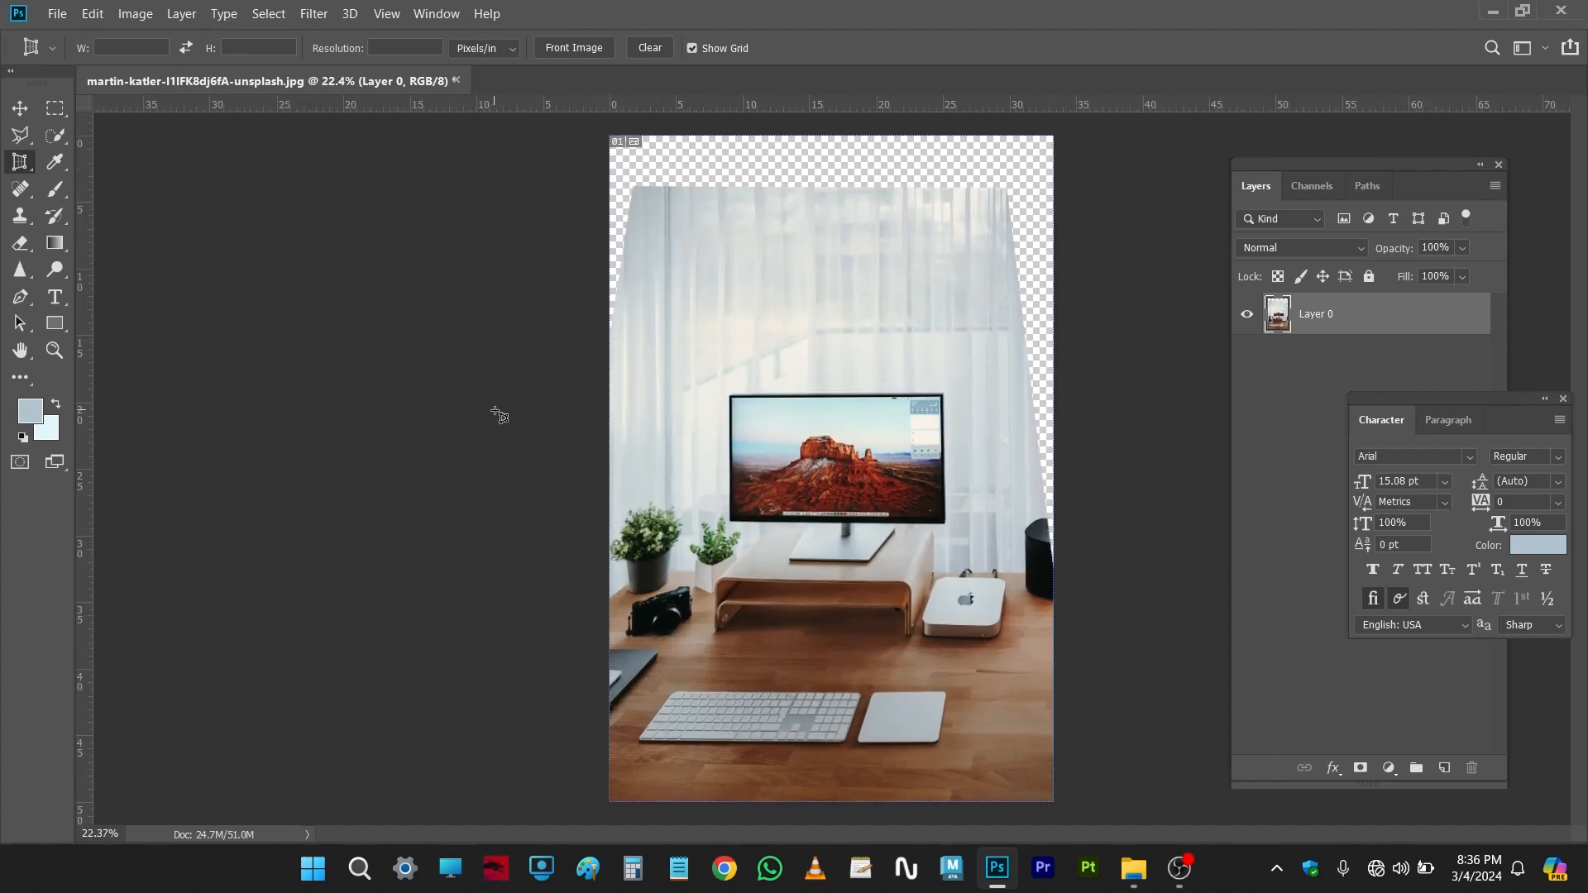